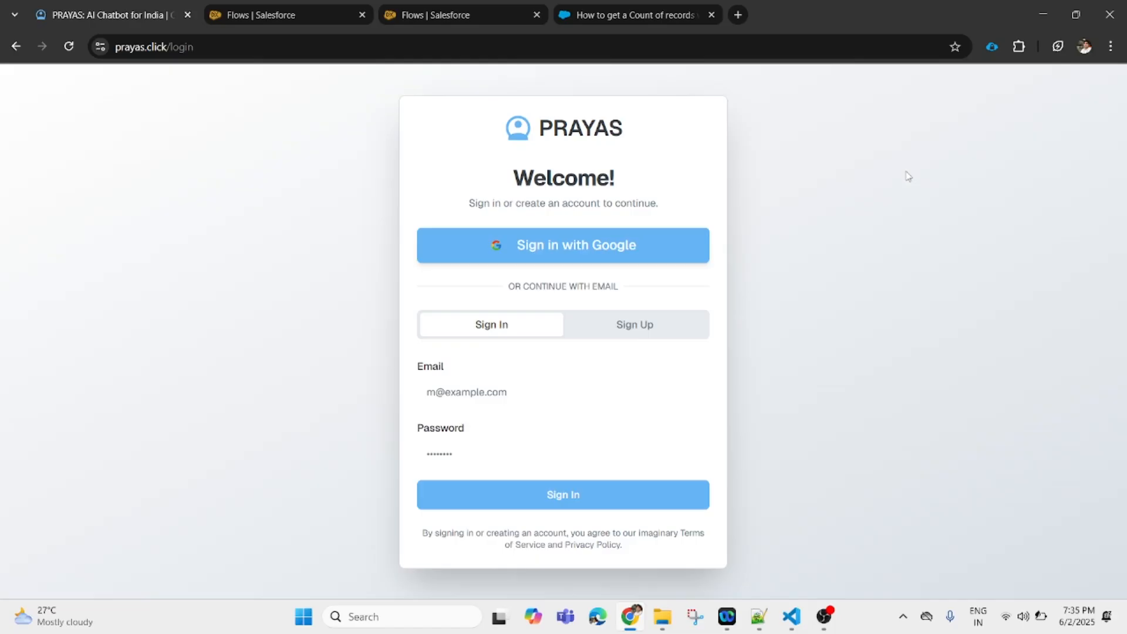
# - Load the prayas.click root address without '/login' and show the Sign Up form
pyautogui.click(205, 49)
pyautogui.click(205, 47)
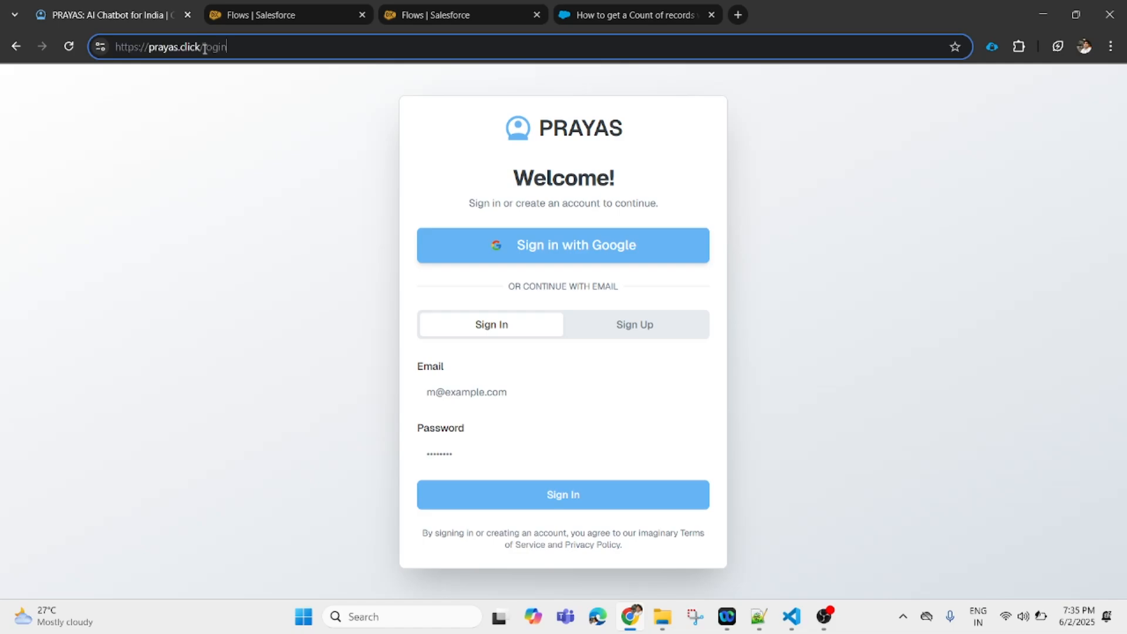
pyautogui.press('BackSpace')
pyautogui.press('BackSpace')
pyautogui.press('BackSpace')
pyautogui.press('BackSpace')
pyautogui.press('BackSpace')
pyautogui.press('BackSpace')
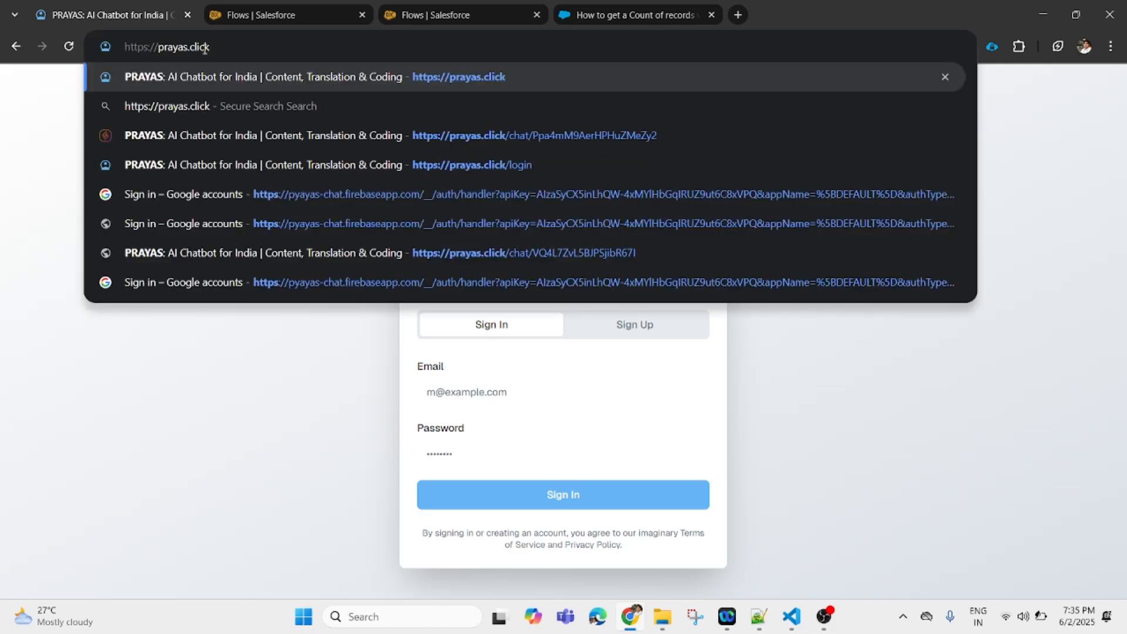
pyautogui.press('Return')
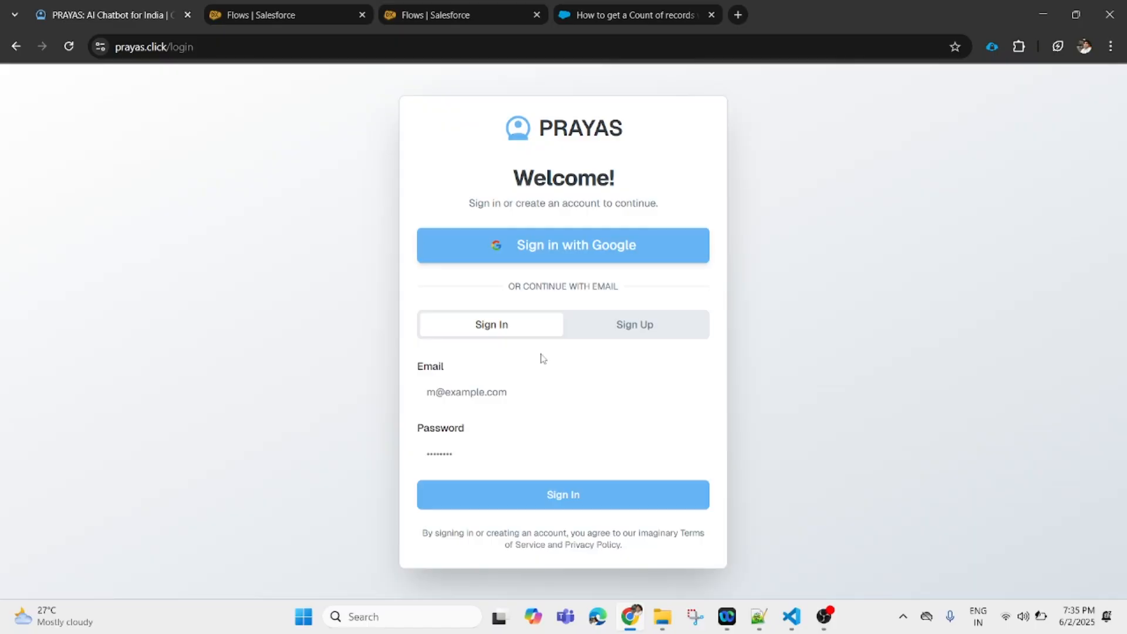
pyautogui.click(642, 333)
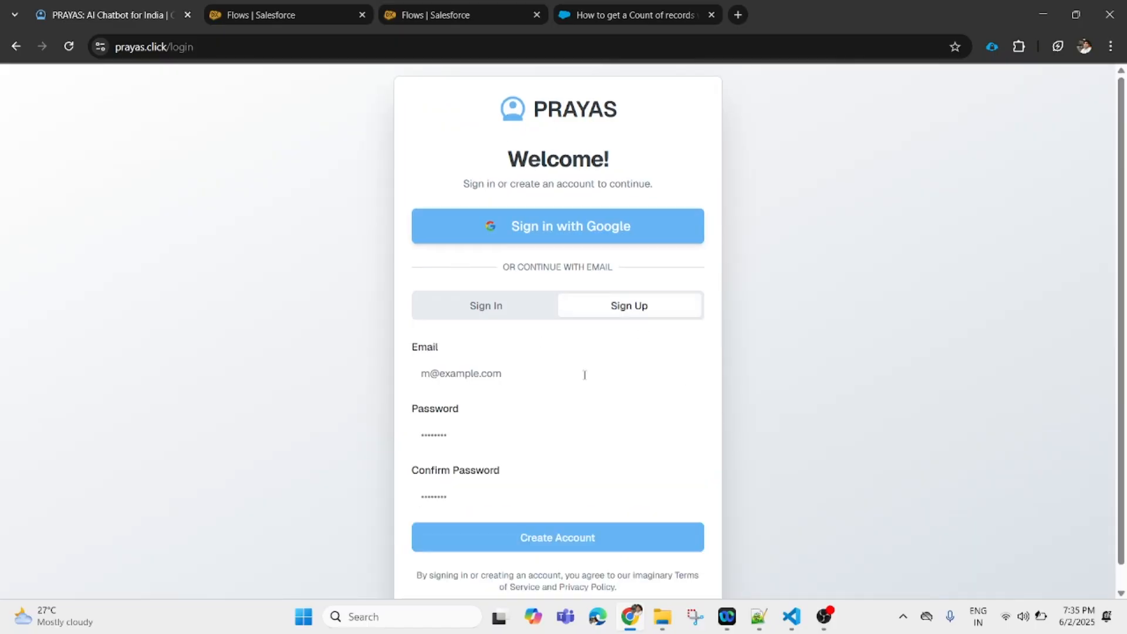
# - Sign in with the first Google account and open an empty New Chat message box
pyautogui.click(580, 232)
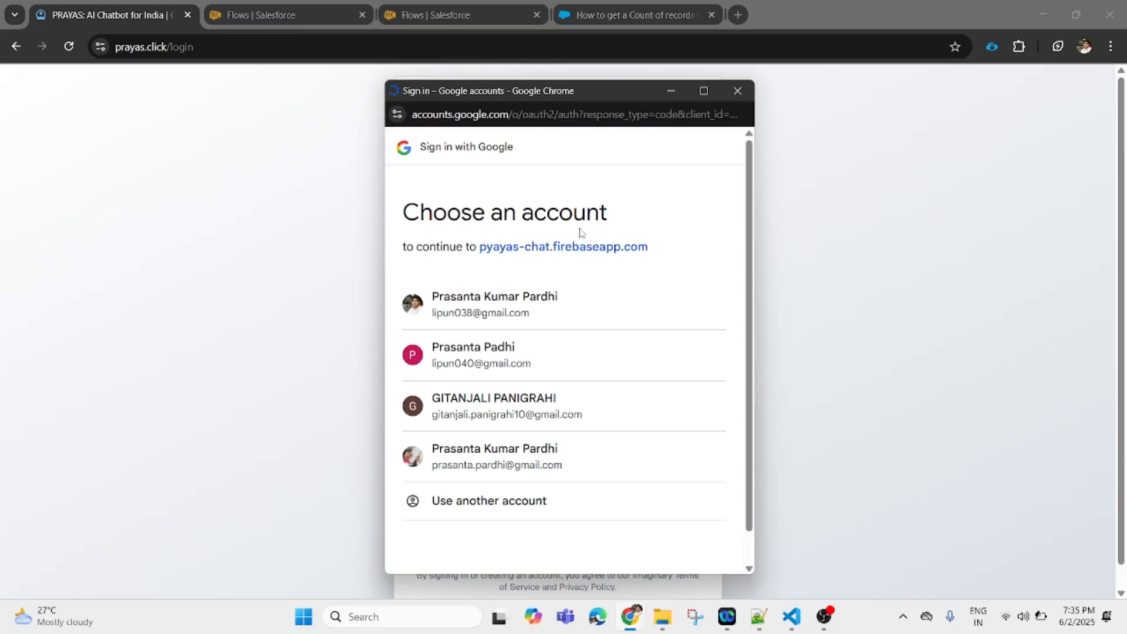
pyautogui.click(564, 320)
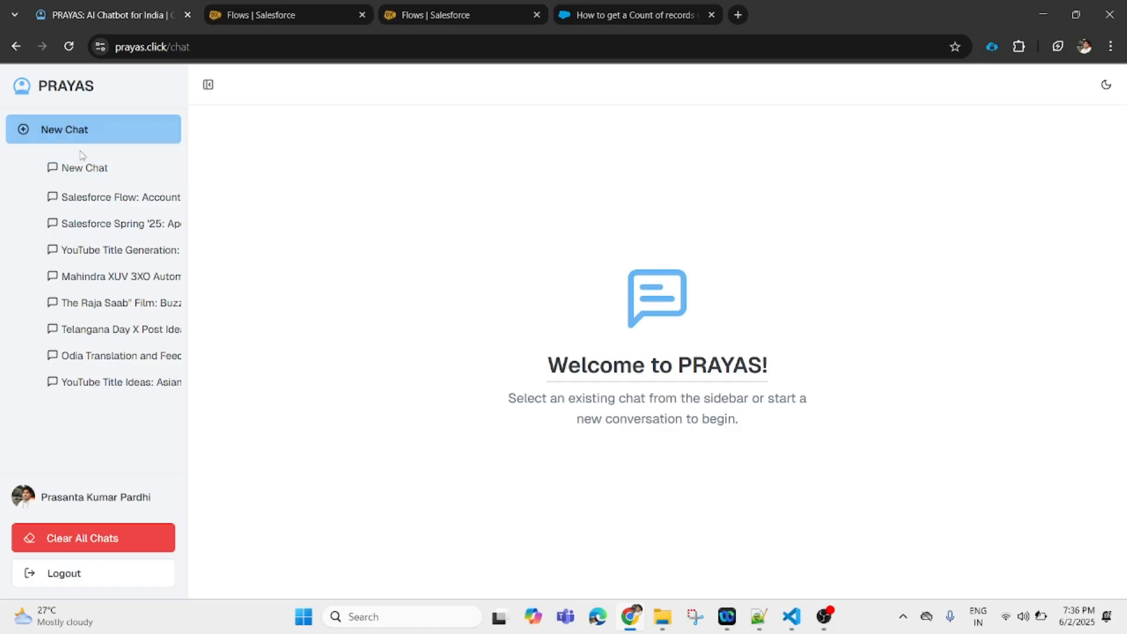
pyautogui.click(86, 170)
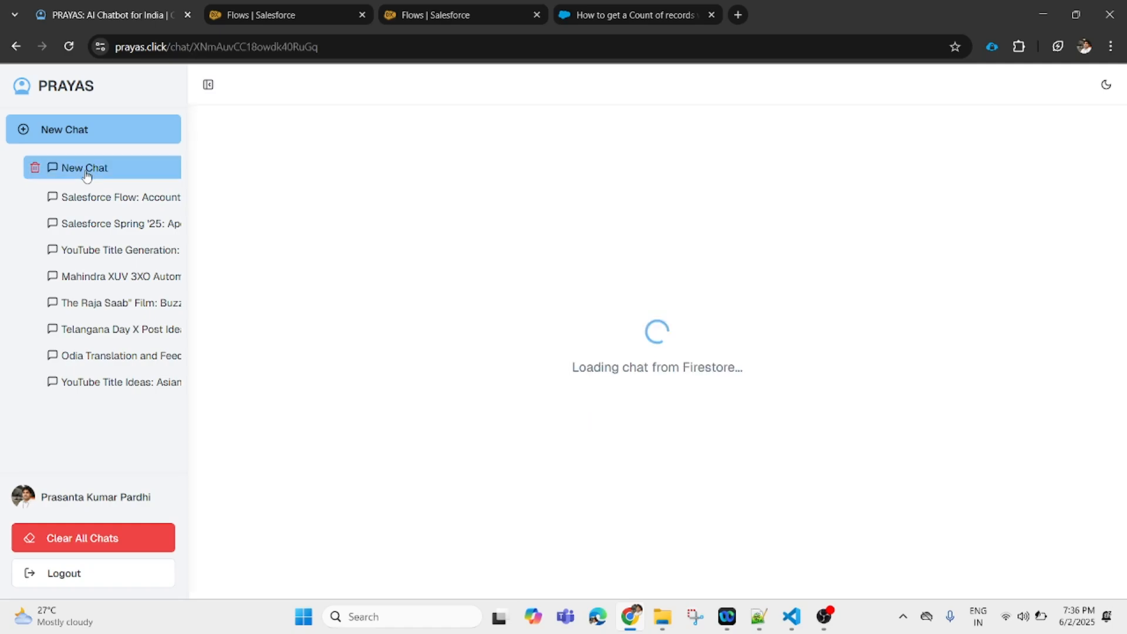
pyautogui.click(461, 534)
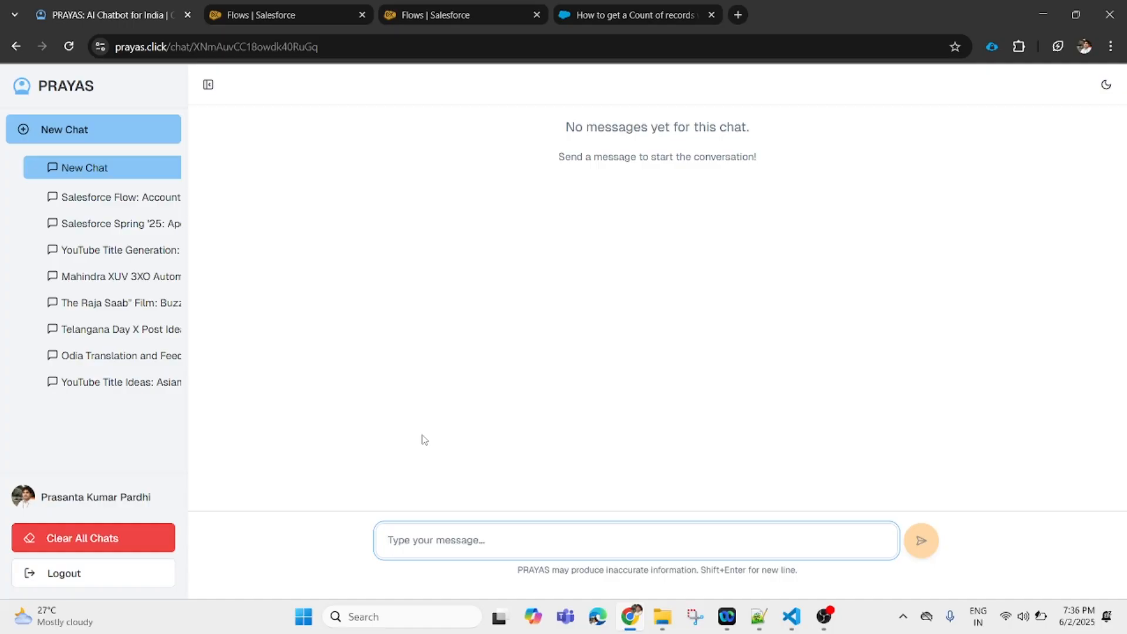
# - Open the saved 'Salesforce Flow: Account…' chat and scroll to the GET RECORDS and DECISION boxes
pyautogui.click(123, 210)
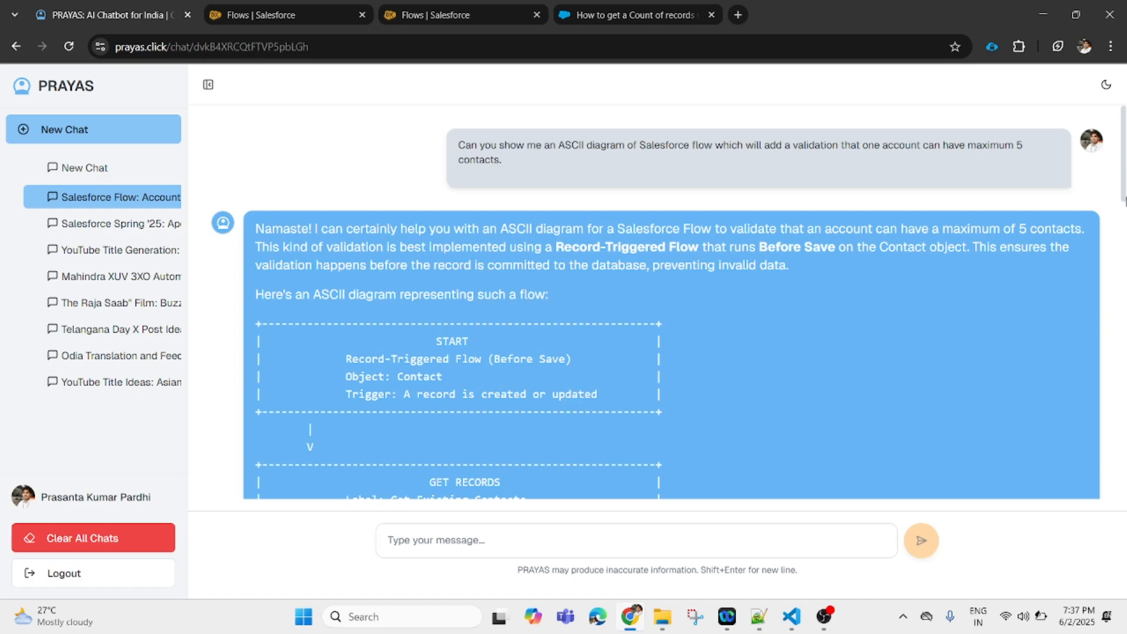
pyautogui.moveTo(1125, 153); pyautogui.dragTo(1125, 203)
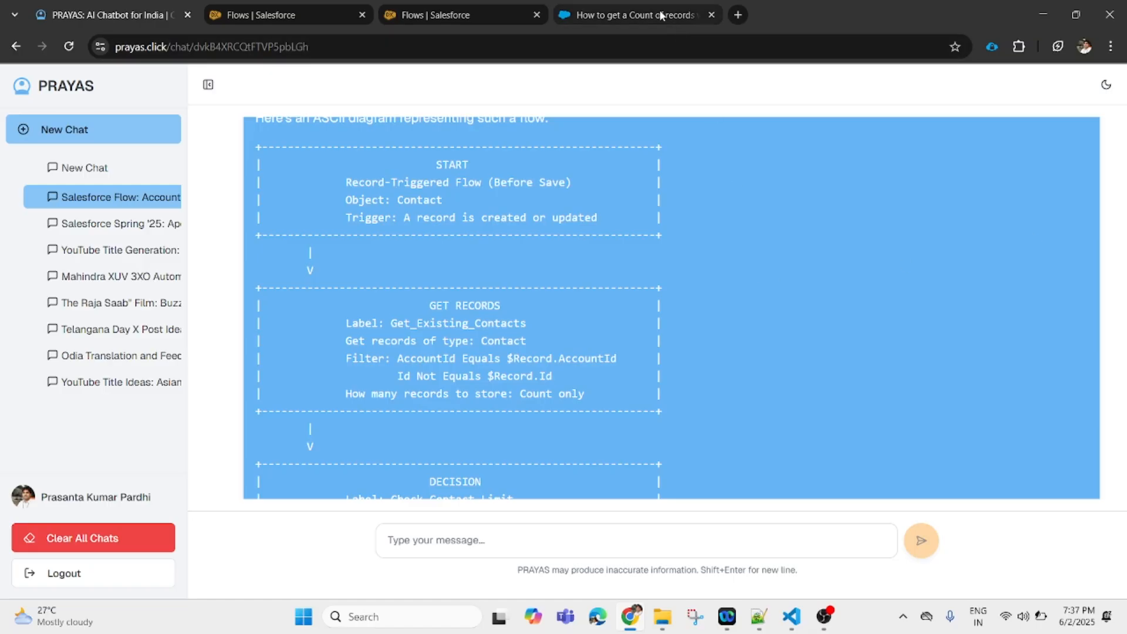
# - Search Setup for 'flow', start a New Flow from scratch, then go back to the PRAYAS diagram
pyautogui.click(487, 16)
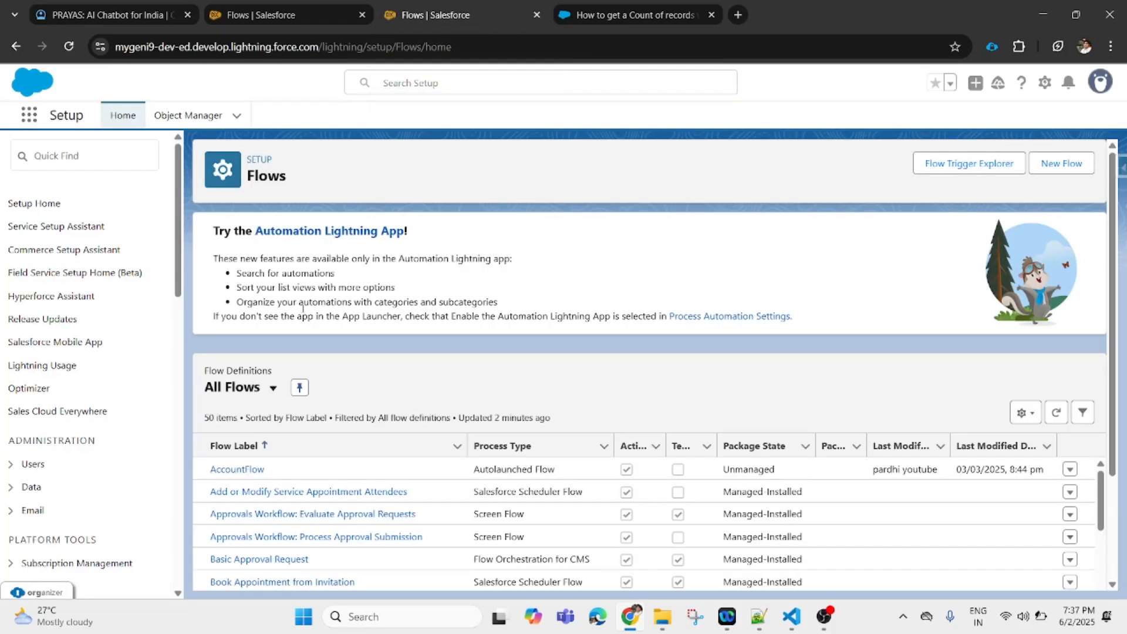
pyautogui.click(75, 148)
pyautogui.write('flow')
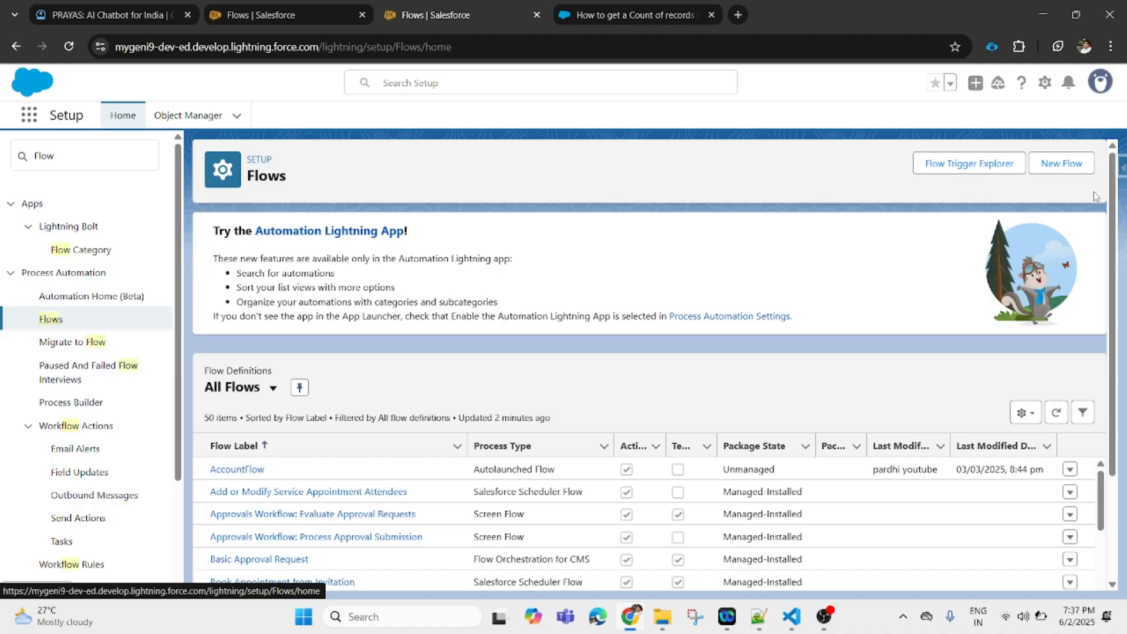
pyautogui.click(1069, 169)
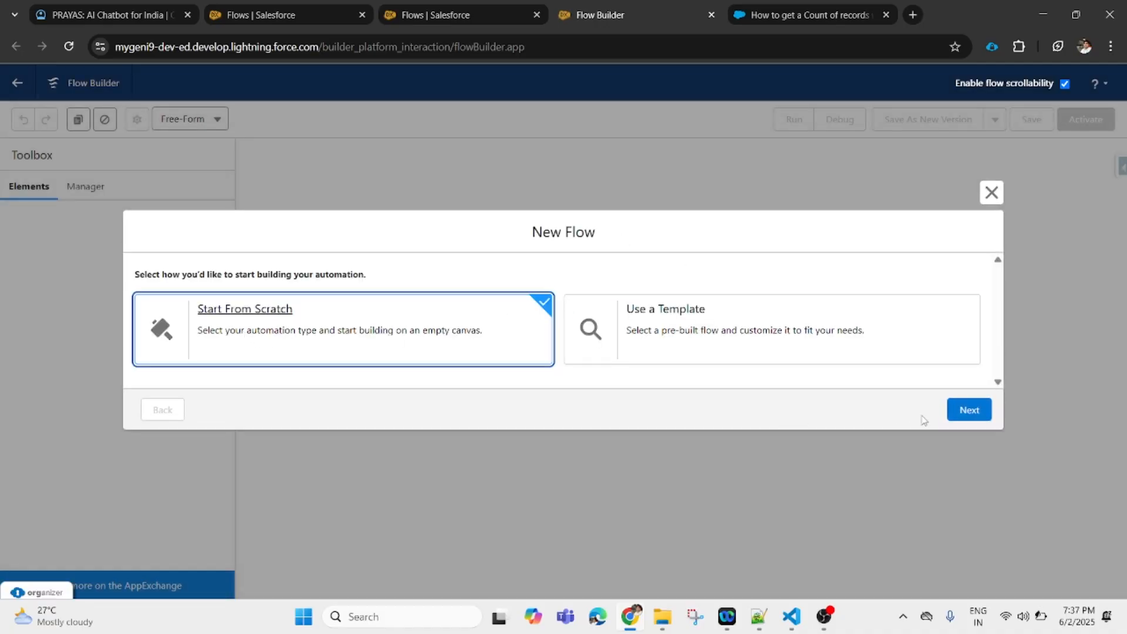
pyautogui.click(971, 420)
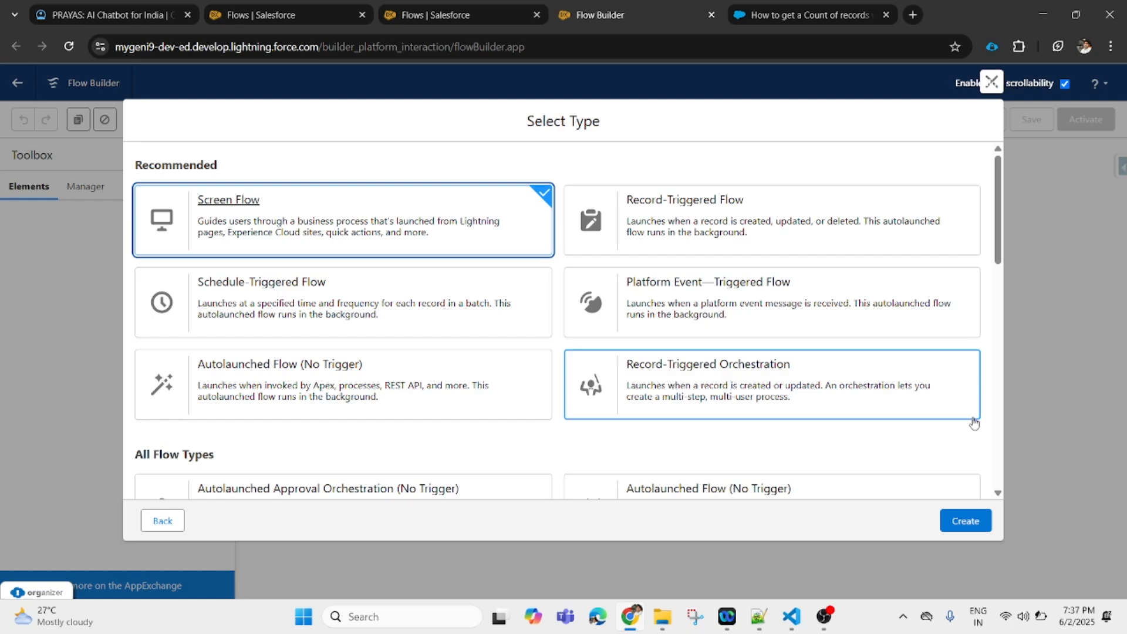
pyautogui.click(99, 14)
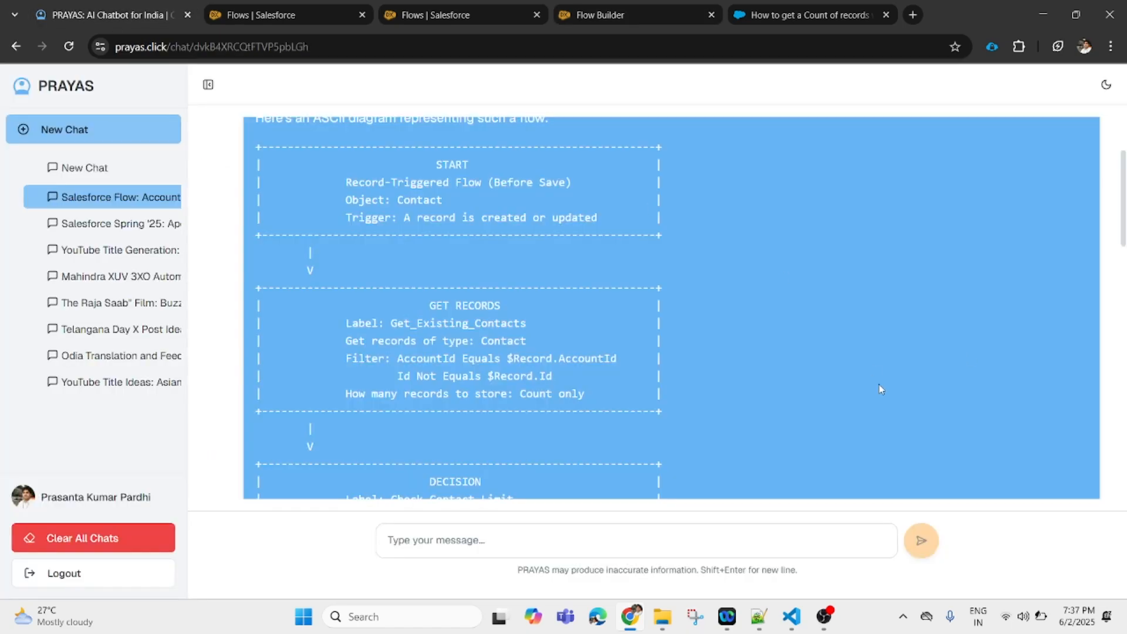
# - Scroll to the answer's top, highlight 'Contact', and return to the Salesforce Flows page
pyautogui.moveTo(1123, 198); pyautogui.dragTo(1115, 175)
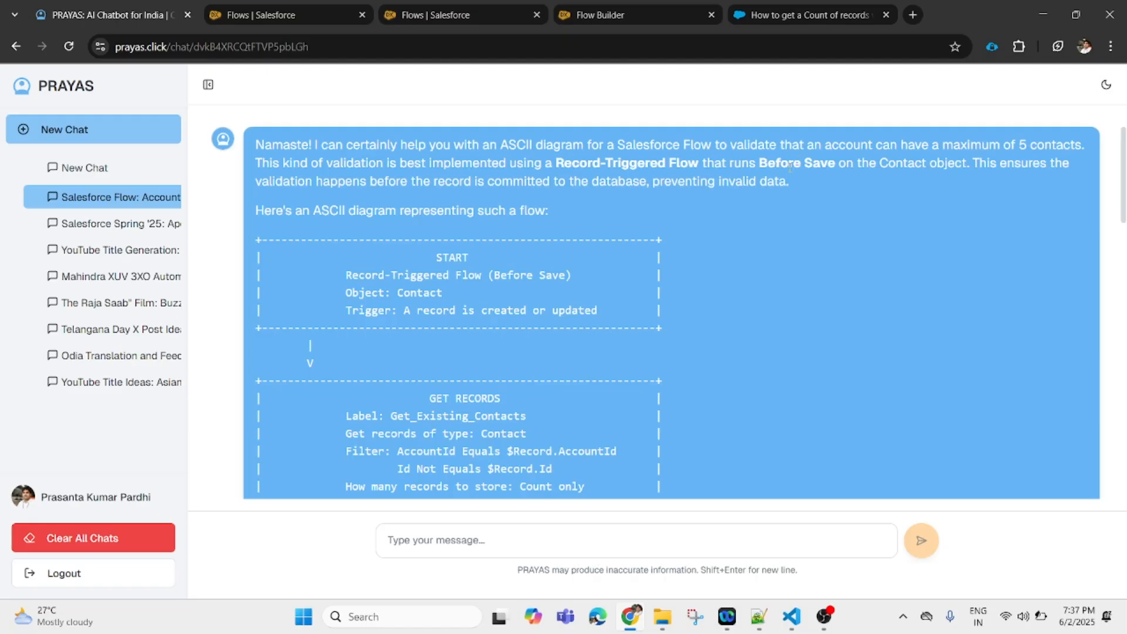
pyautogui.doubleClick(905, 166)
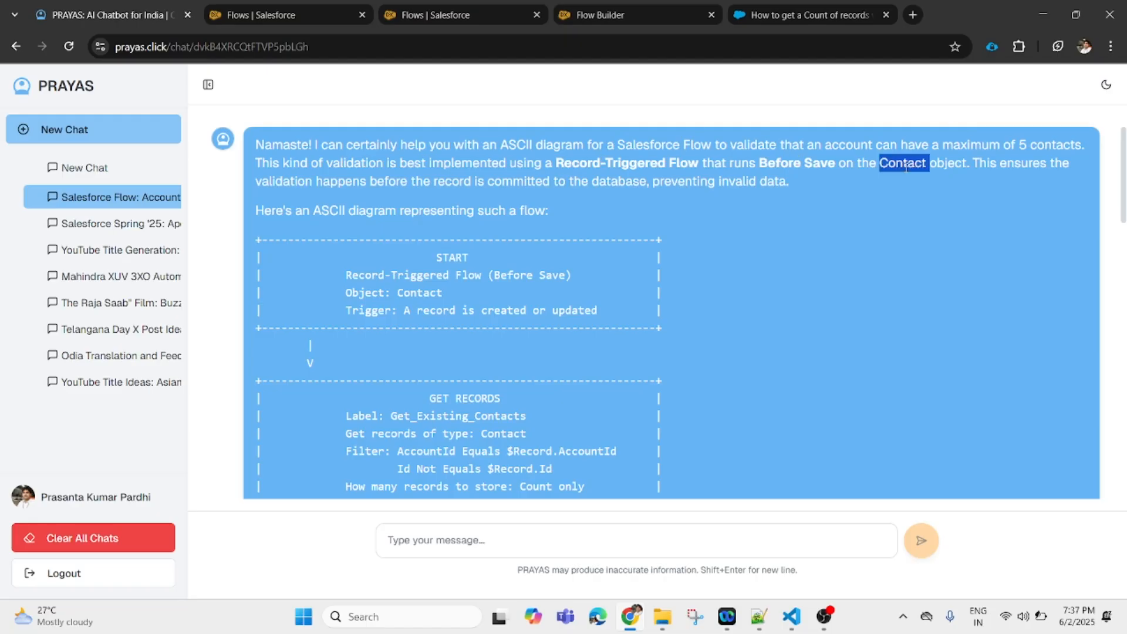
pyautogui.click(461, 20)
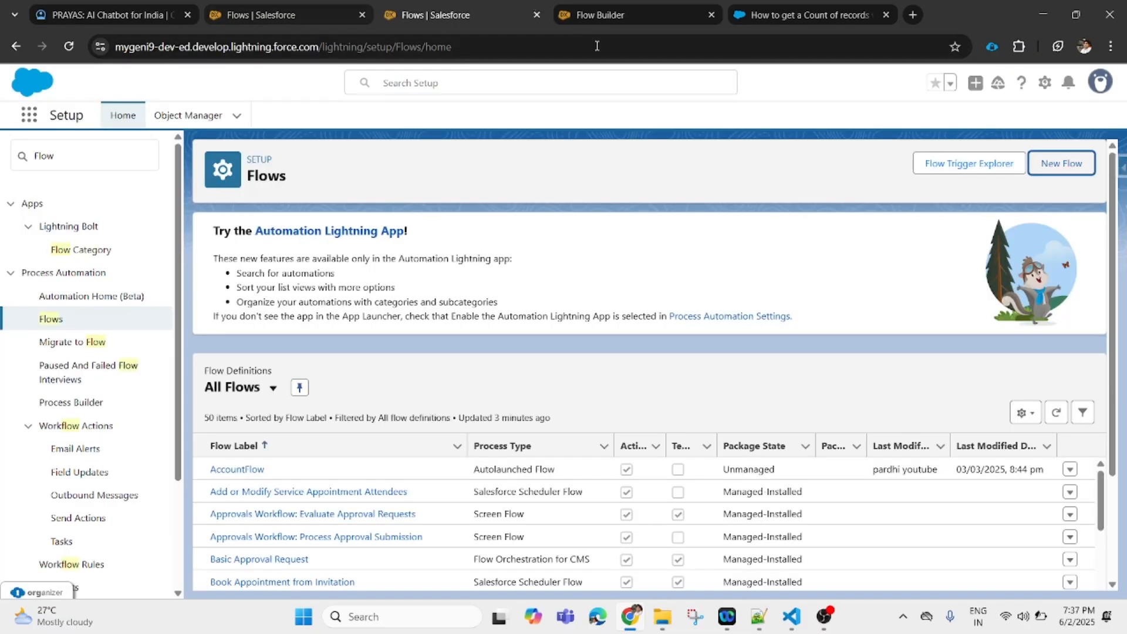
# - Close the duplicate Flows tabs and create a new Record-Triggered Flow
pyautogui.click(362, 16)
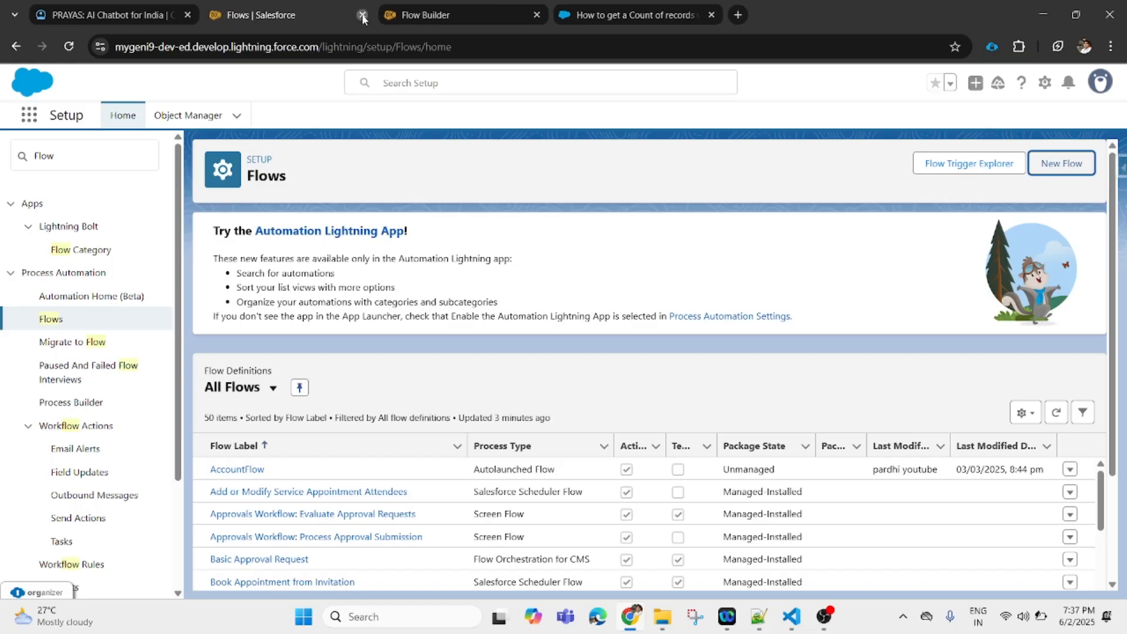
pyautogui.click(362, 15)
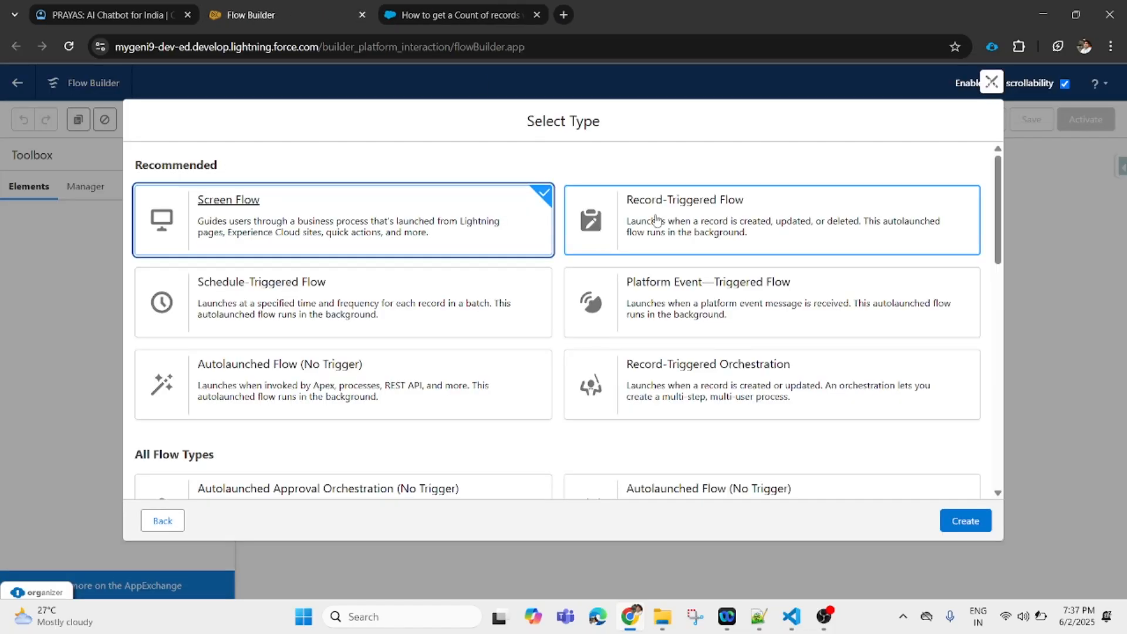
pyautogui.click(603, 238)
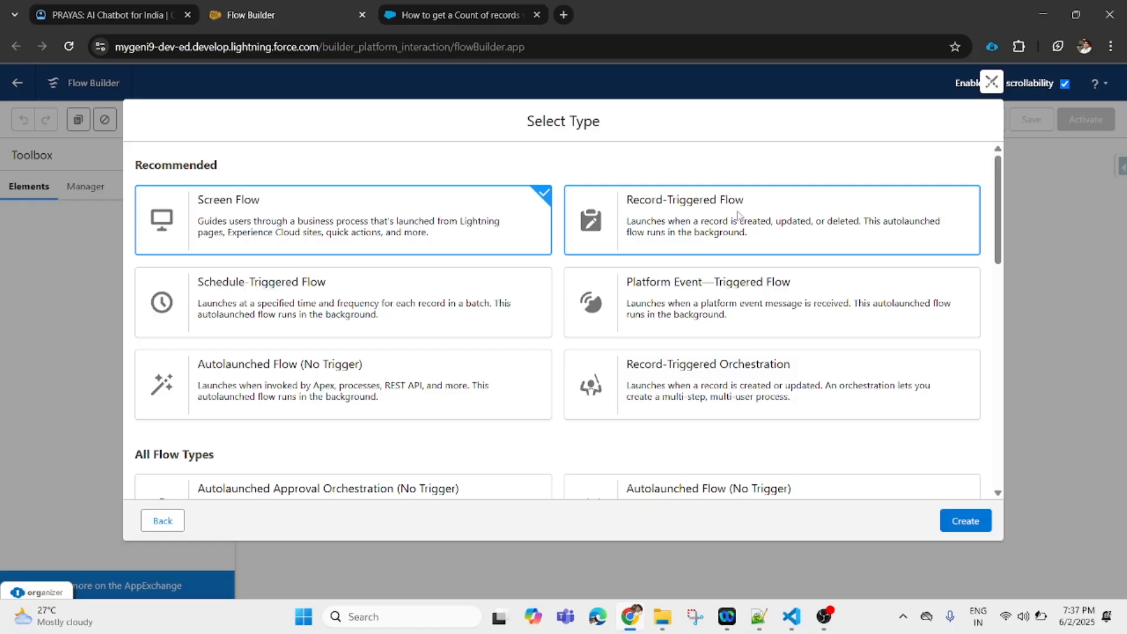
pyautogui.click(964, 522)
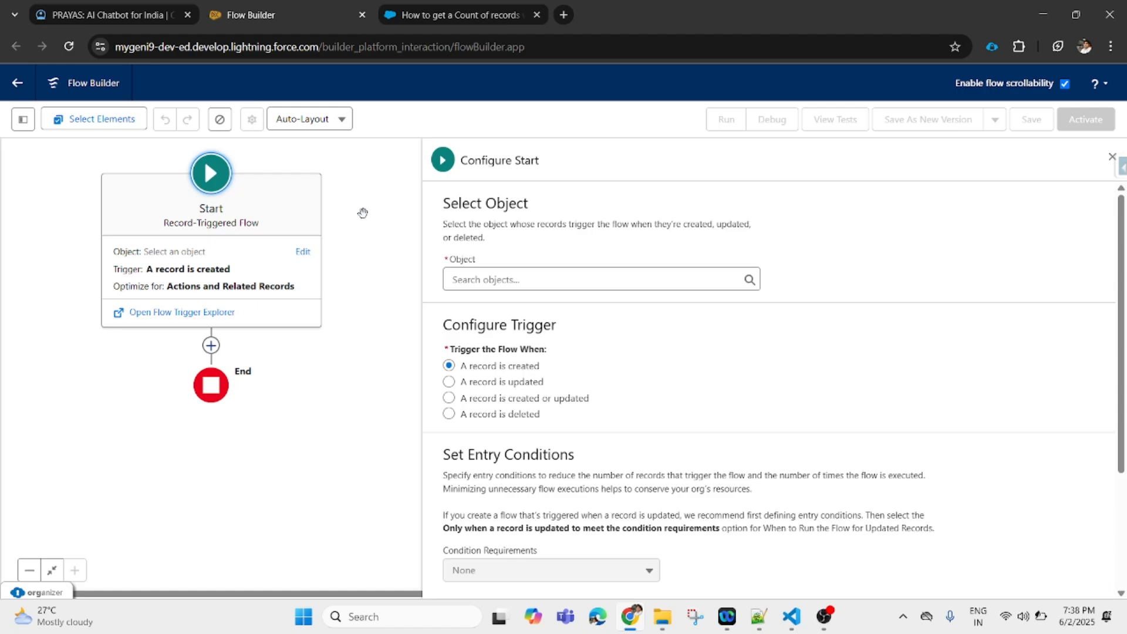
# - Set the triggering object to Contact, running when a record is created or updated
pyautogui.click(490, 280)
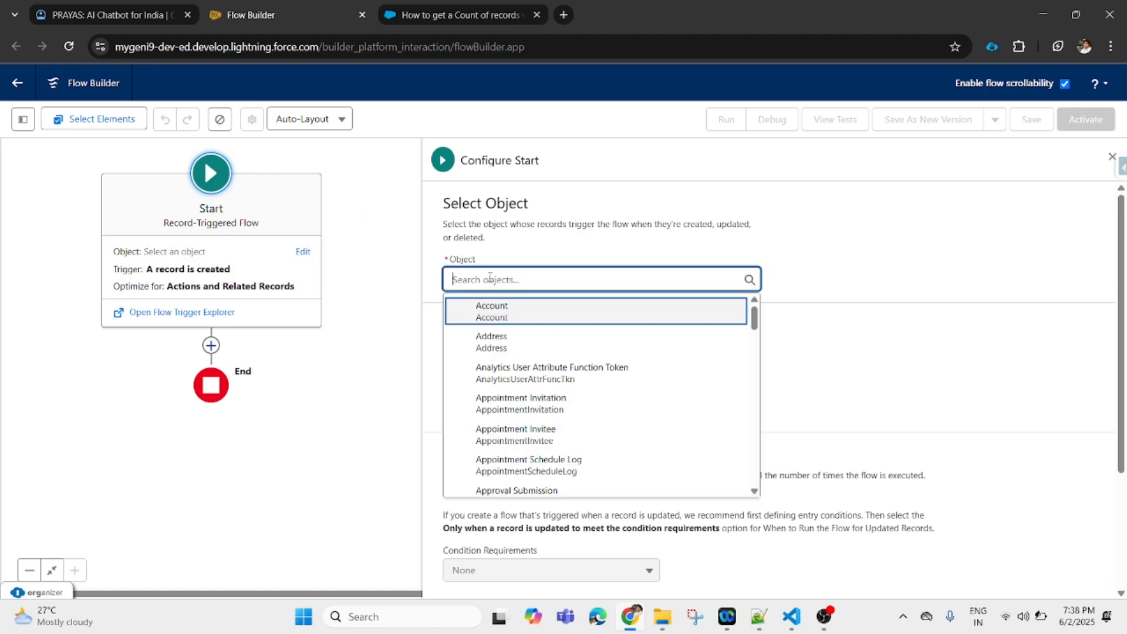
pyautogui.write('Con')
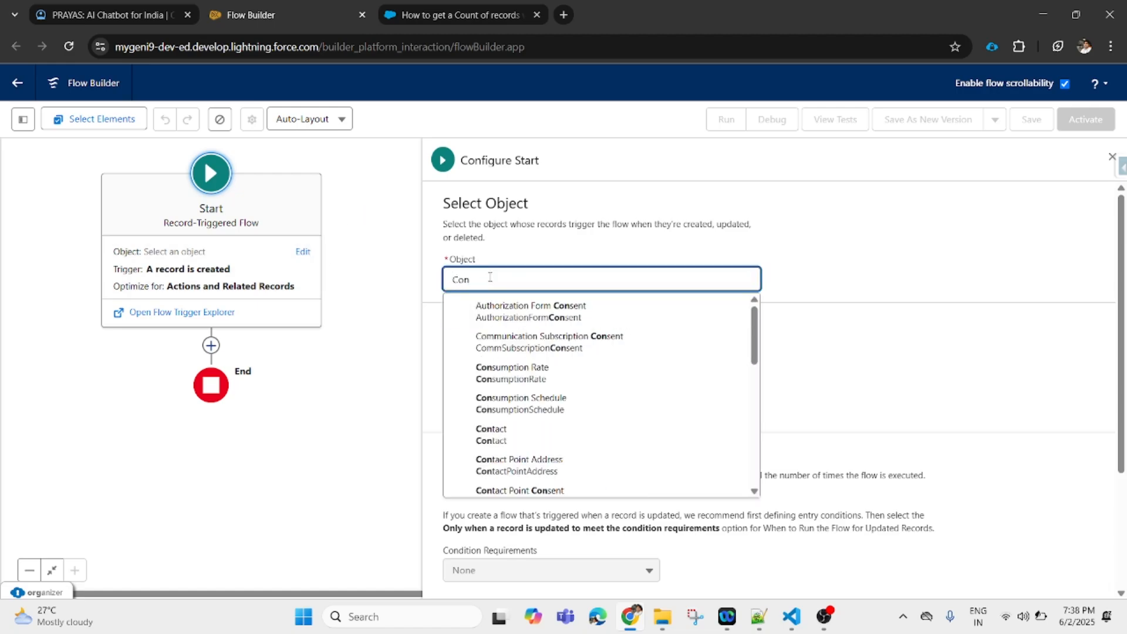
pyautogui.write('tact')
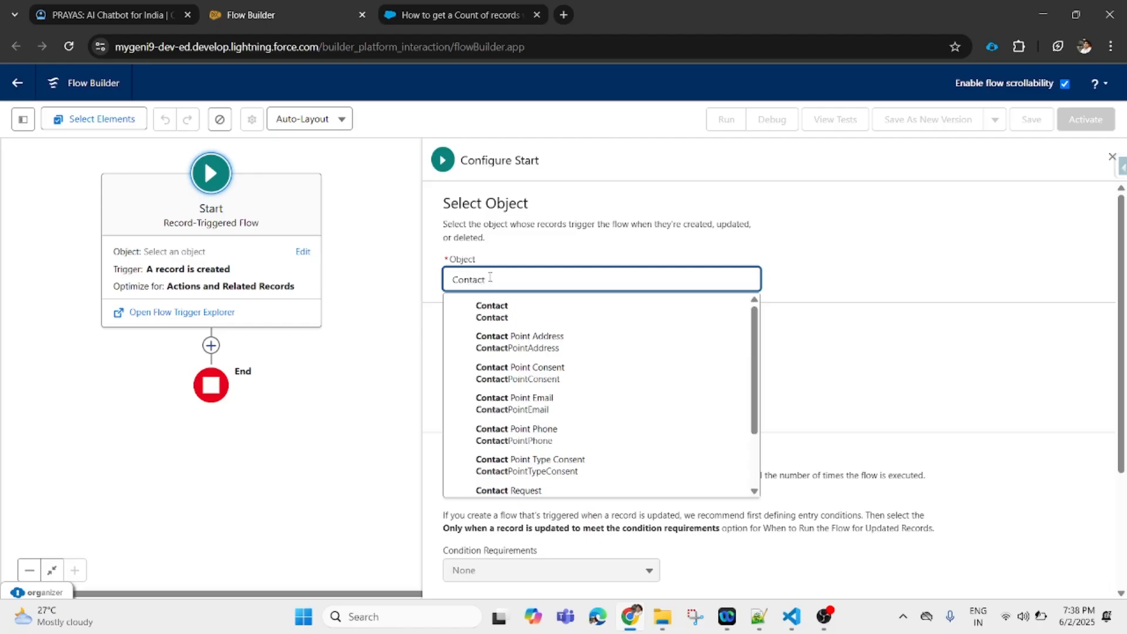
pyautogui.click(537, 316)
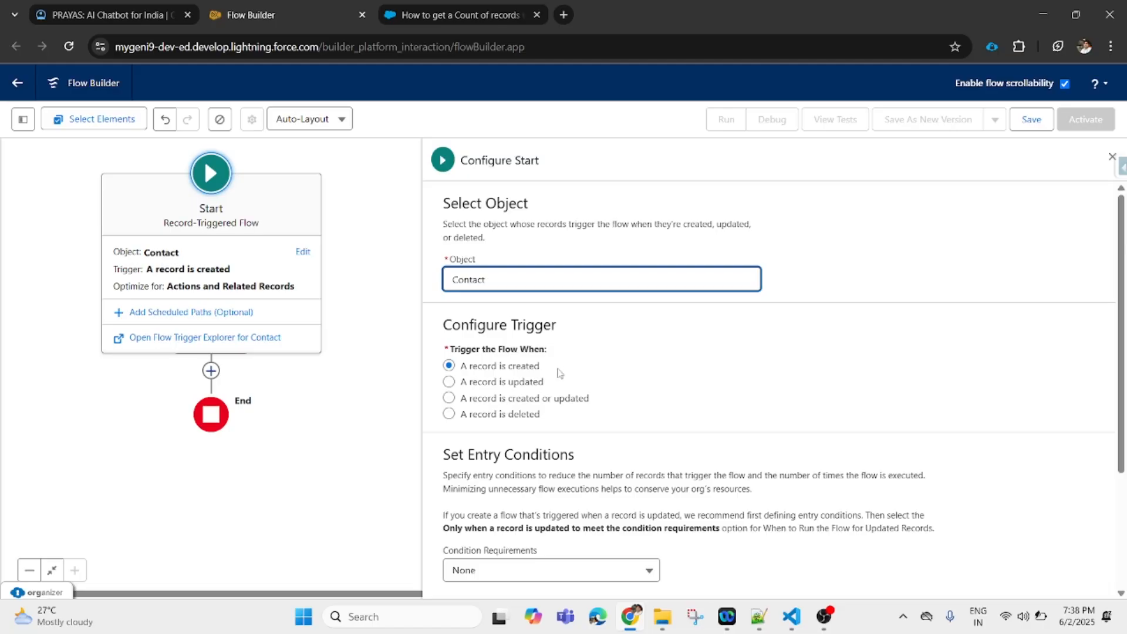
pyautogui.click(140, 17)
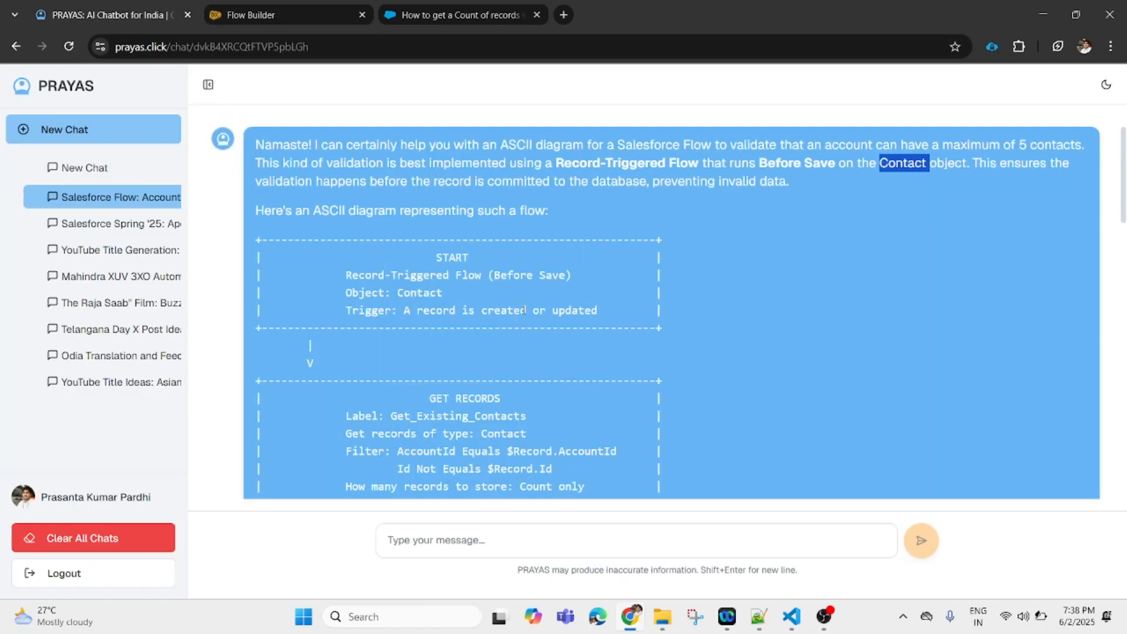
pyautogui.click(263, 16)
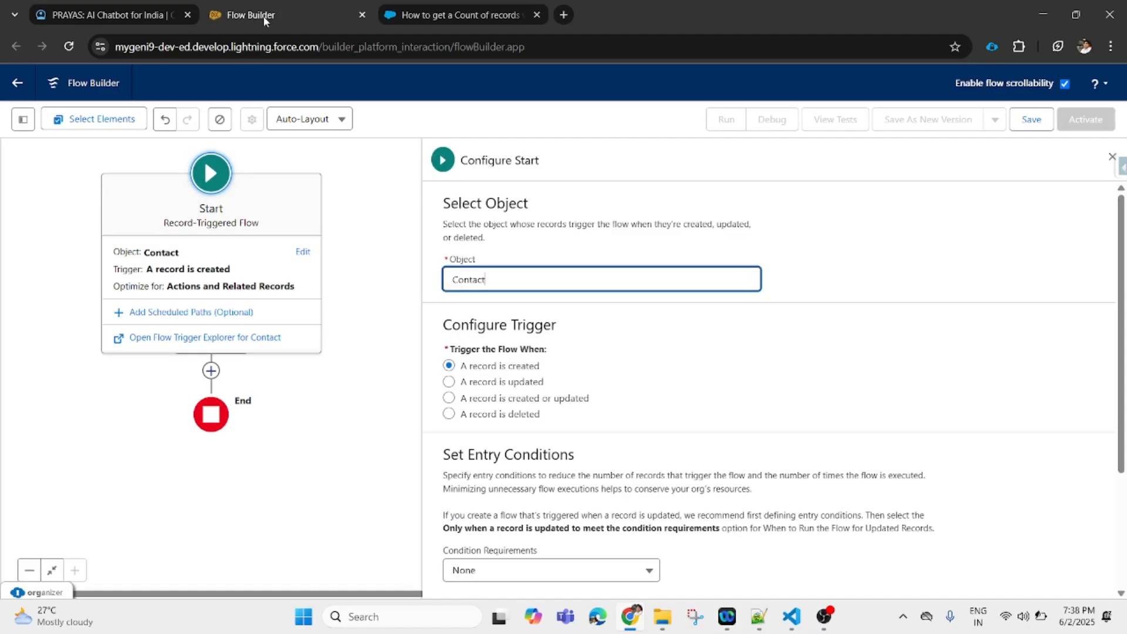
pyautogui.click(559, 402)
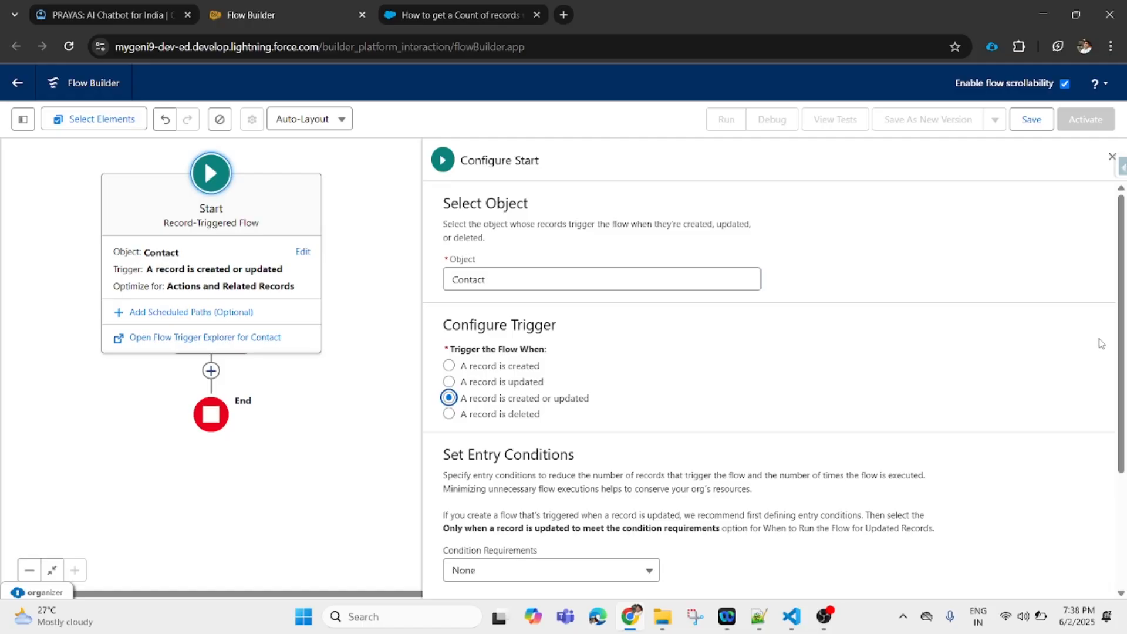
pyautogui.moveTo(1122, 347); pyautogui.dragTo(1124, 470)
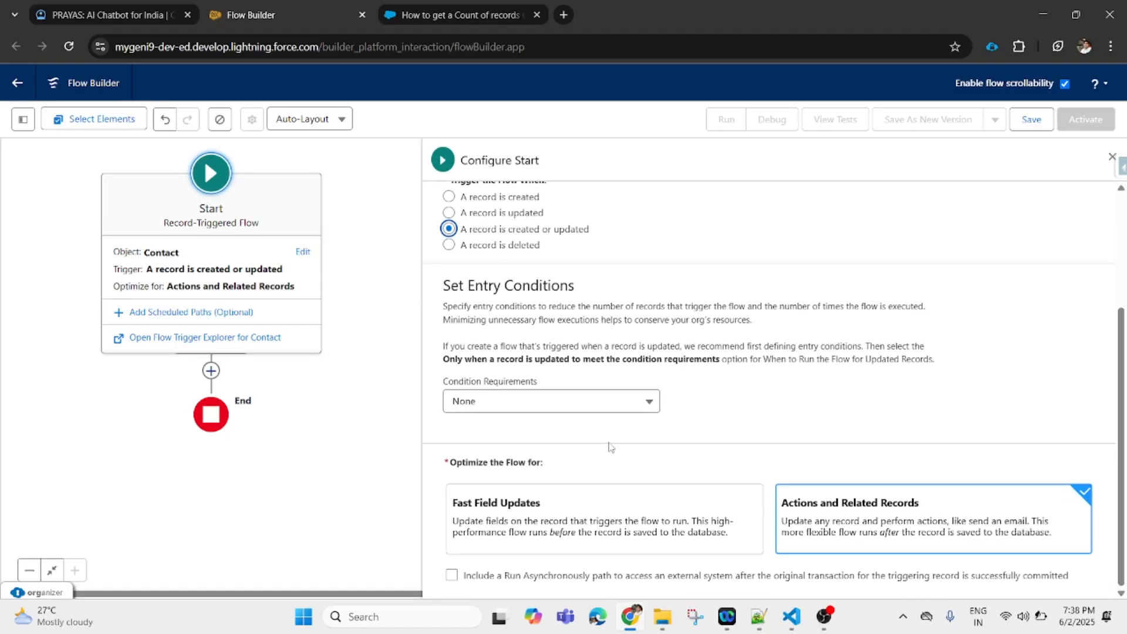
pyautogui.click(649, 405)
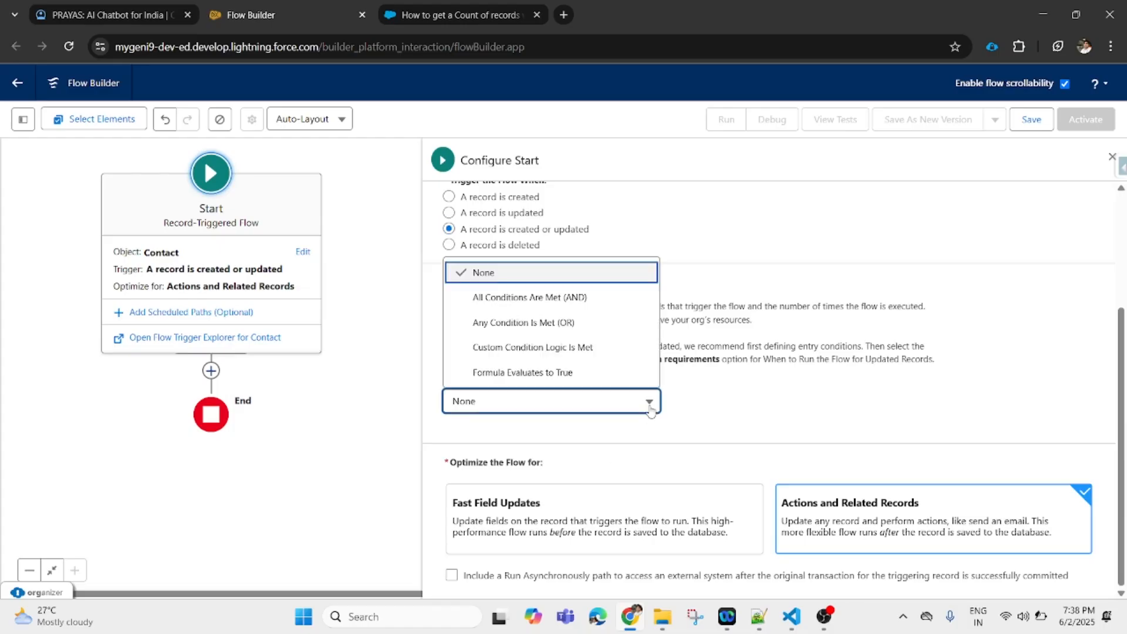
# - Require All Conditions Are Met (AND) and base the entry condition on Account ID
pyautogui.click(587, 297)
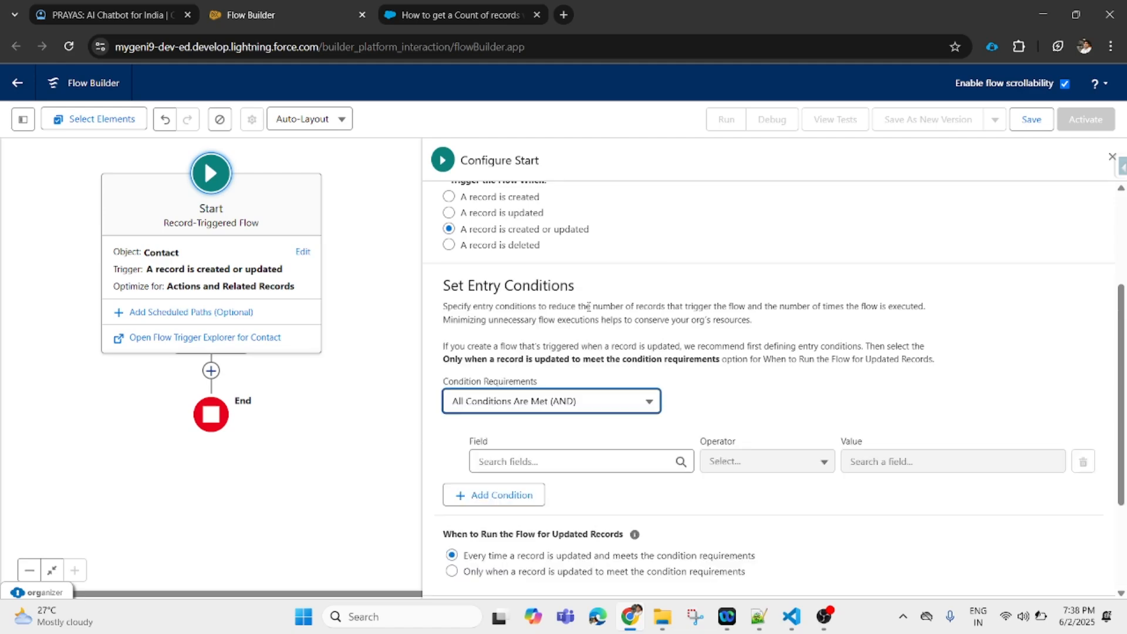
pyautogui.click(584, 463)
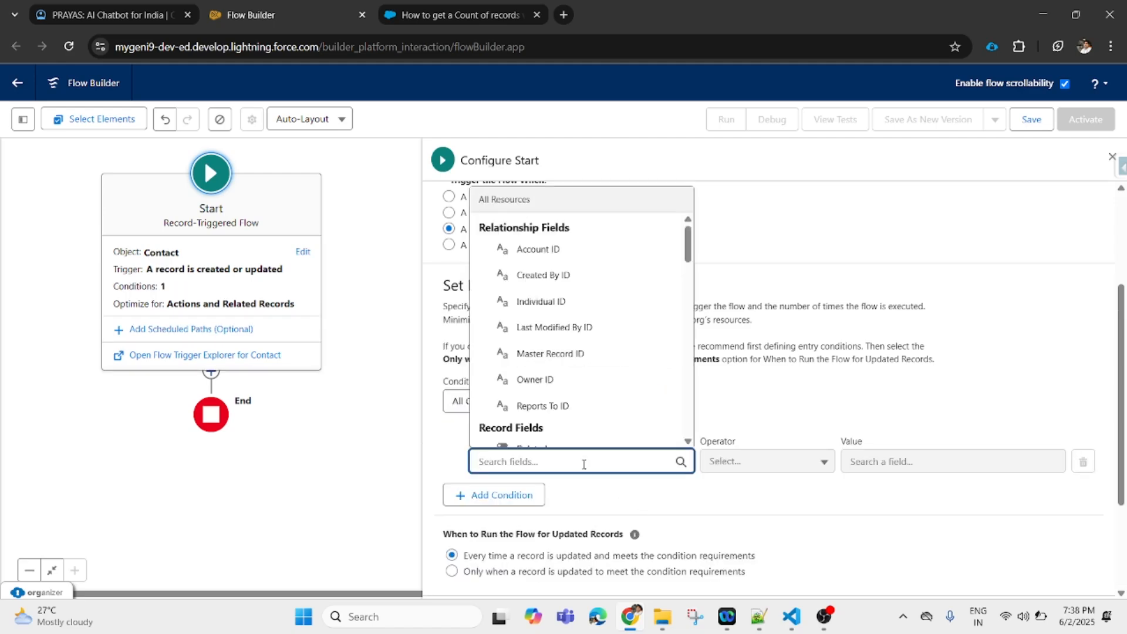
pyautogui.scroll(-2, 687, 252)
pyautogui.scroll(-15, 683, 323)
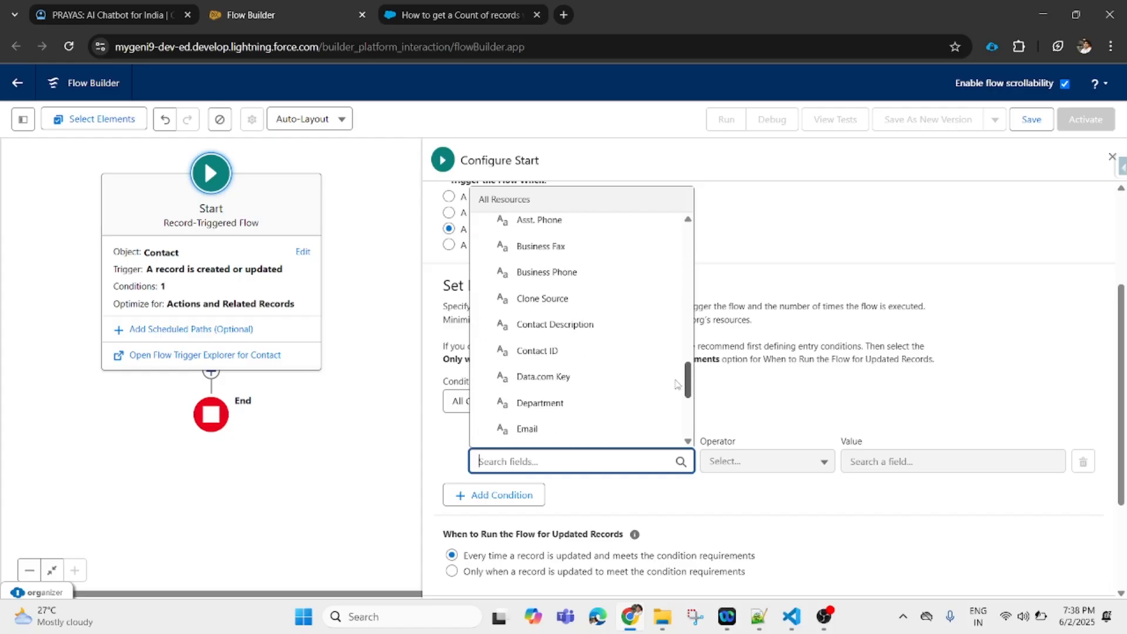
pyautogui.scroll(17, 675, 364)
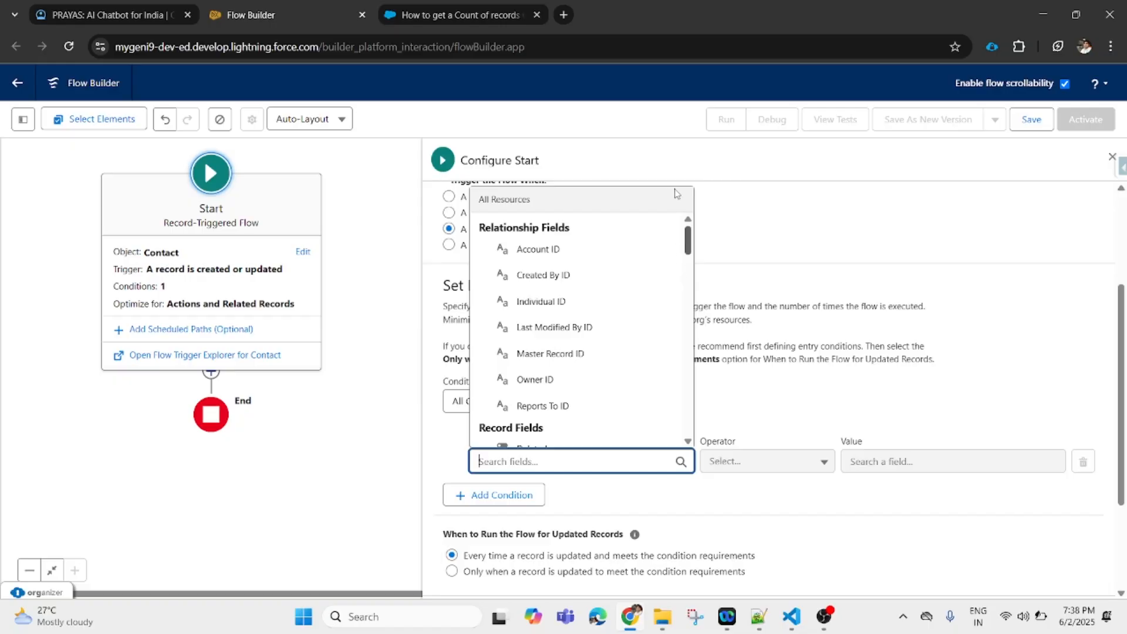
pyautogui.click(563, 258)
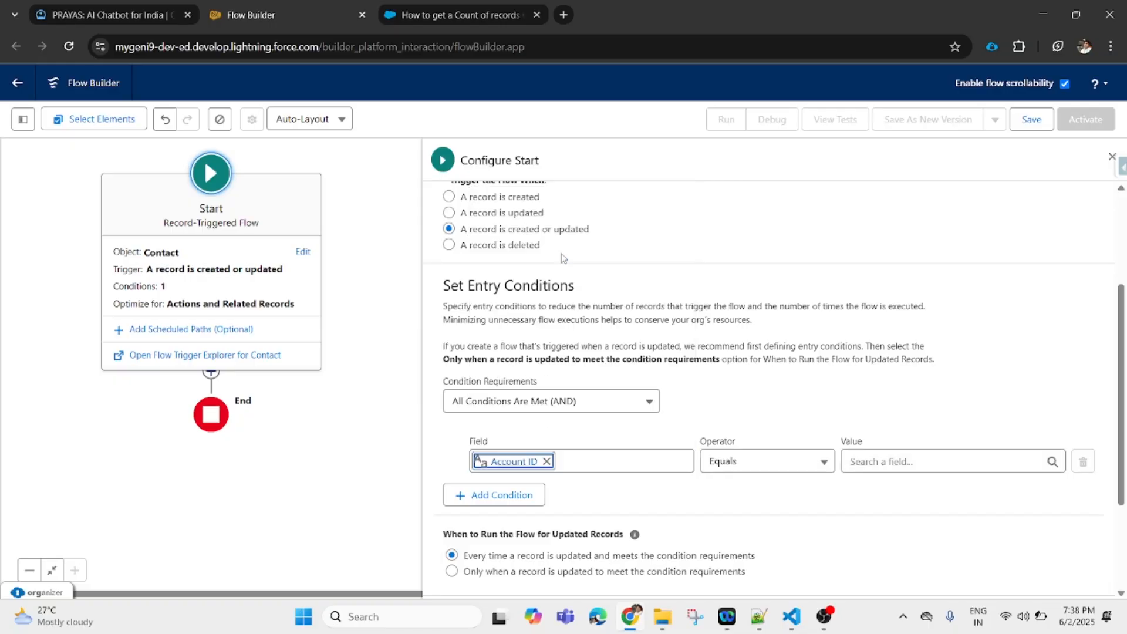
# - Set the Account ID condition's operator to Is Null with value False
pyautogui.click(793, 472)
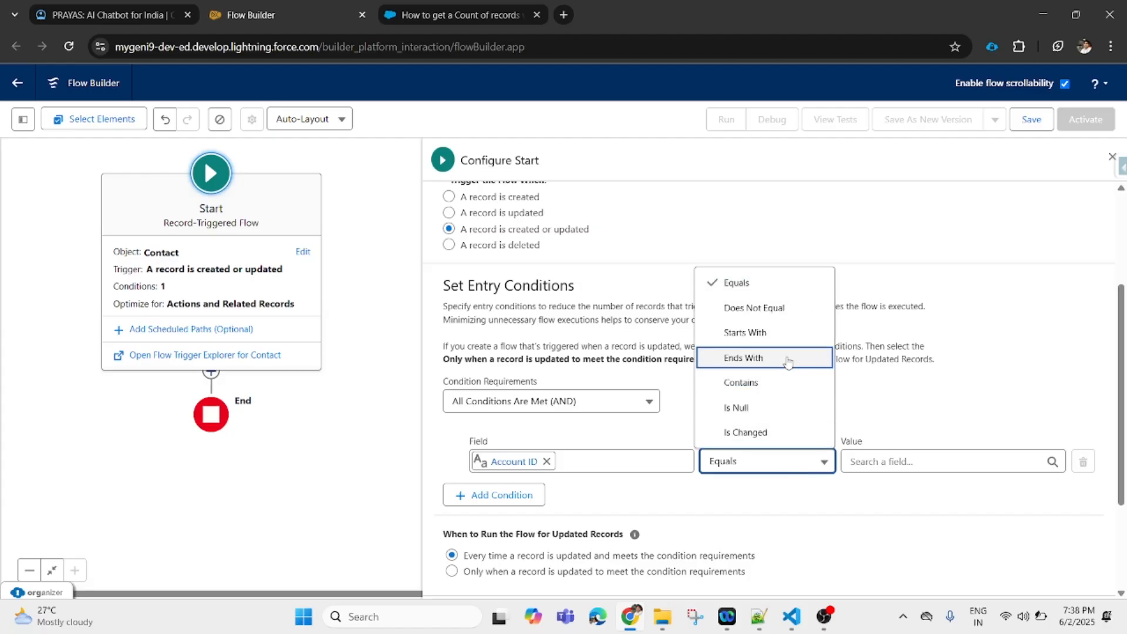
pyautogui.click(788, 308)
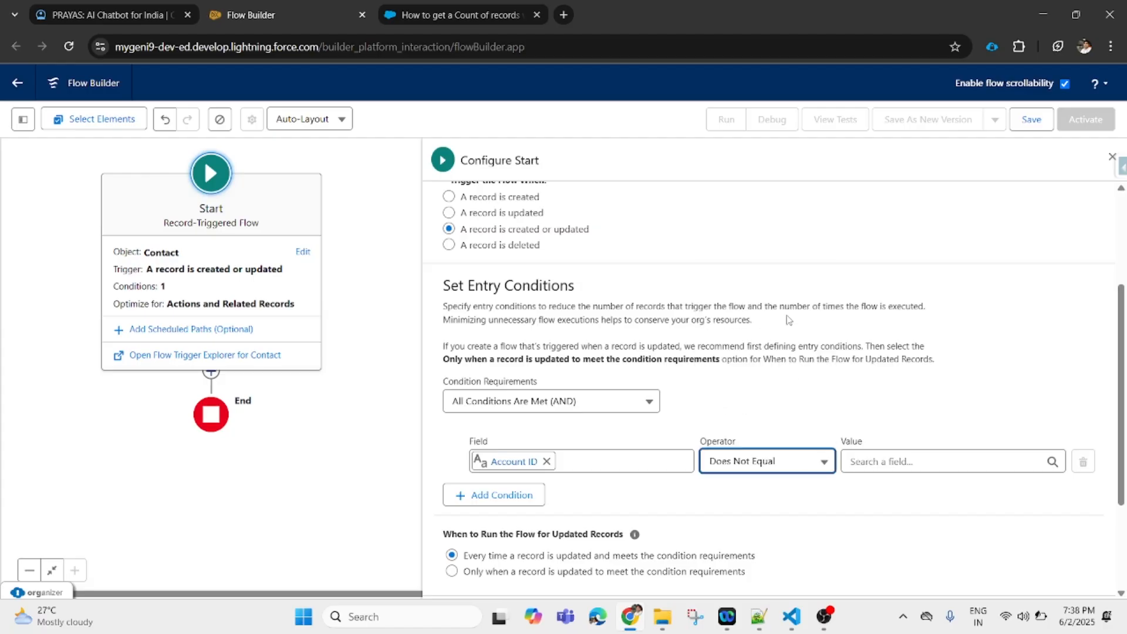
pyautogui.click(787, 466)
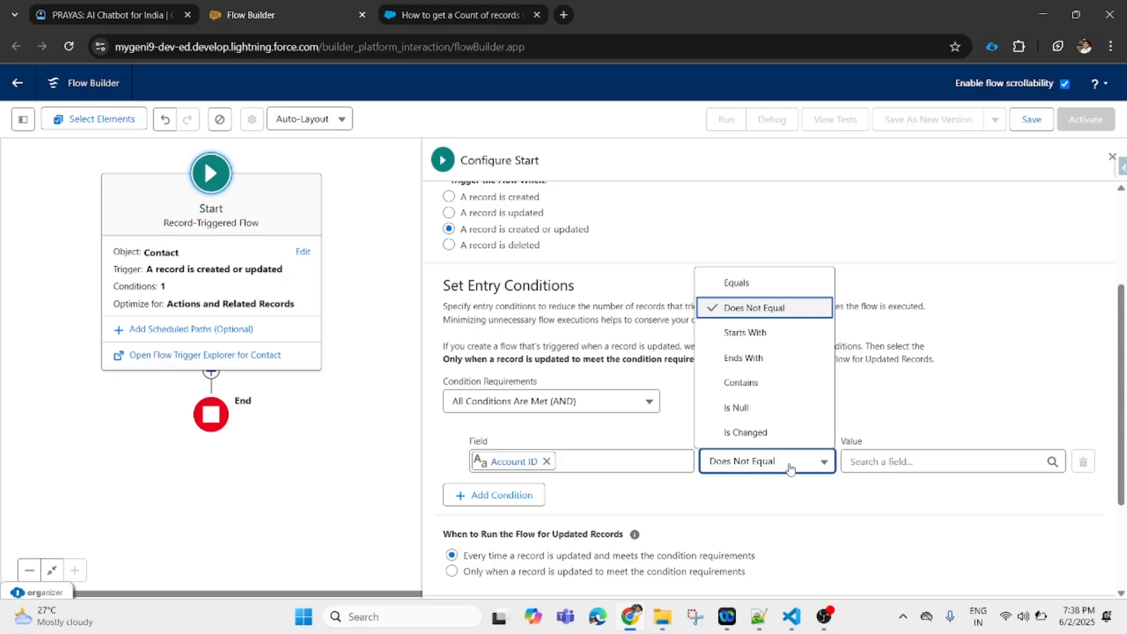
pyautogui.click(783, 407)
pyautogui.click(914, 464)
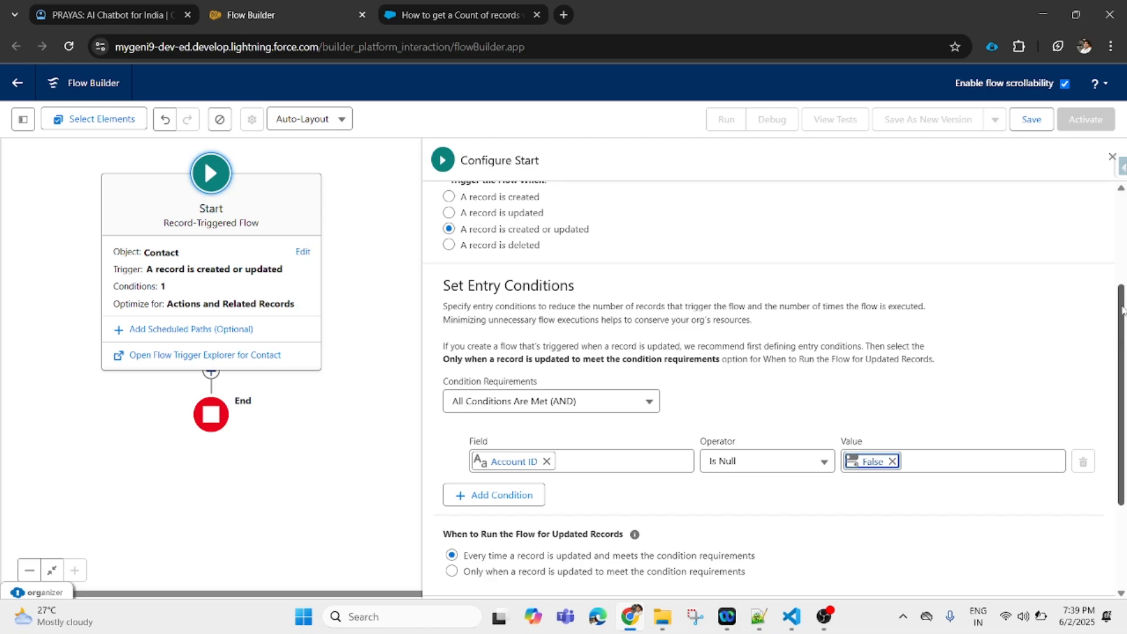
pyautogui.moveTo(1121, 332); pyautogui.dragTo(1120, 411)
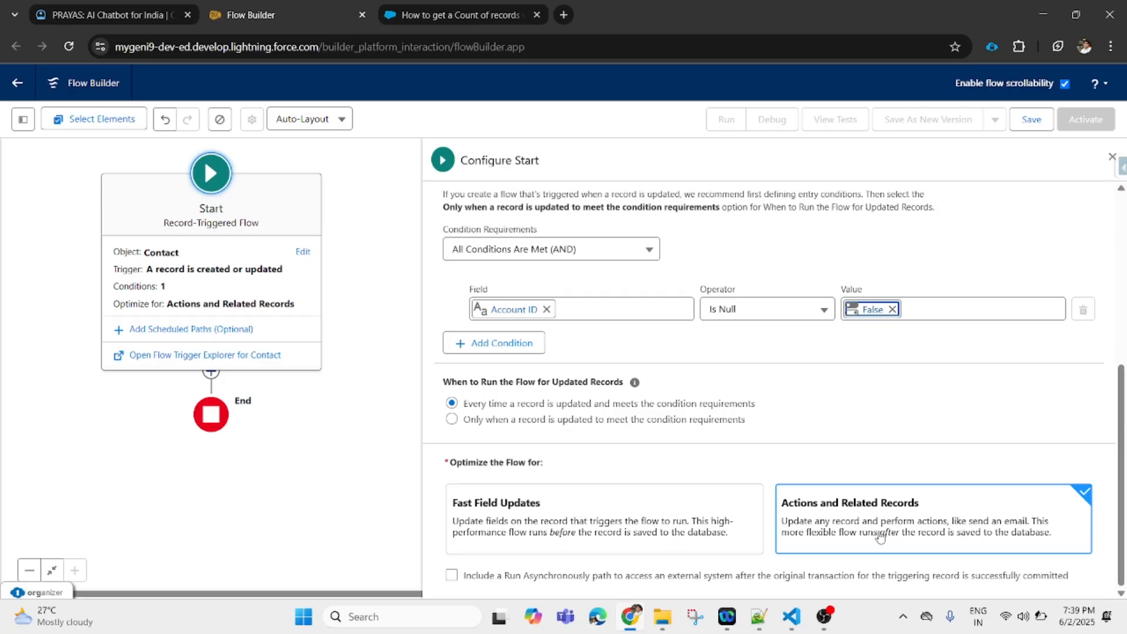
pyautogui.click(144, 15)
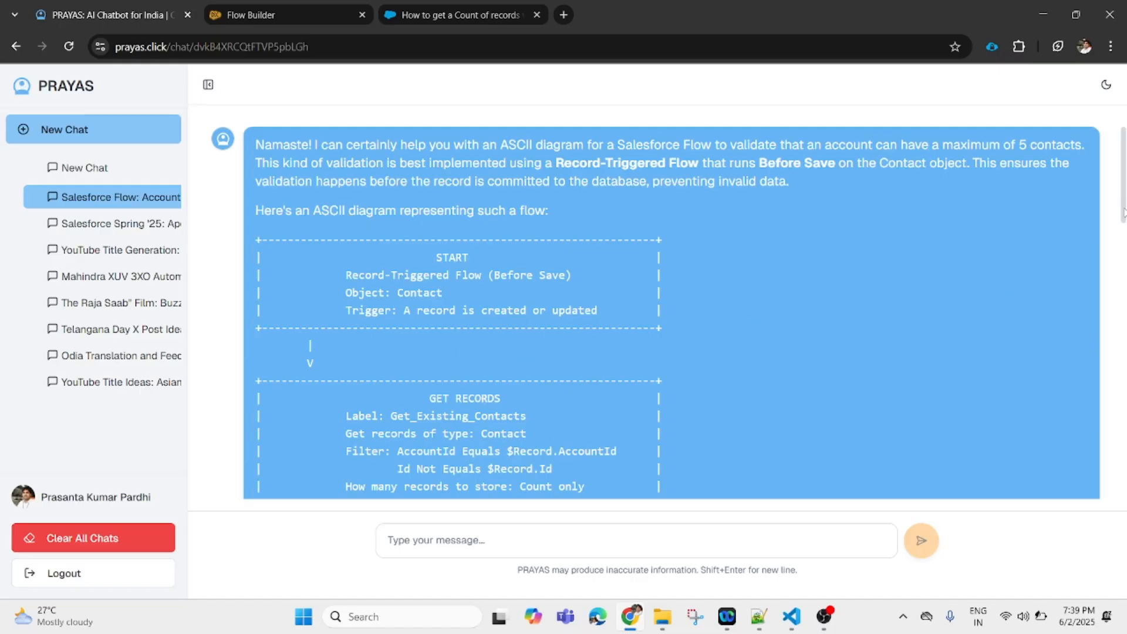
# - Highlight the diagram's Before Save note and glance at the Trailblazer Community answer
pyautogui.moveTo(1123, 209); pyautogui.dragTo(1123, 223)
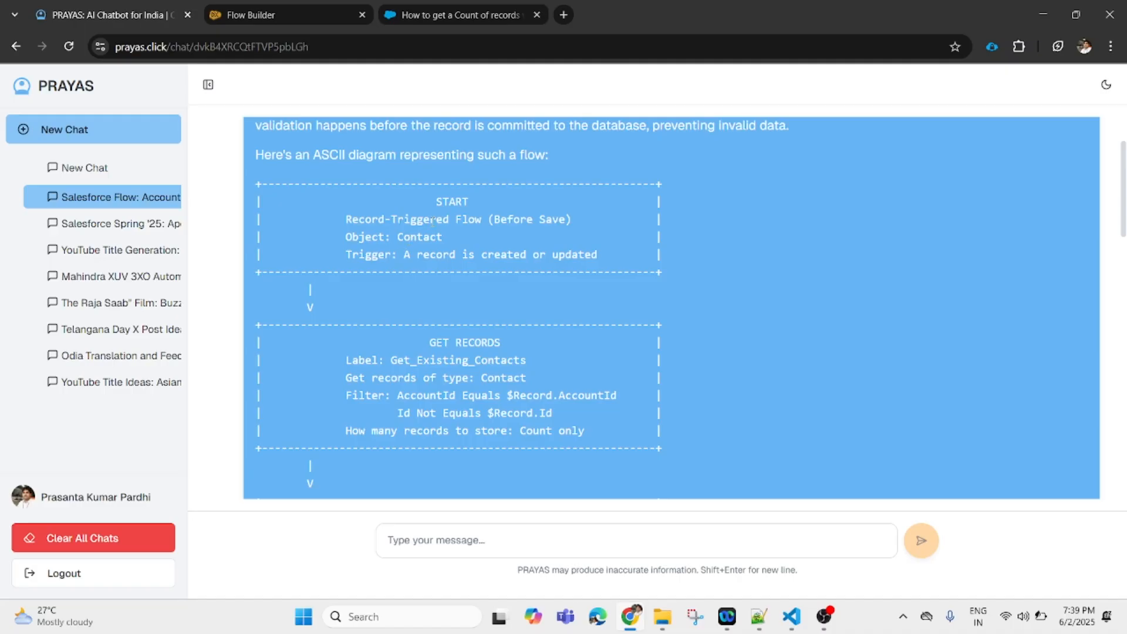
pyautogui.moveTo(494, 221); pyautogui.dragTo(558, 221)
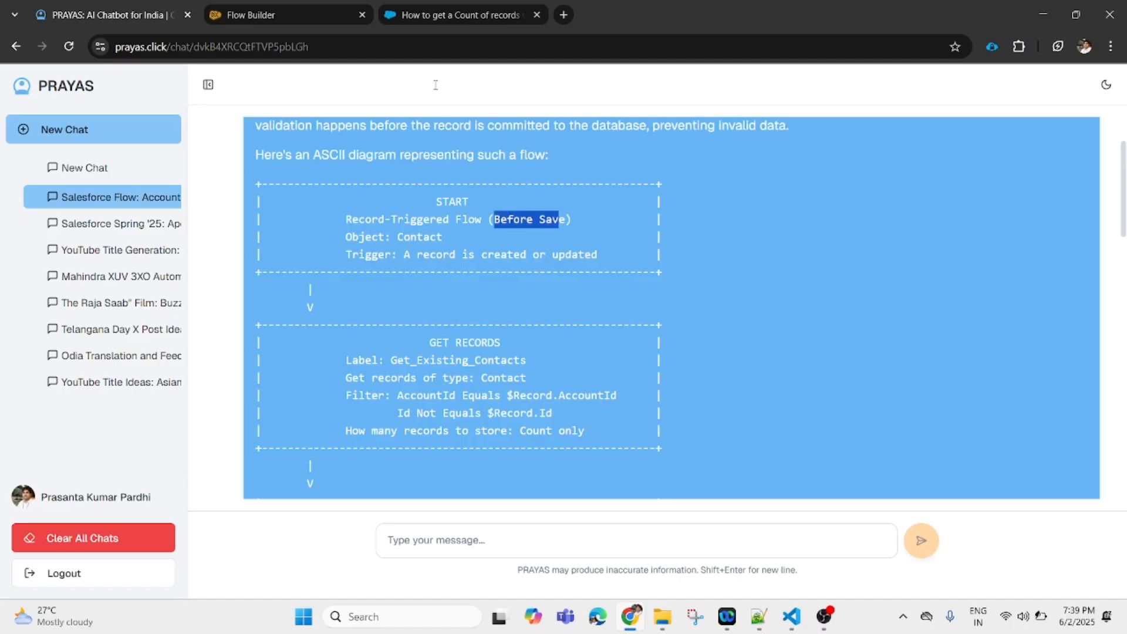
pyautogui.click(452, 16)
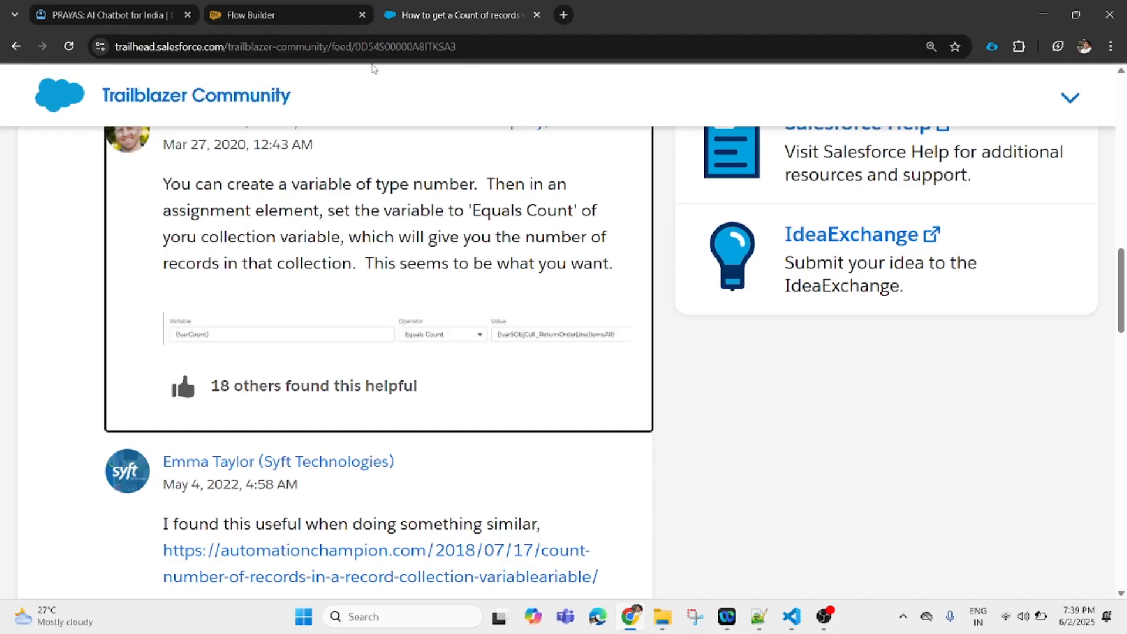
# - Optimize the Contact flow for Fast Field Updates and bring up its save dialog
pyautogui.click(279, 8)
pyautogui.click(599, 535)
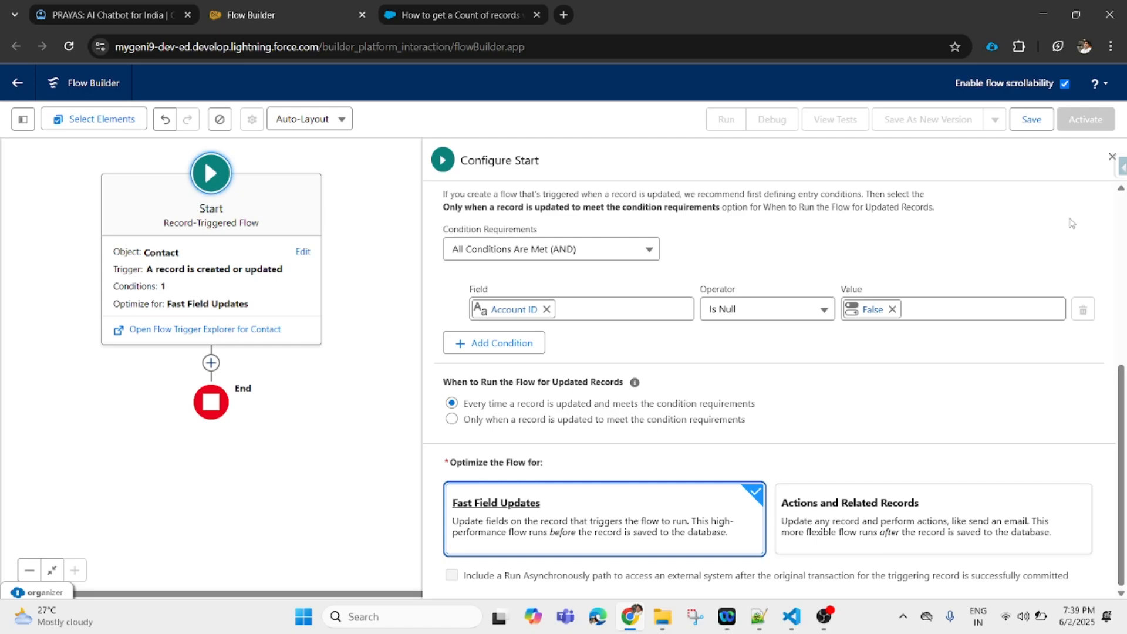
pyautogui.click(1033, 120)
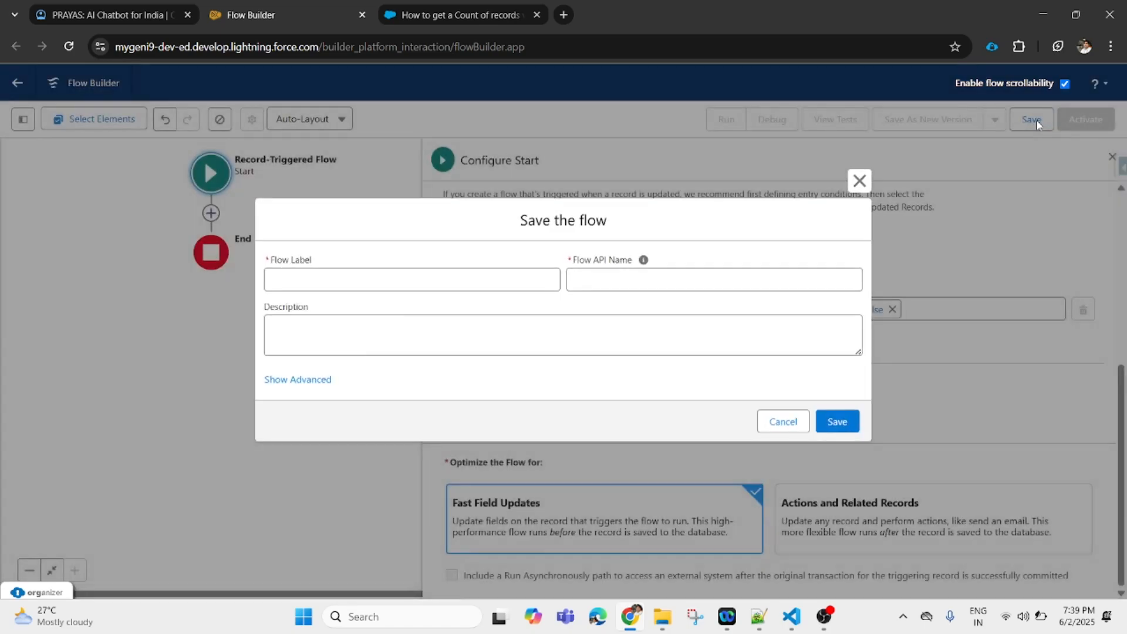
pyautogui.click(101, 18)
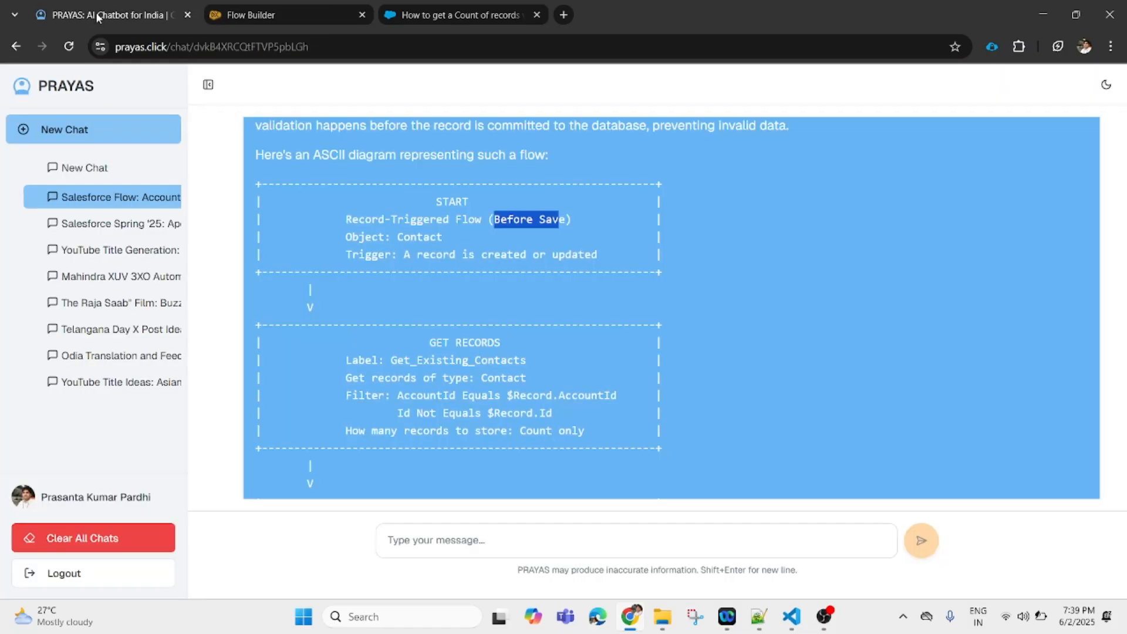
# - Clear the diagram text selection and cycle through tabs back to the Save the flow dialog
pyautogui.click(468, 247)
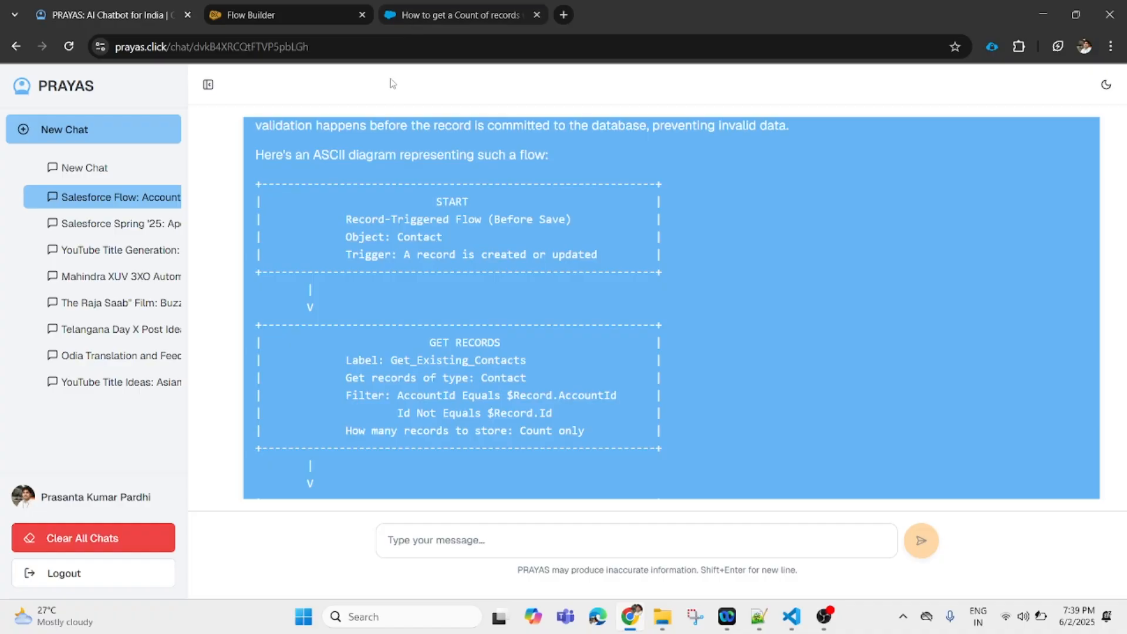
pyautogui.click(454, 18)
pyautogui.click(145, 16)
pyautogui.click(294, 15)
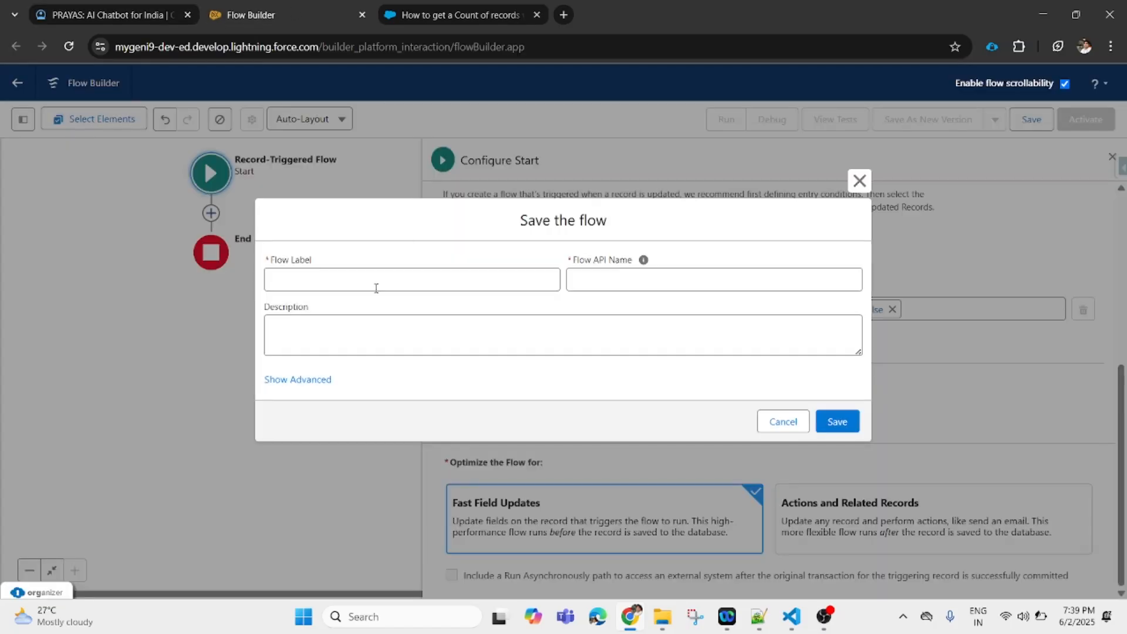
# - Label the flow 'Contact Before Flow', auto-fill API name Contact_Before_Flow, and save it
pyautogui.click(337, 286)
pyautogui.write('Conyact')
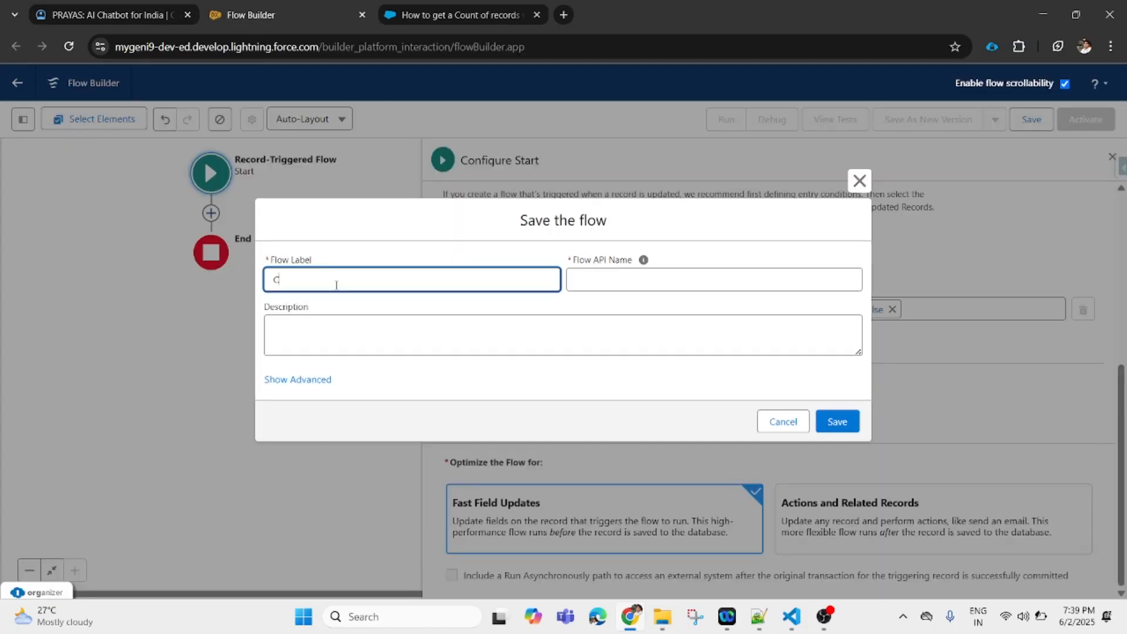
pyautogui.press('BackSpace')
pyautogui.press('BackSpace')
pyautogui.press('BackSpace')
pyautogui.press('BackSpace')
pyautogui.write('tact Before')
pyautogui.write('Flow')
pyautogui.click(715, 274)
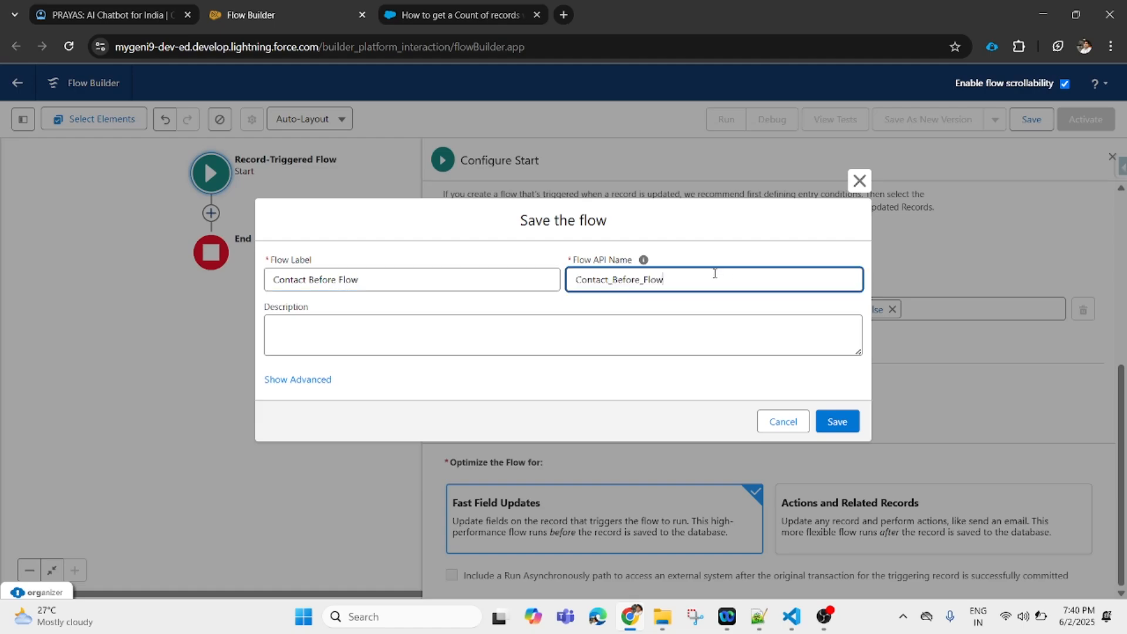
pyautogui.click(841, 430)
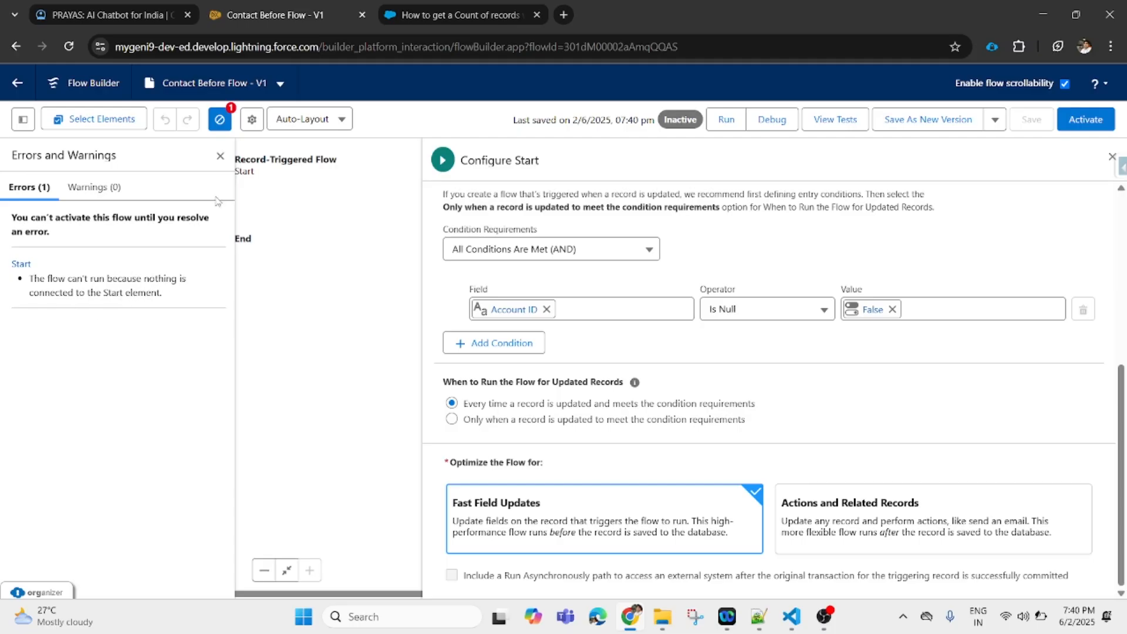
# - Insert a Get Records element right after the Start element by searching 'Get'
pyautogui.click(220, 155)
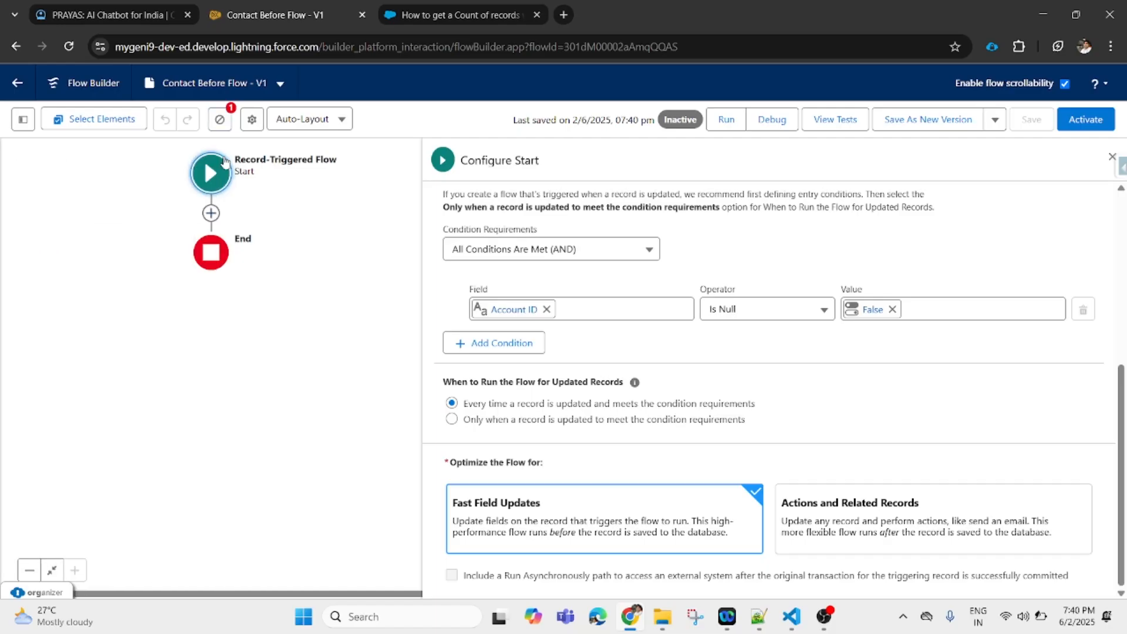
pyautogui.click(211, 213)
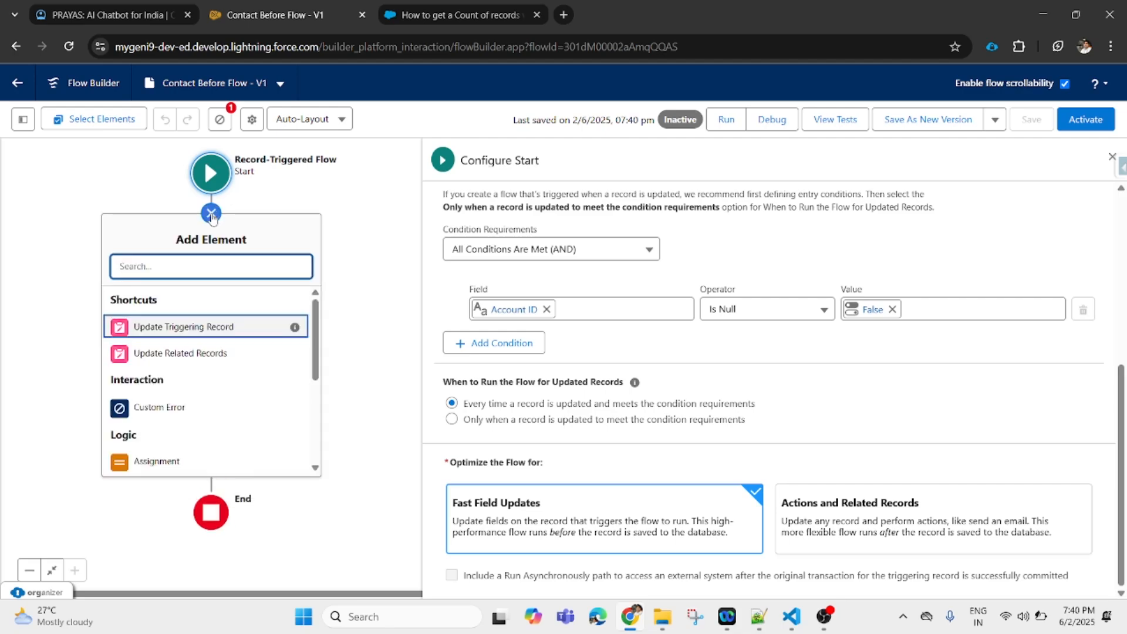
pyautogui.click(375, 297)
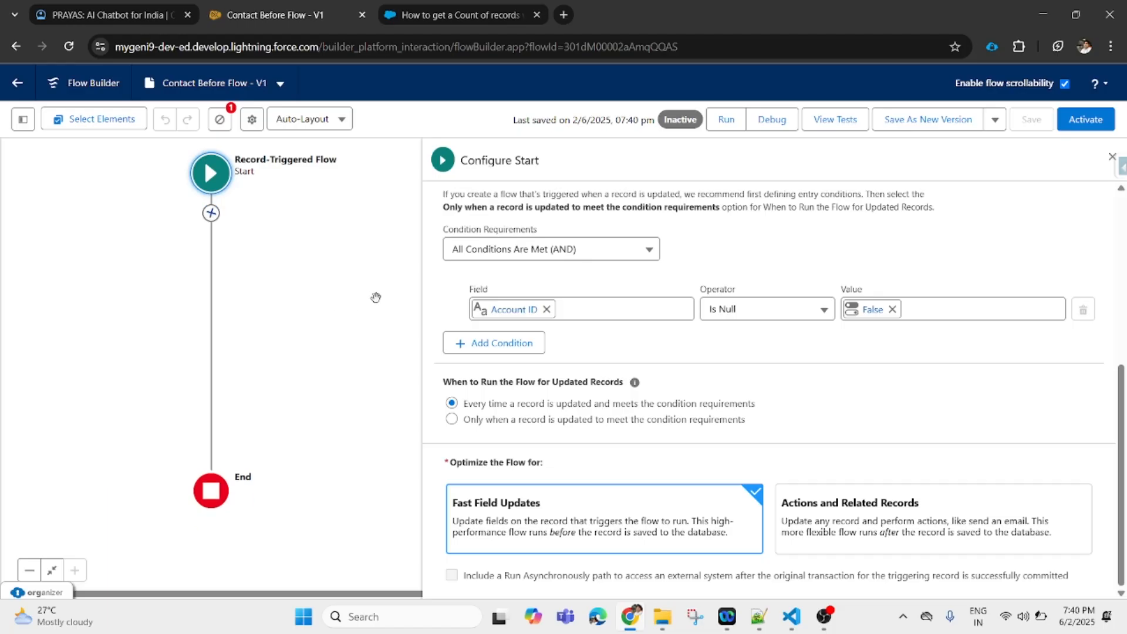
pyautogui.click(211, 214)
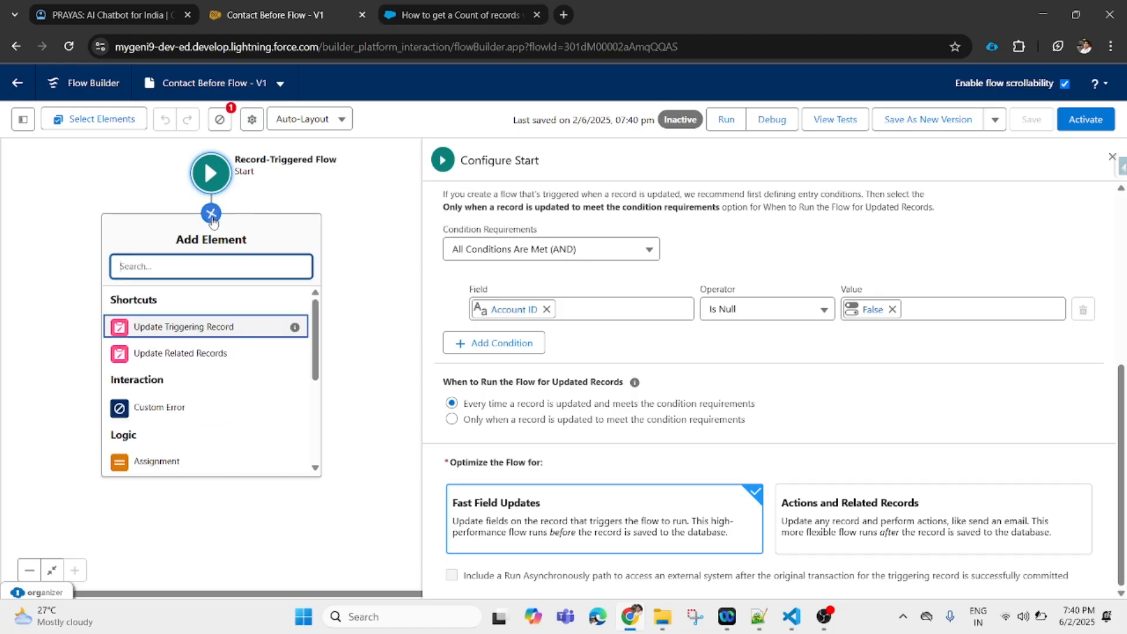
pyautogui.click(110, 17)
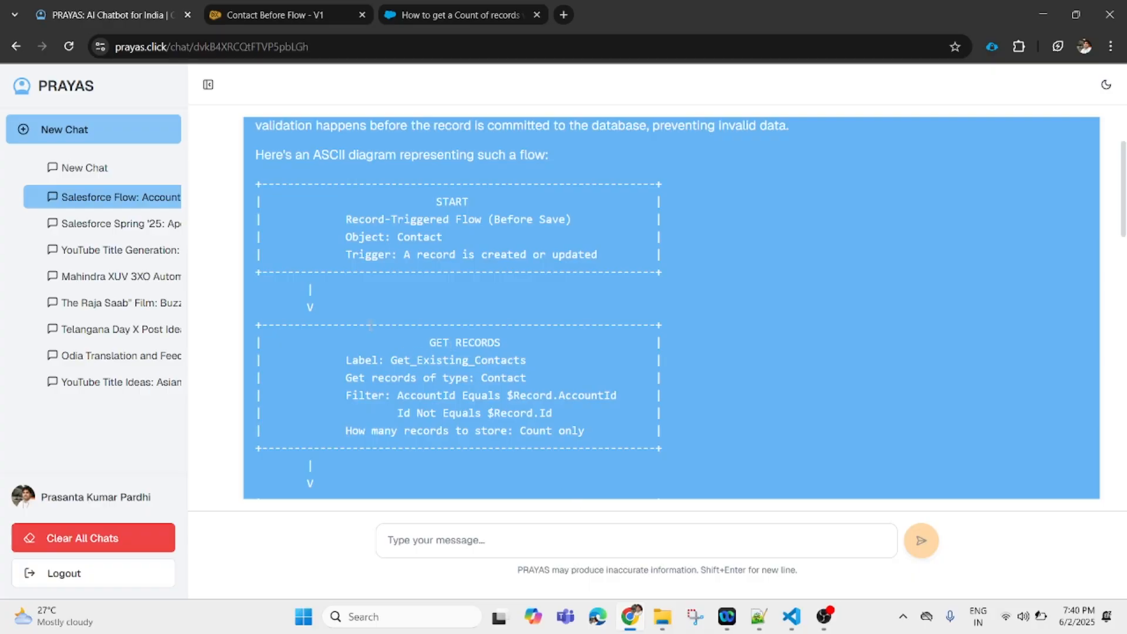
pyautogui.click(311, 15)
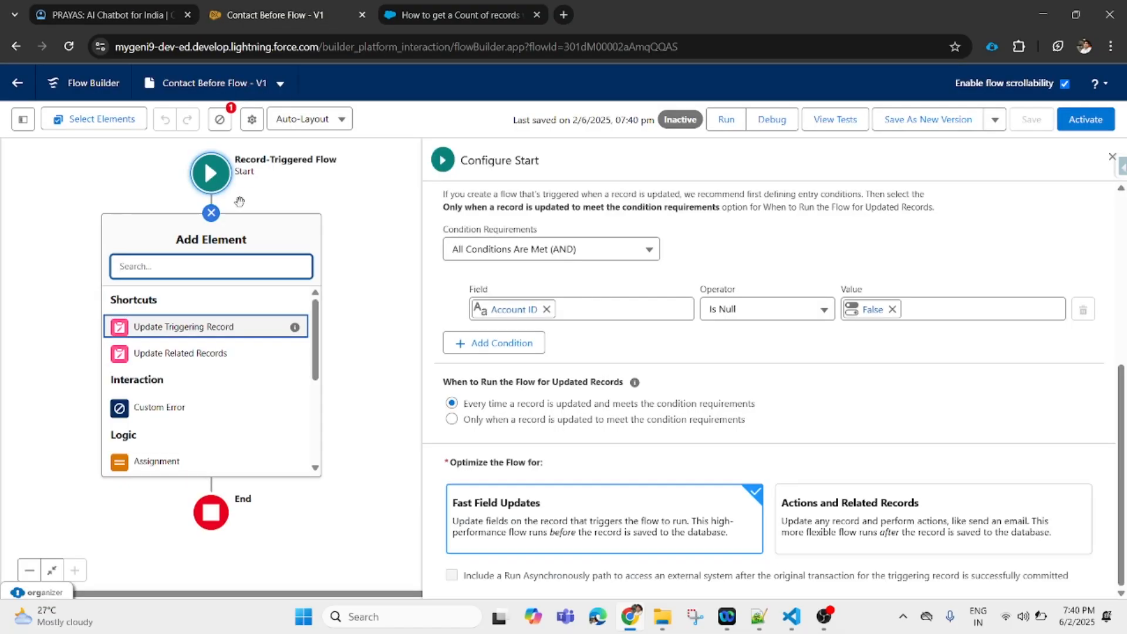
pyautogui.write('Get')
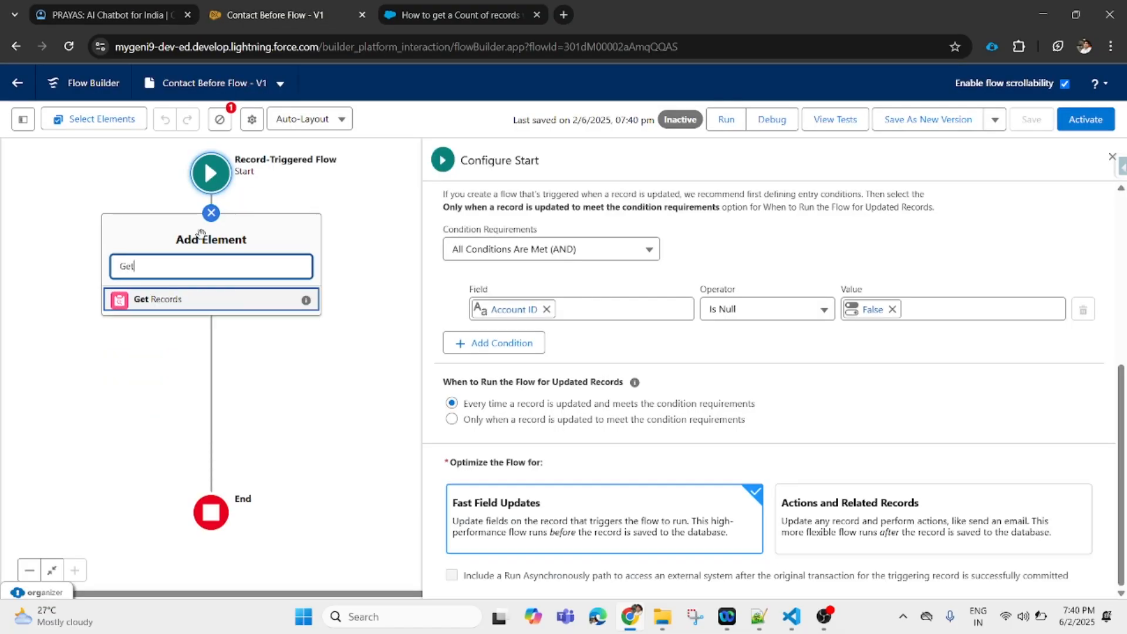
pyautogui.click(192, 303)
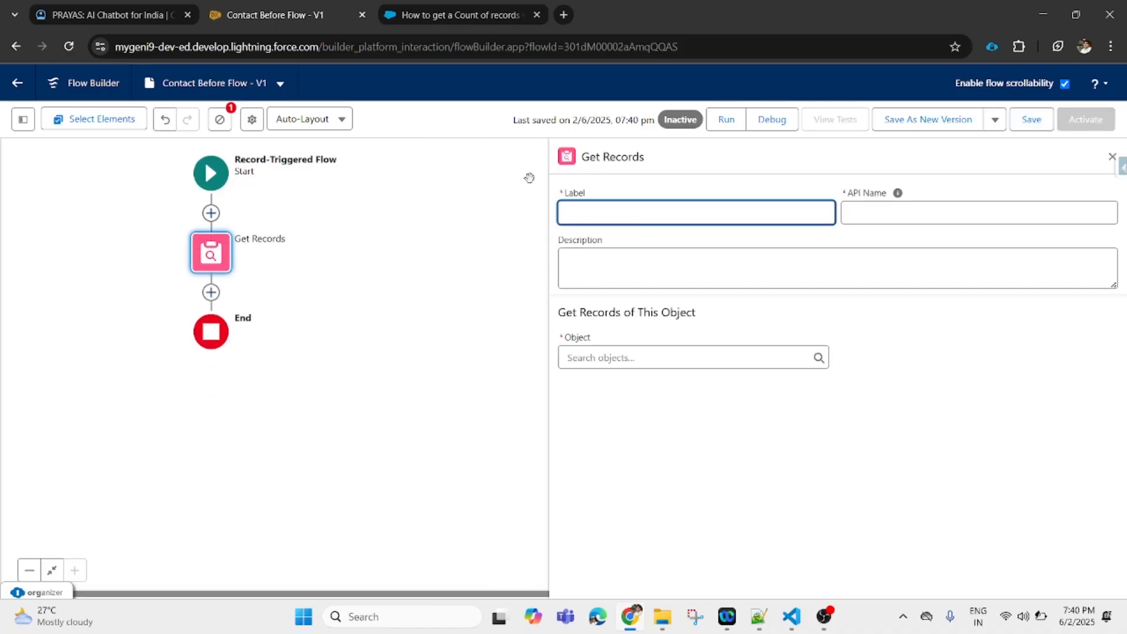
# - Label the Get Records element Get_Existing_Contacts, copied from the chatbot's diagram, with matching API name
pyautogui.click(121, 15)
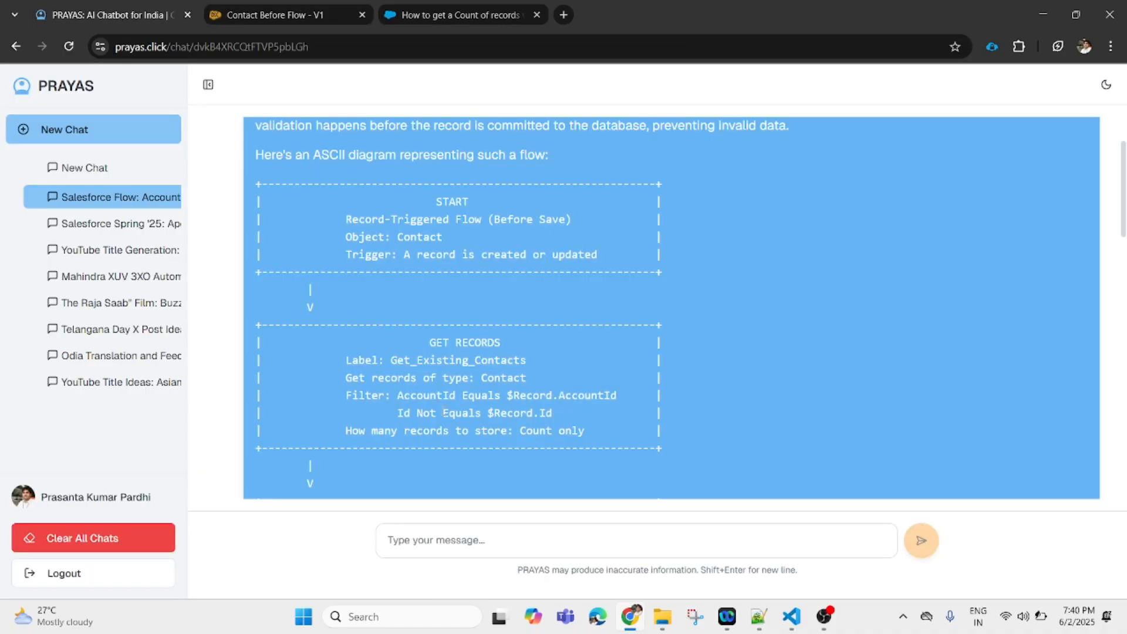
pyautogui.moveTo(391, 360); pyautogui.dragTo(531, 363)
pyautogui.hotkey('ctrl', 'c')
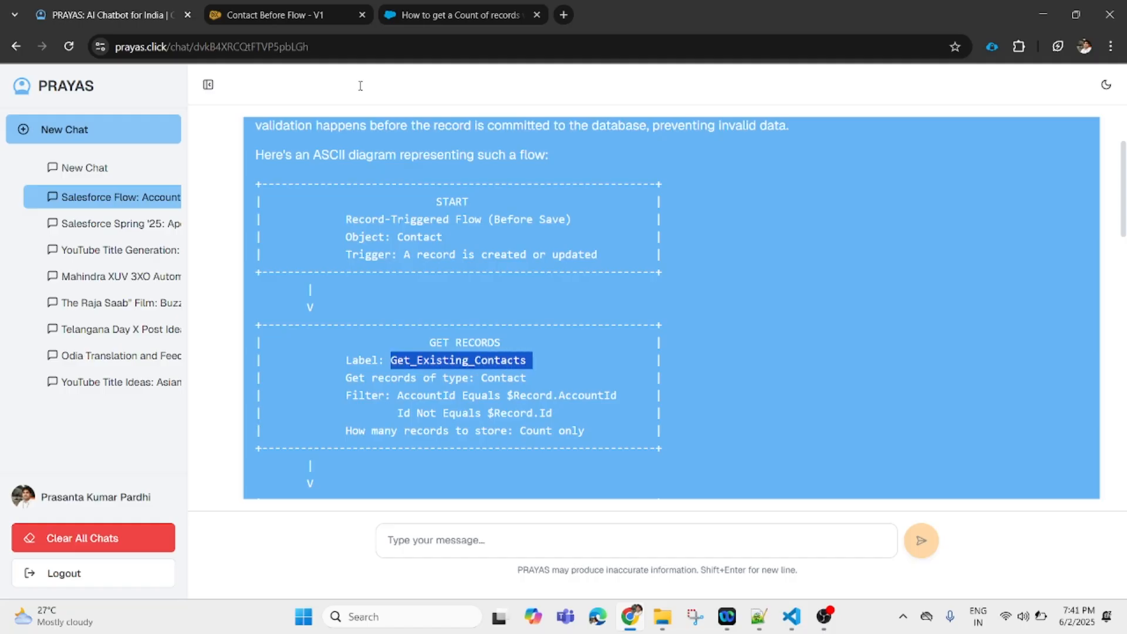
pyautogui.click(293, 19)
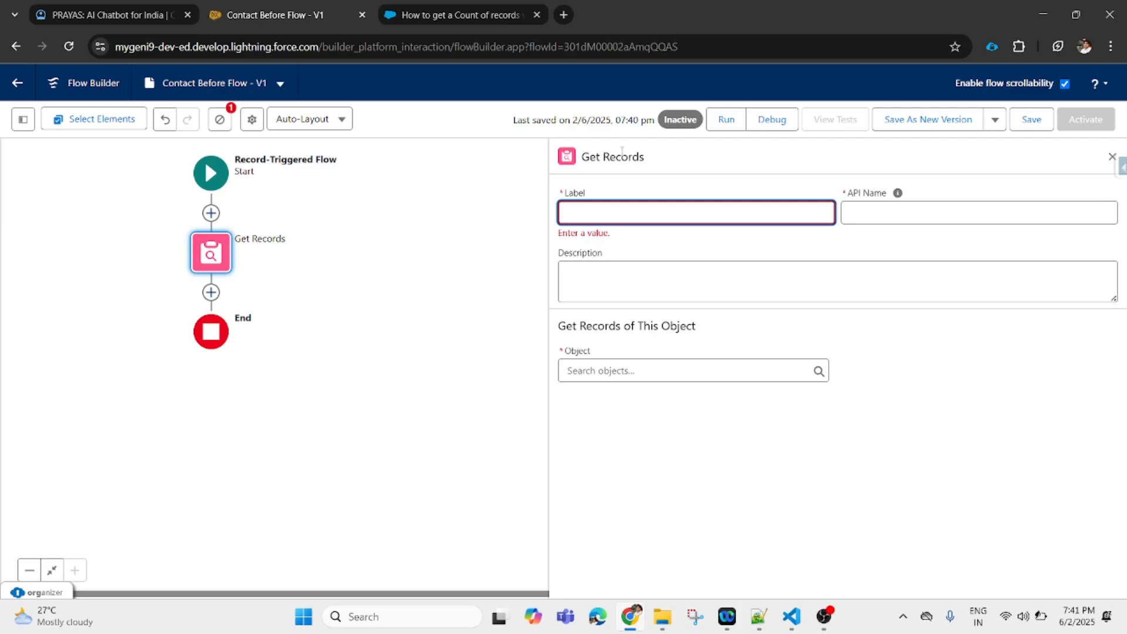
pyautogui.hotkey('ctrl', 'v')
pyautogui.click(890, 213)
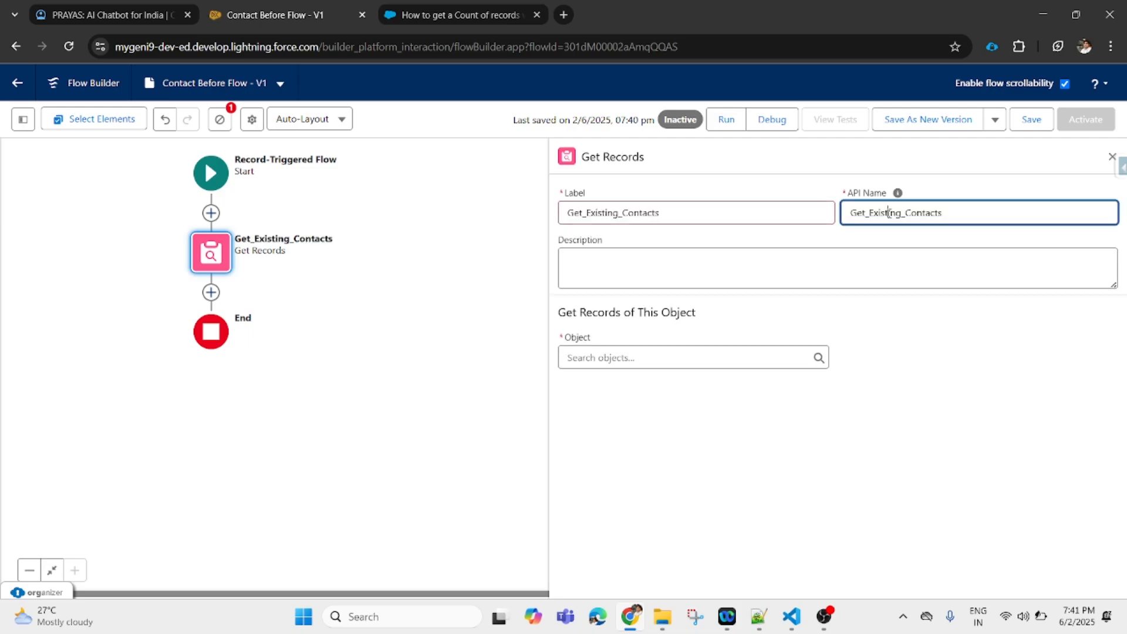
# - Set the Get Records object to Contact
pyautogui.click(703, 360)
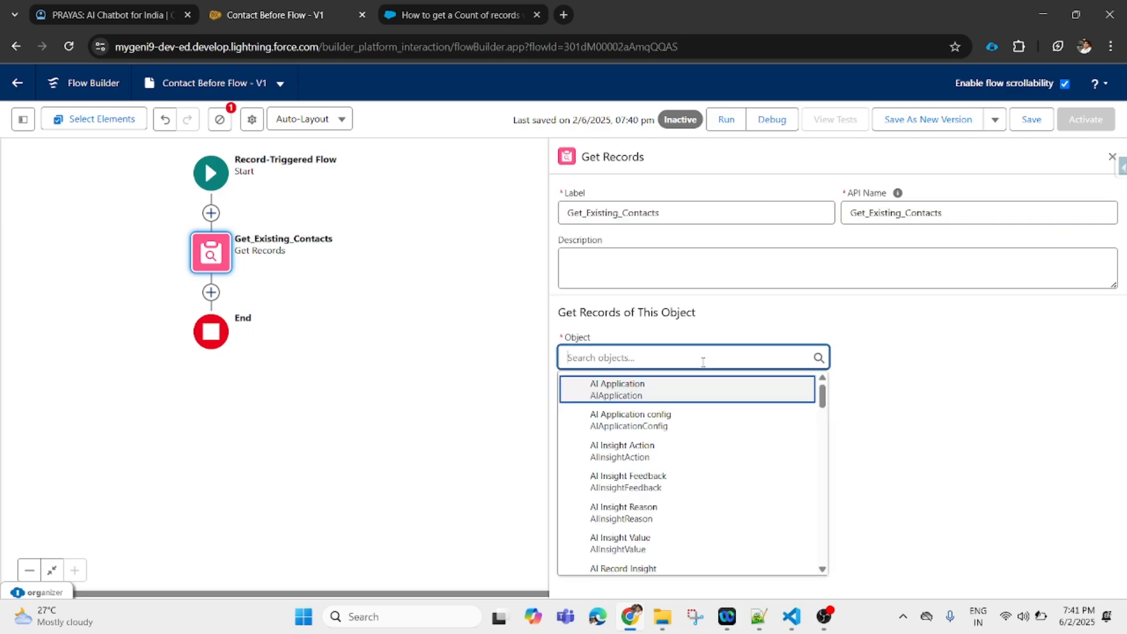
pyautogui.write('Contact')
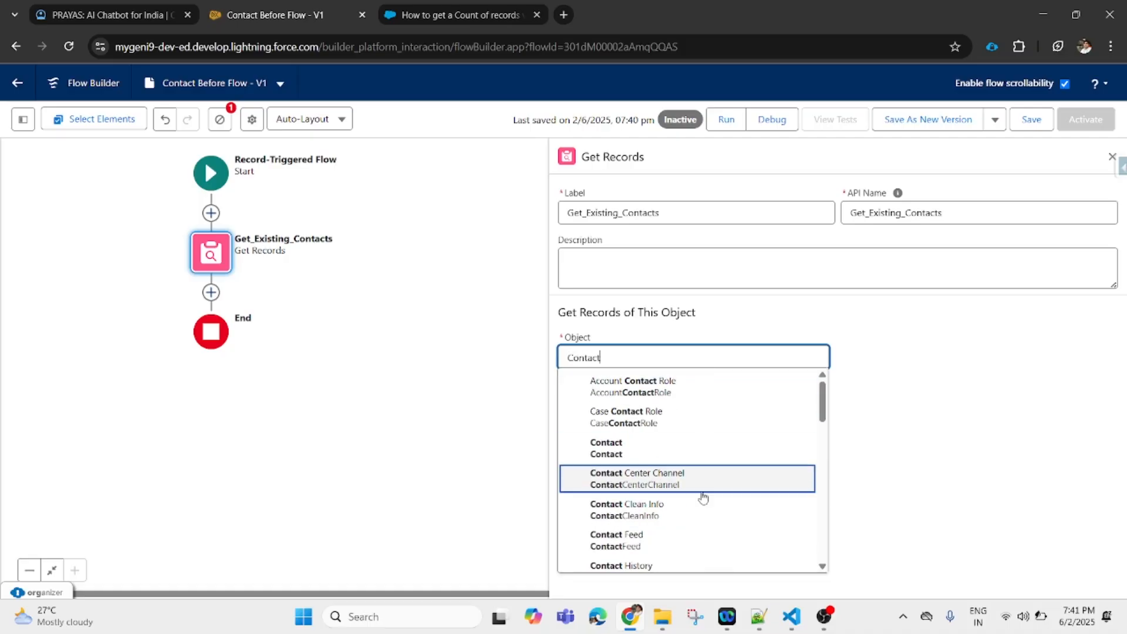
pyautogui.click(670, 456)
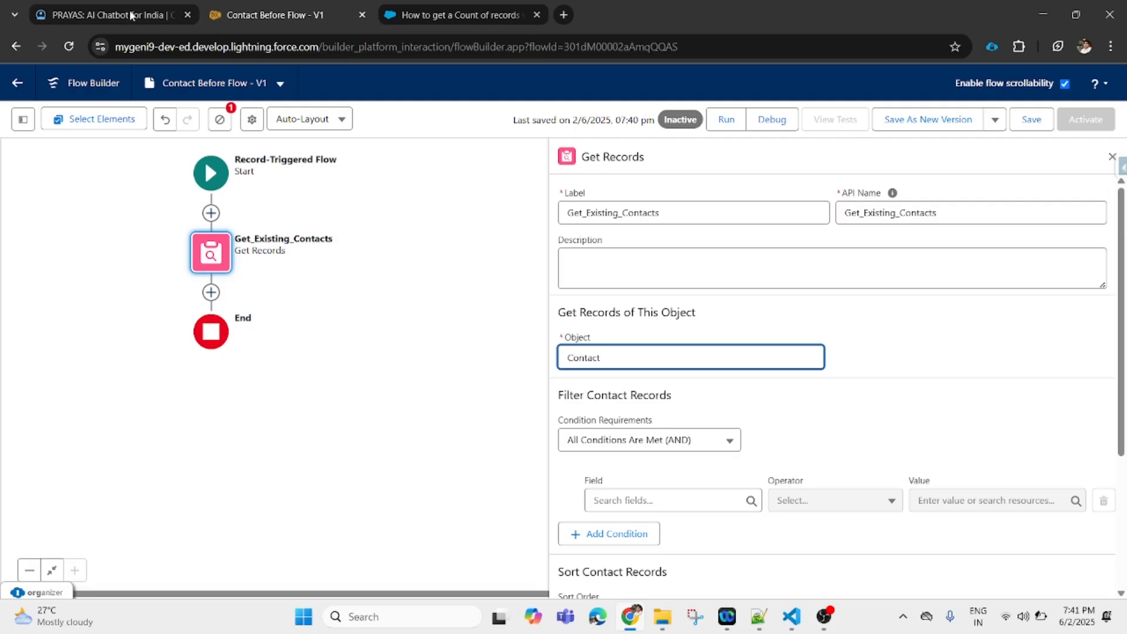
pyautogui.click(107, 10)
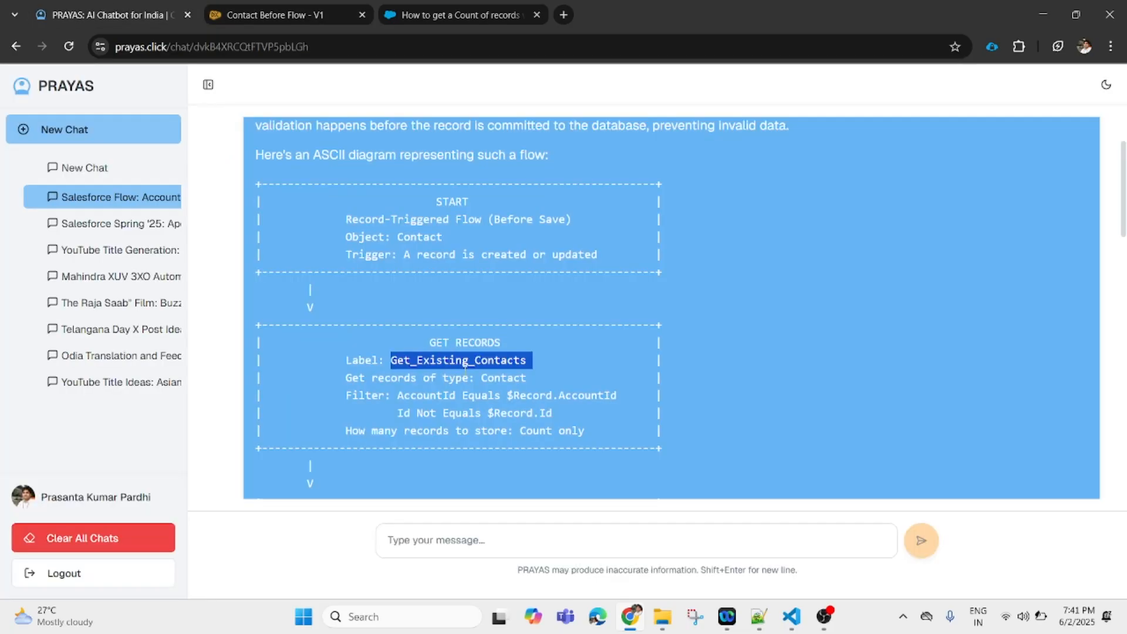
# - Highlight the Contact object type and Filter line in the chatbot's diagram
pyautogui.doubleClick(503, 379)
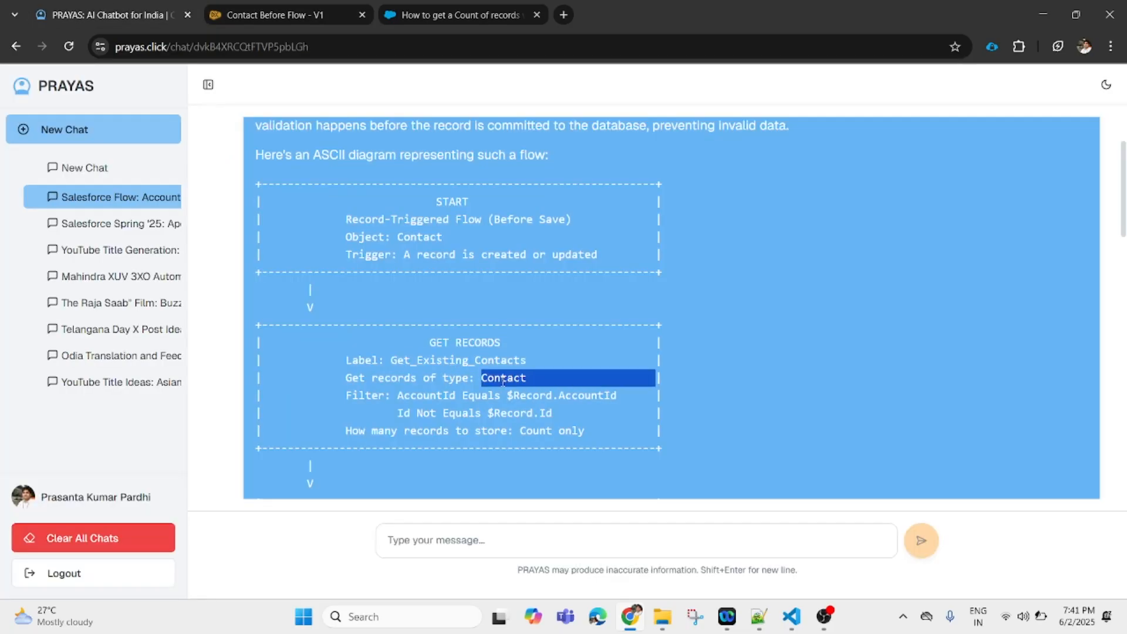
pyautogui.doubleClick(364, 396)
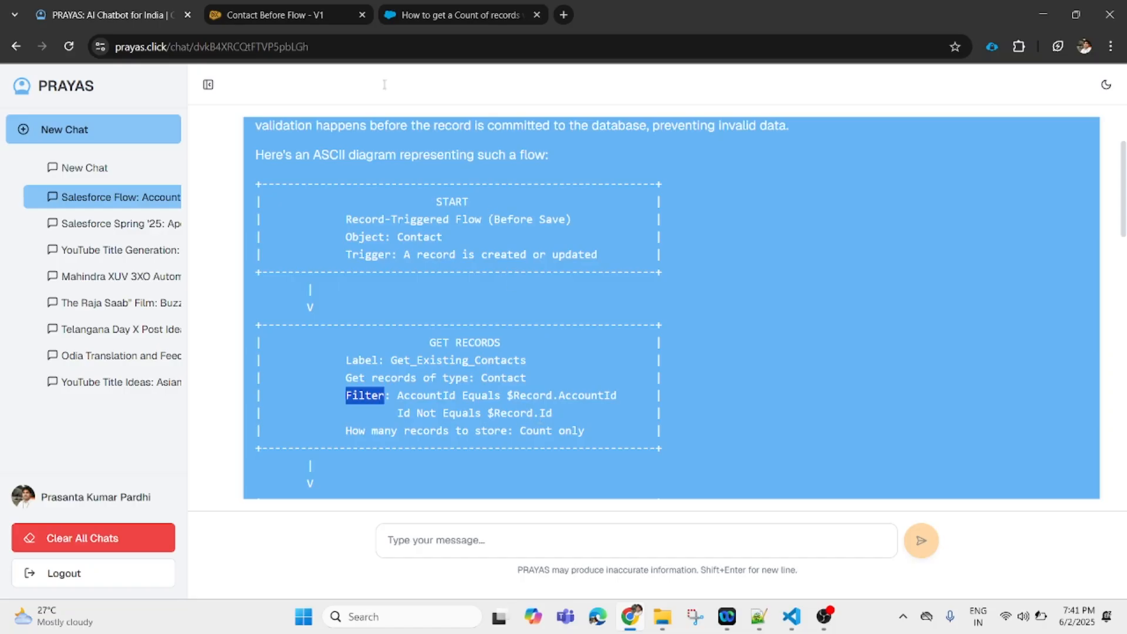
pyautogui.click(304, 8)
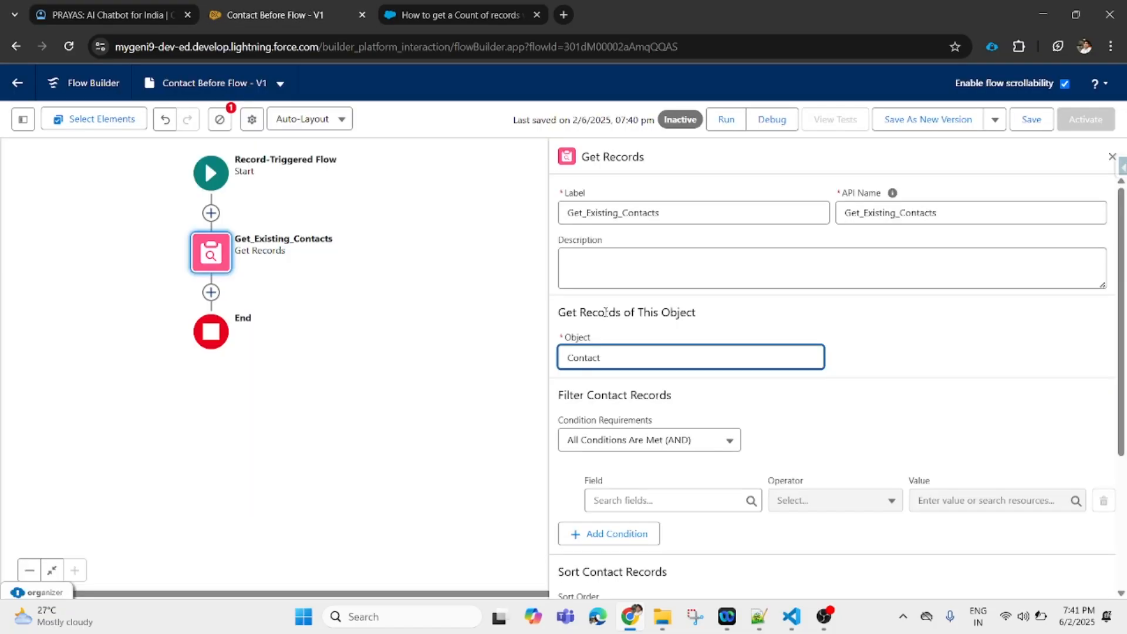
# - Filter Contacts where AccountId Equals the triggering record's Account ID ({!$Record.AccountId})
pyautogui.click(657, 497)
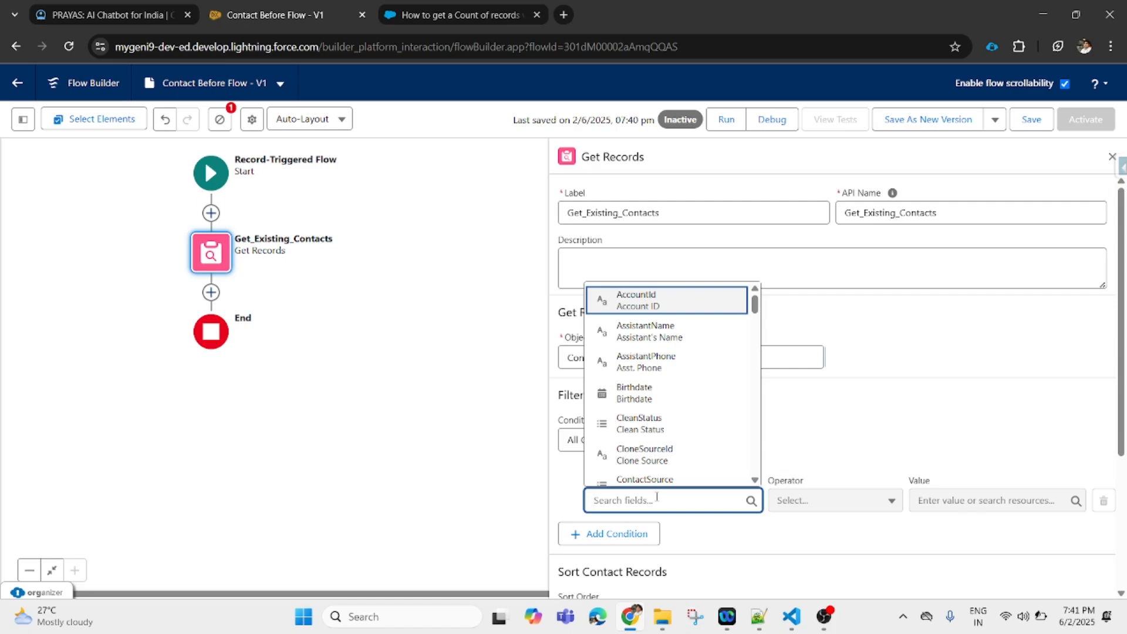
pyautogui.click(690, 308)
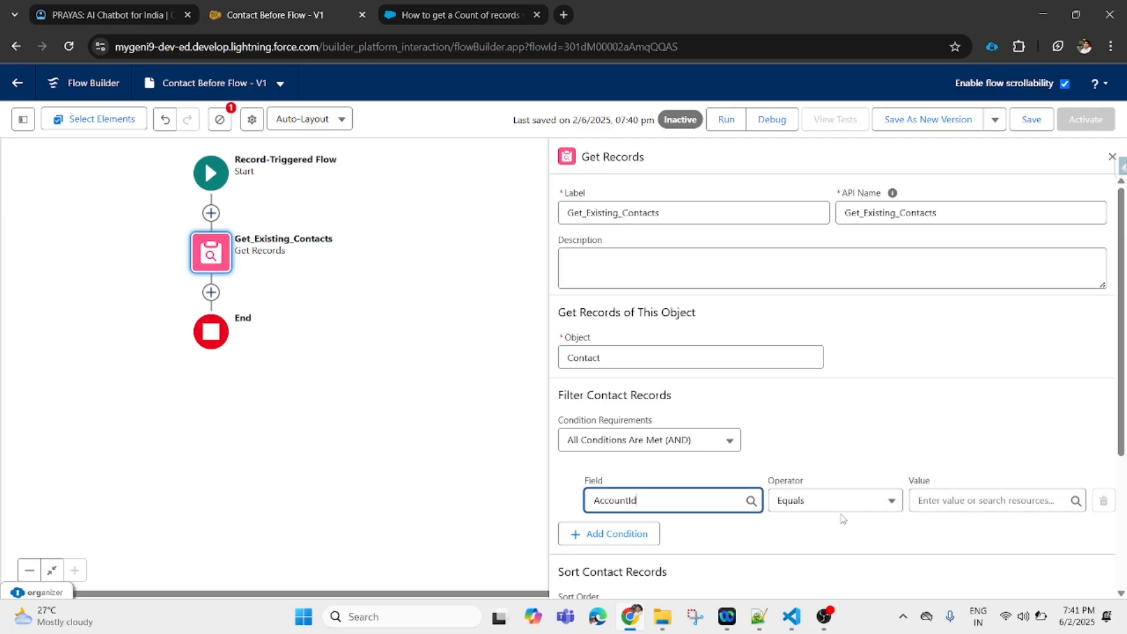
pyautogui.click(958, 505)
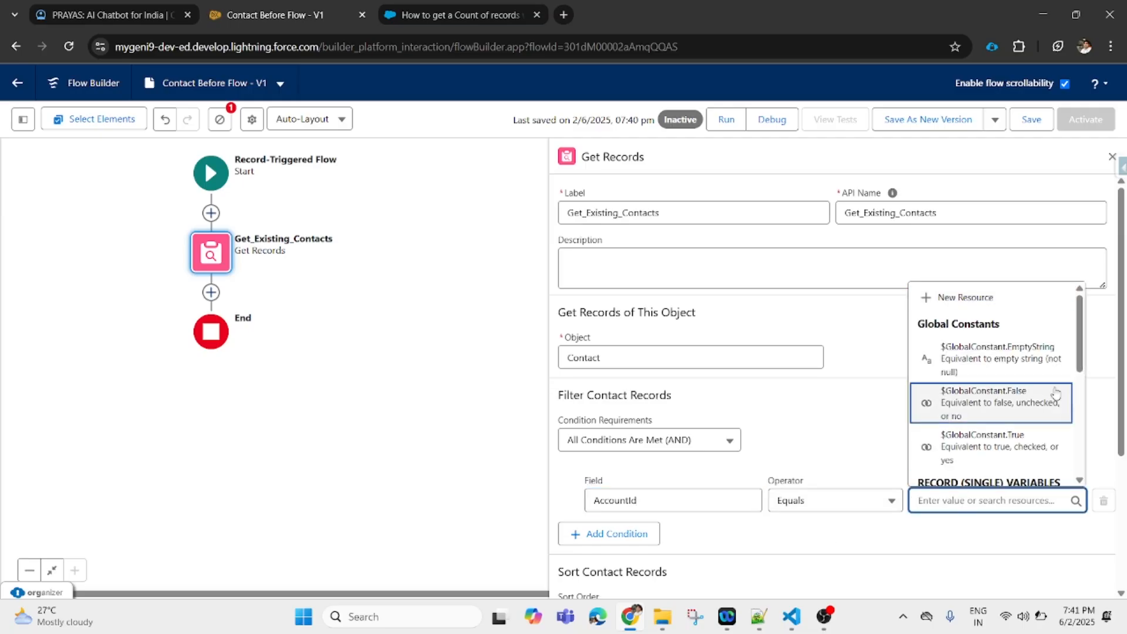
pyautogui.scroll(-10, 1082, 357)
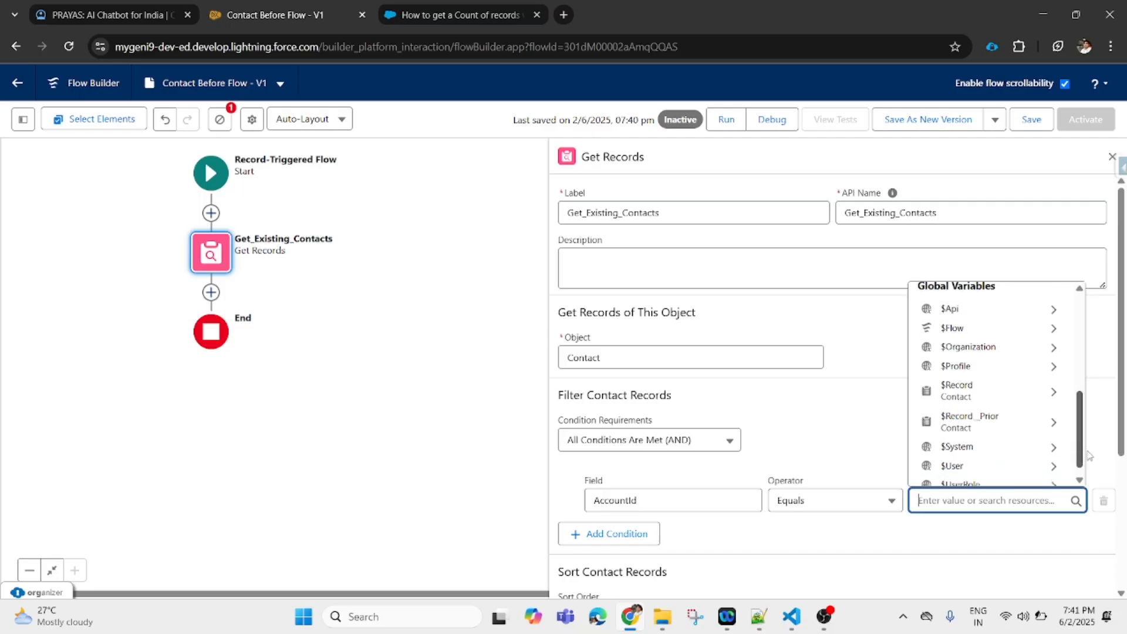
pyautogui.click(1007, 387)
pyautogui.write('Acco')
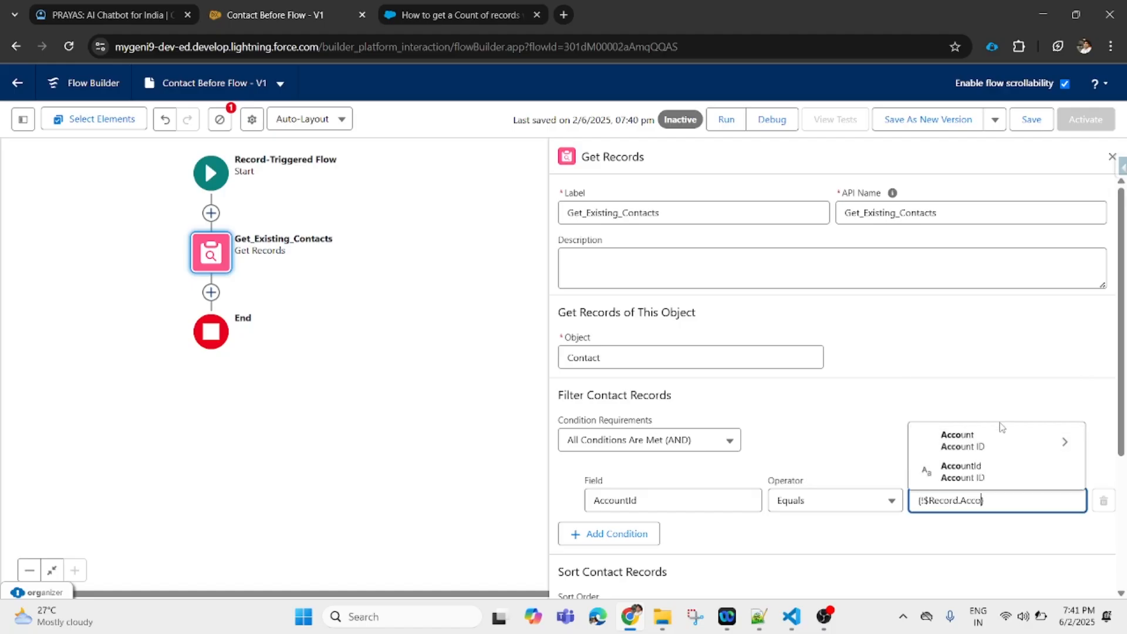
pyautogui.click(990, 478)
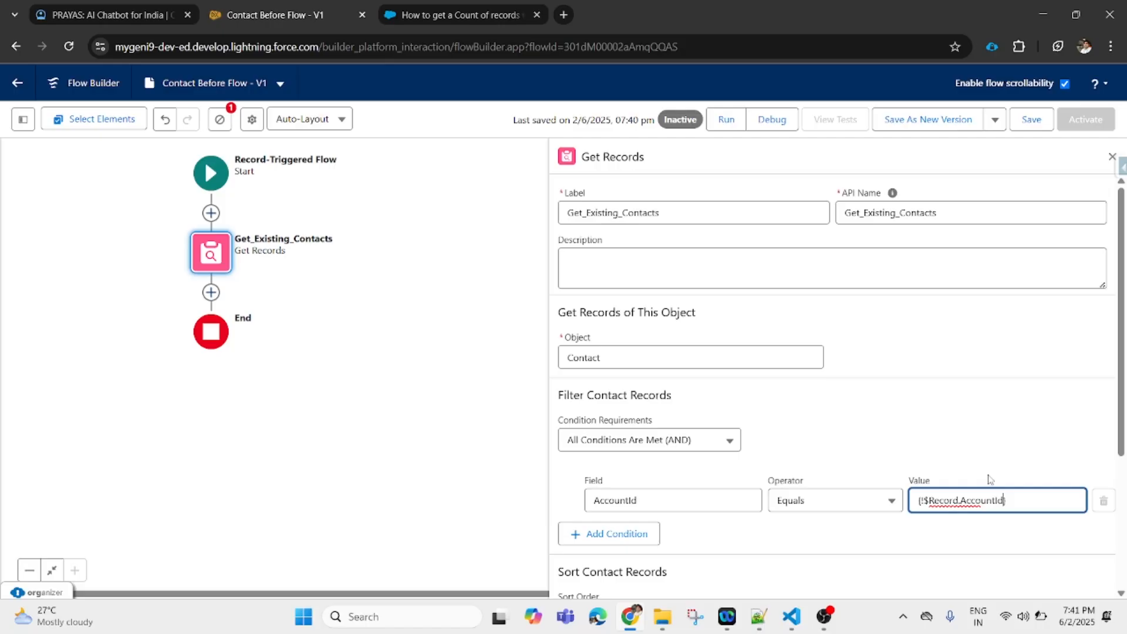
pyautogui.click(953, 554)
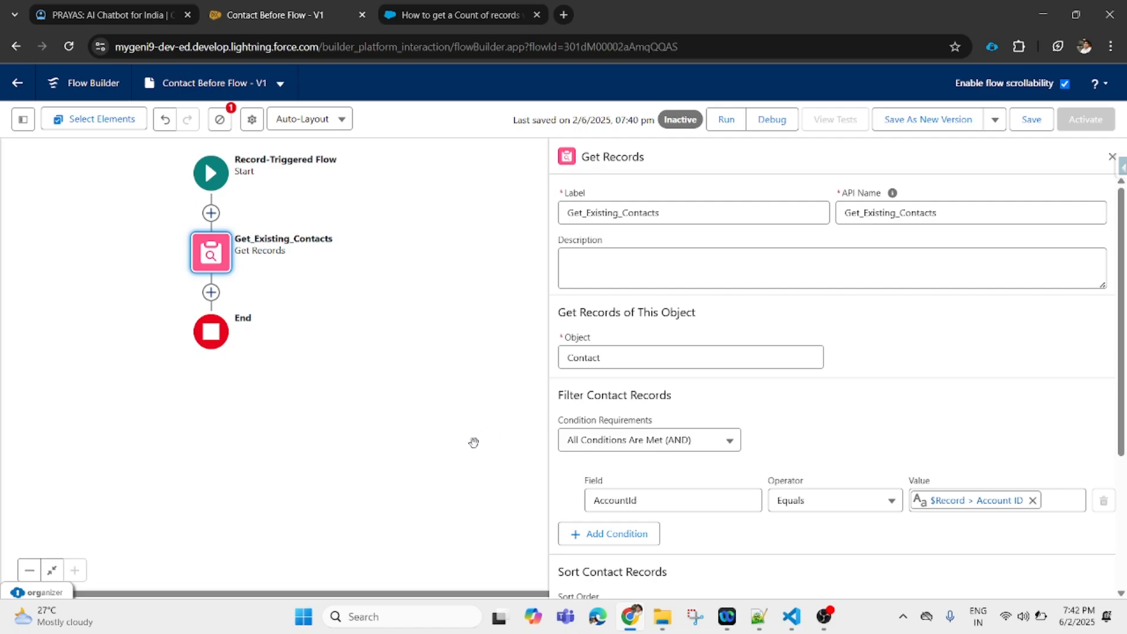
# - Add a second filter condition on the Contact Id field with operator Does Not Equal
pyautogui.click(632, 537)
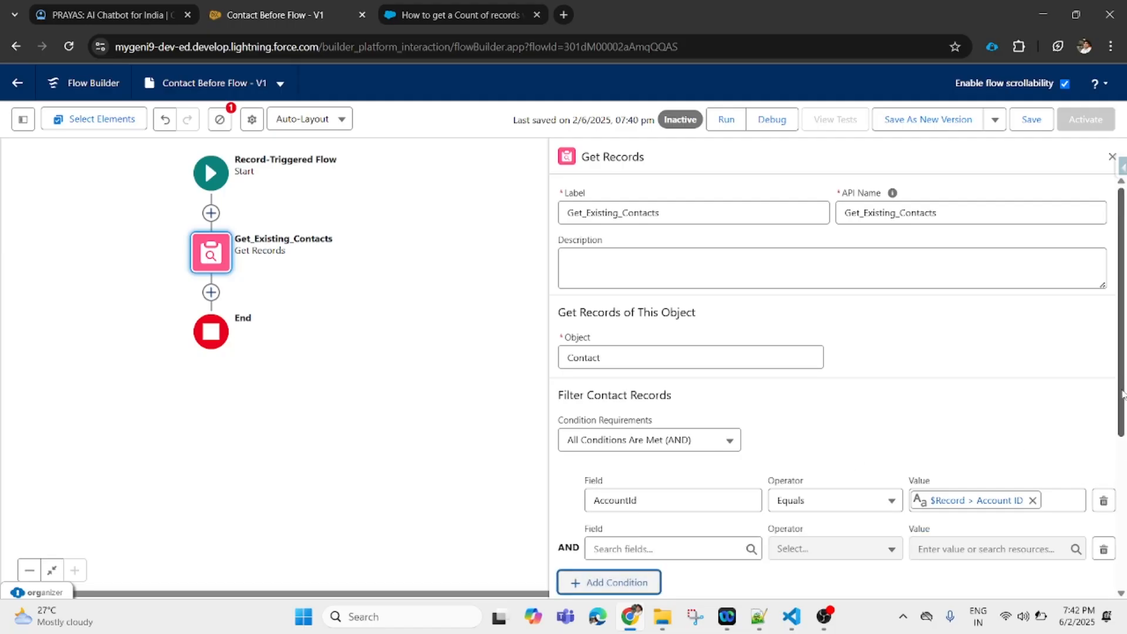
pyautogui.scroll(-3, 645, 450)
pyautogui.click(635, 366)
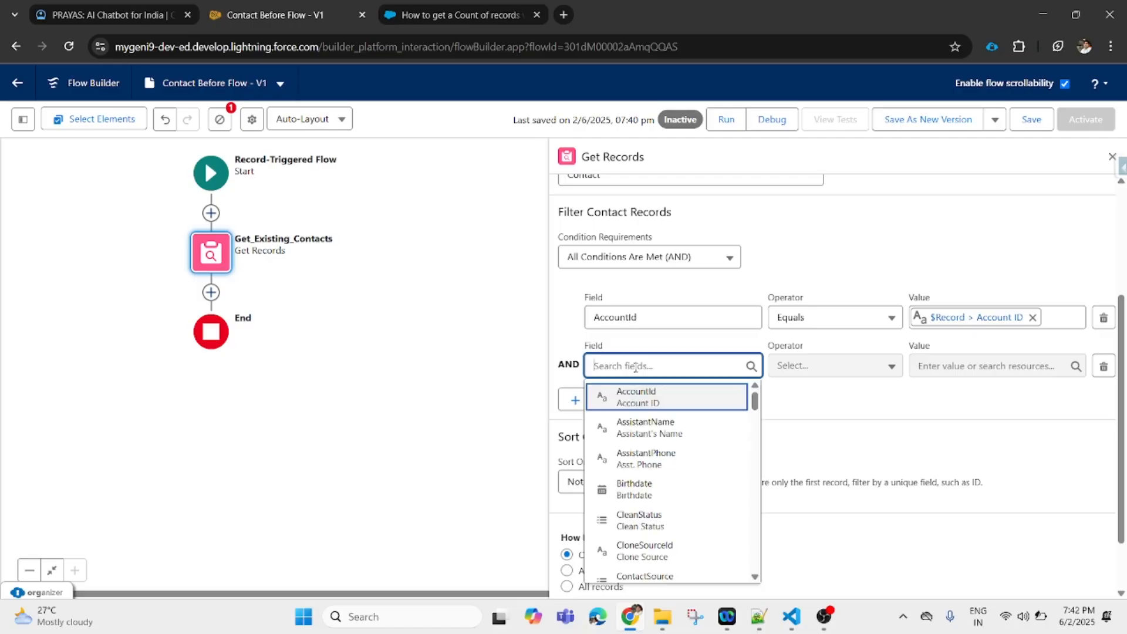
pyautogui.write('Id')
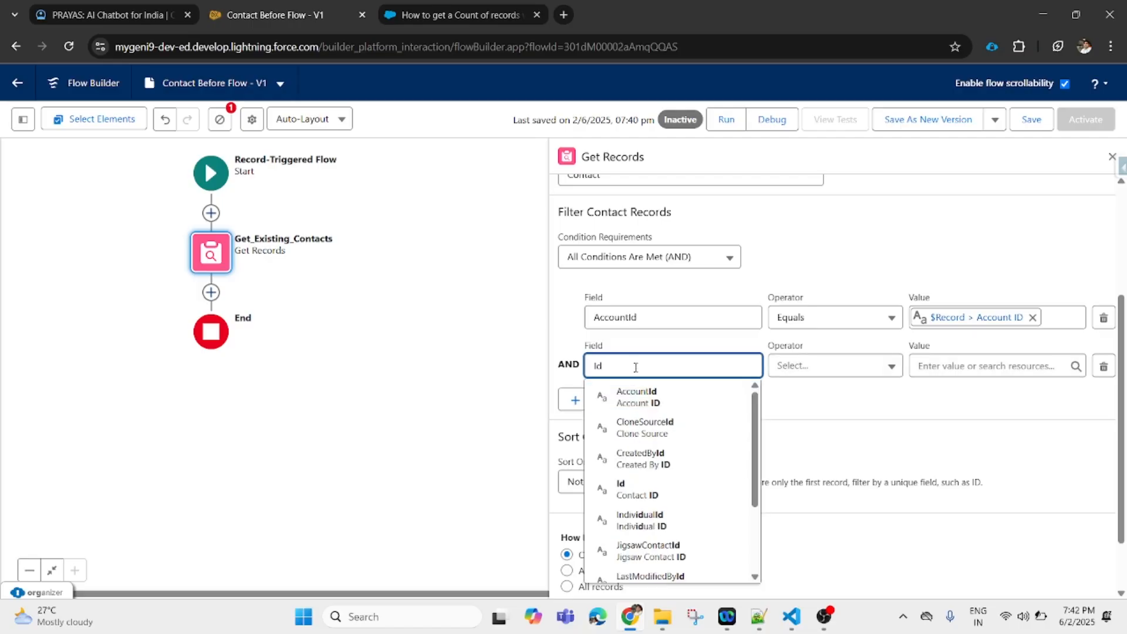
pyautogui.click(660, 492)
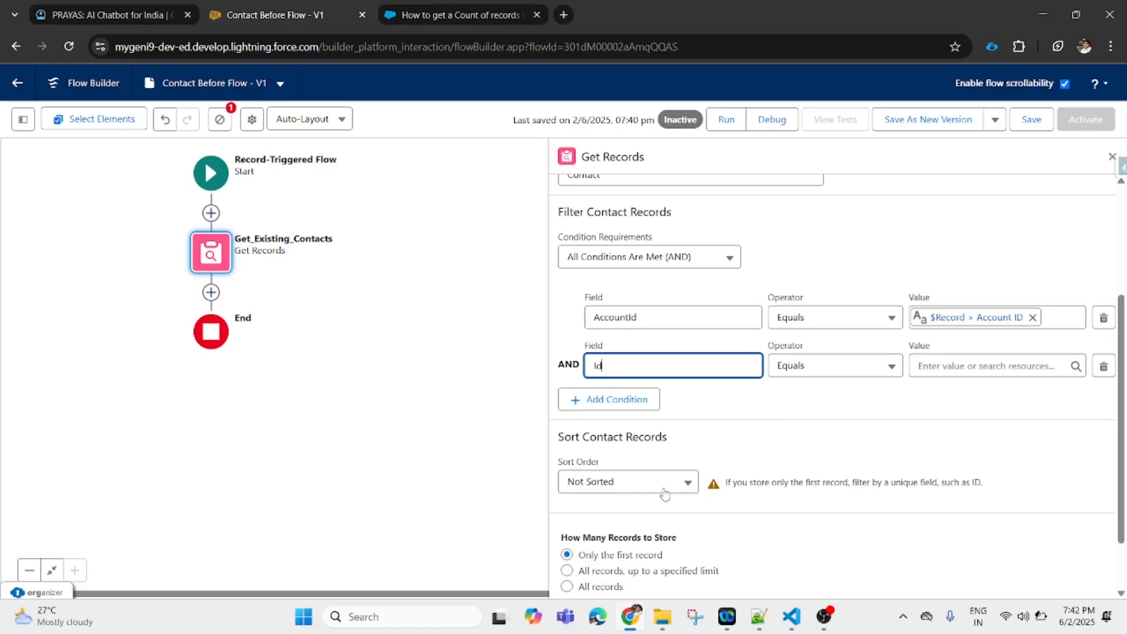
pyautogui.click(834, 370)
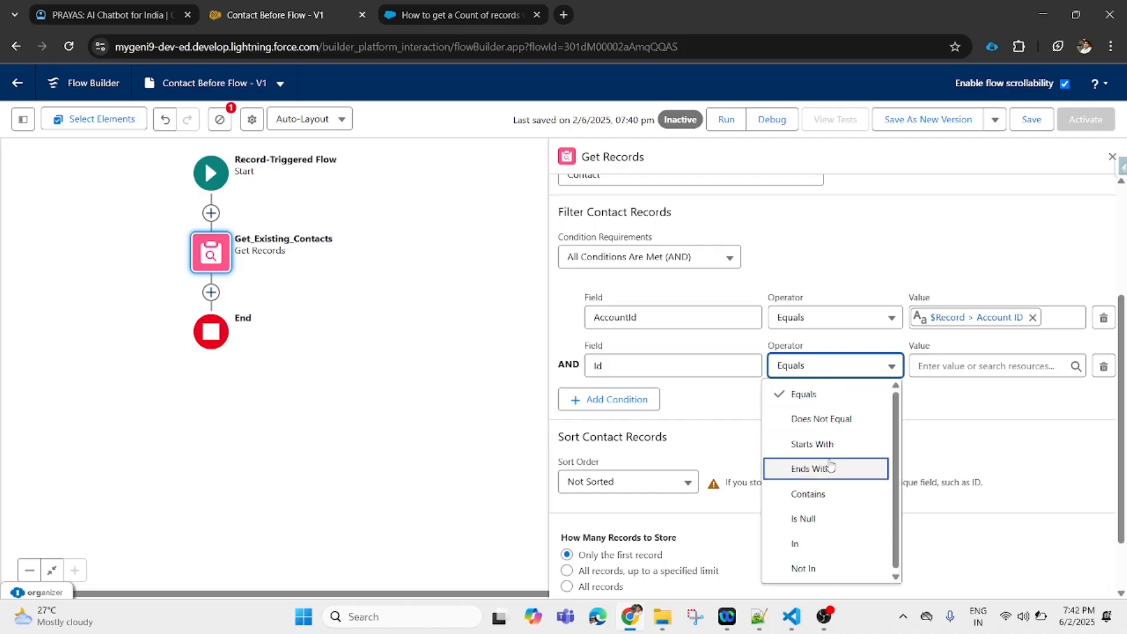
pyautogui.click(859, 431)
# - Set the second condition's value to the triggering record's Contact ID ($Record > Id)
pyautogui.click(992, 365)
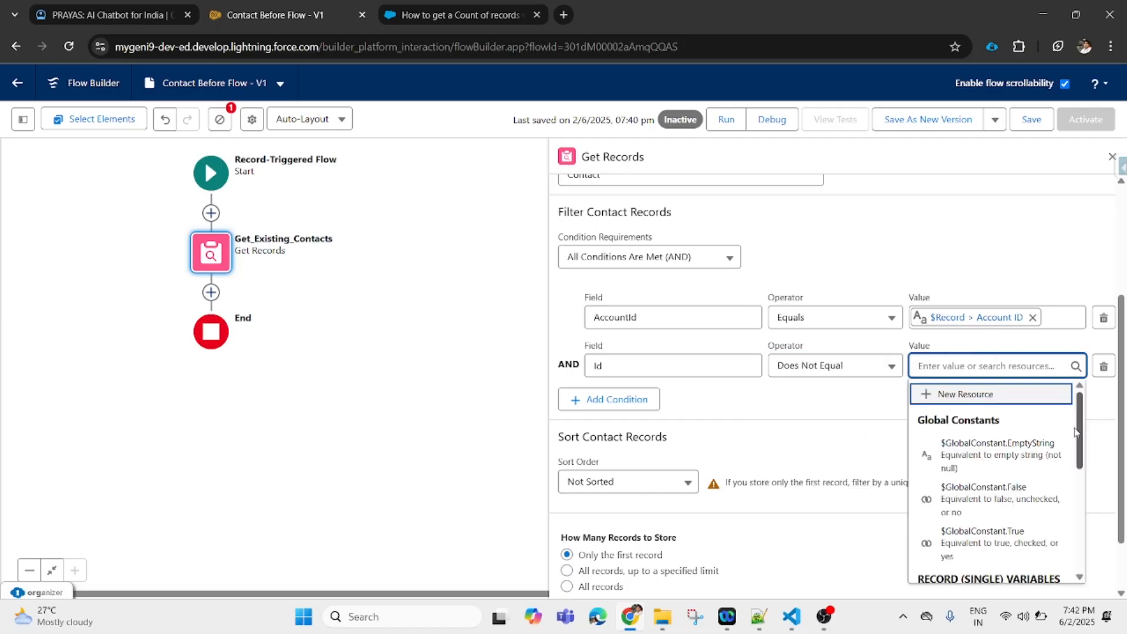
pyautogui.moveTo(1079, 434); pyautogui.dragTo(1095, 537)
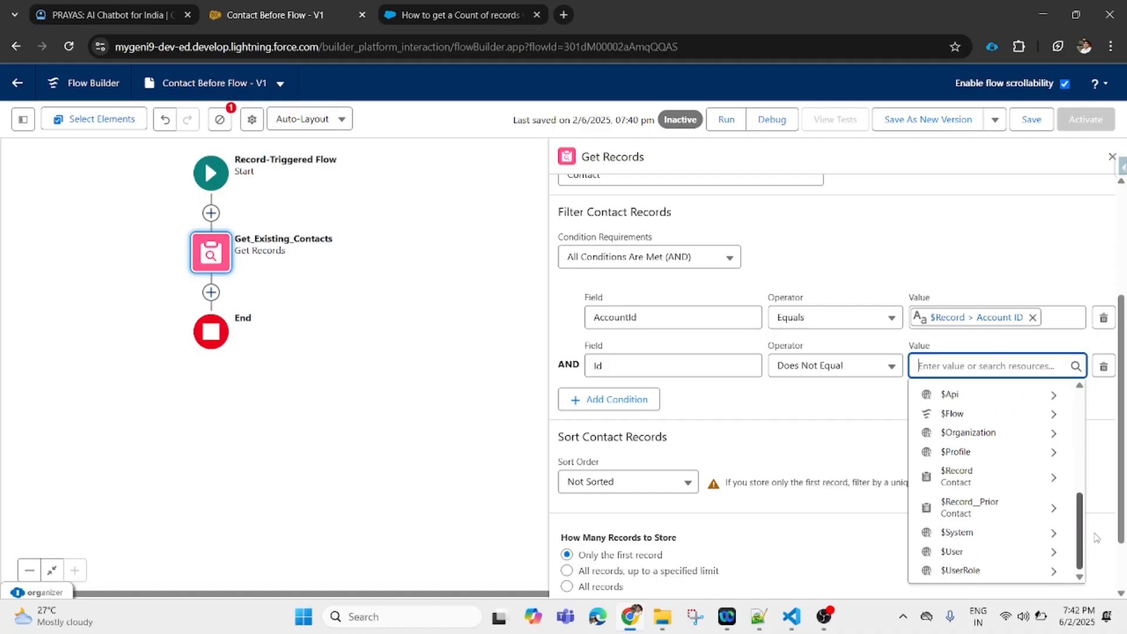
pyautogui.click(1011, 478)
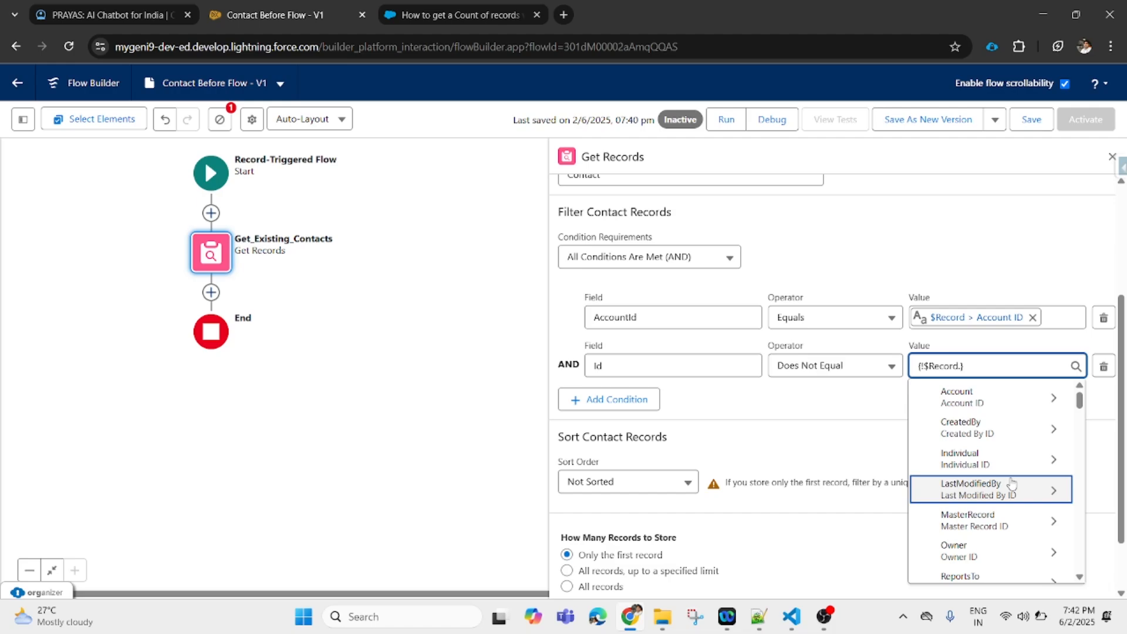
pyautogui.write('Id')
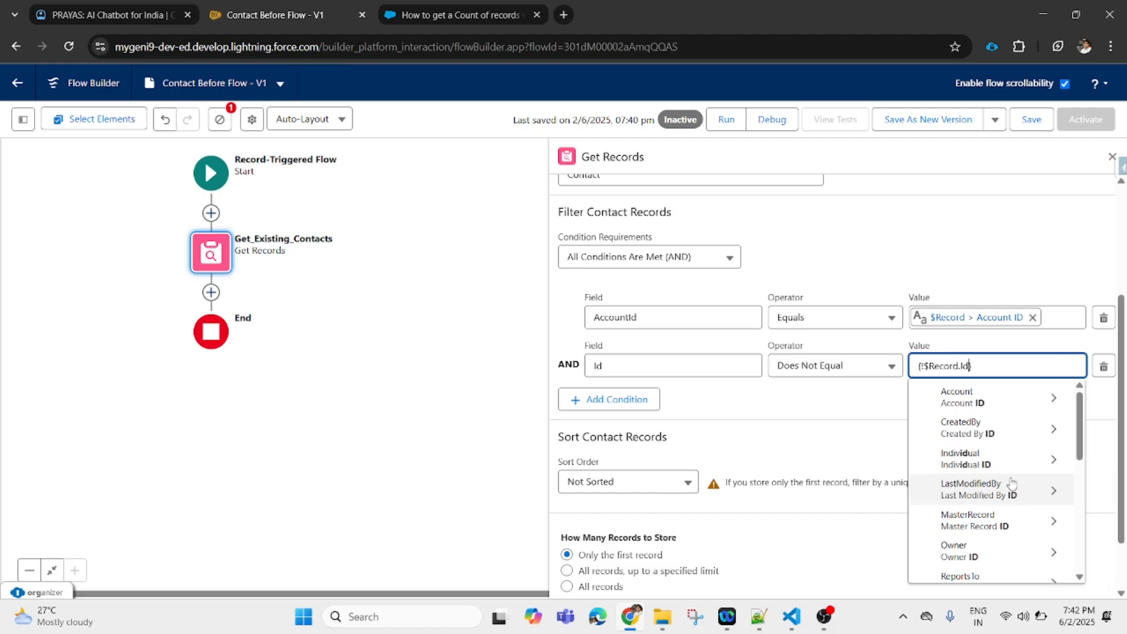
pyautogui.click(865, 426)
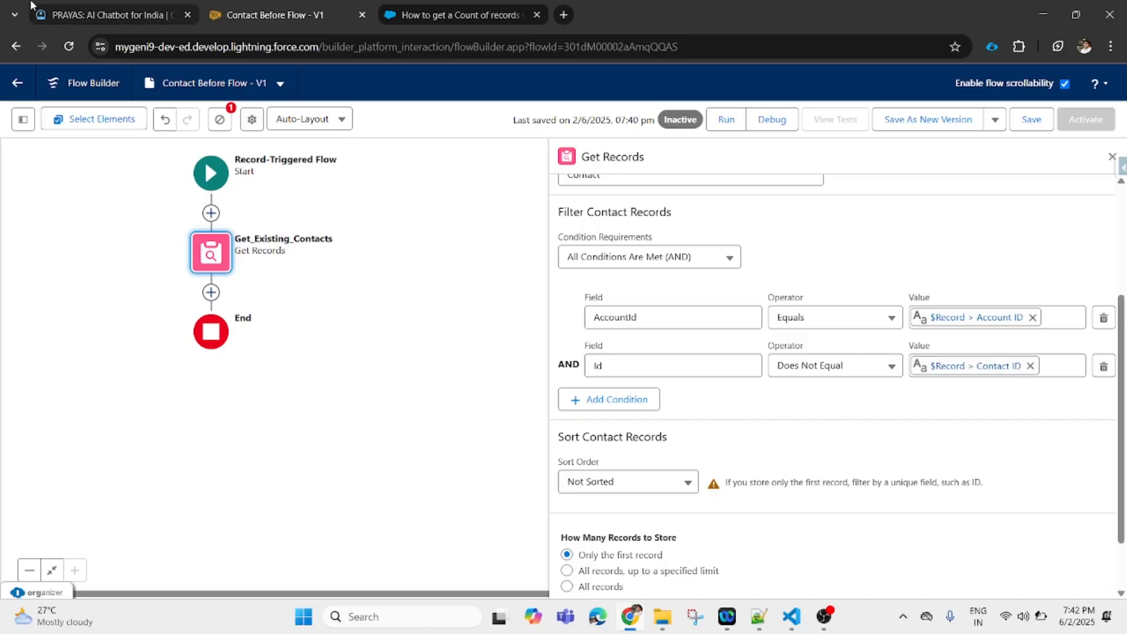
pyautogui.click(101, 18)
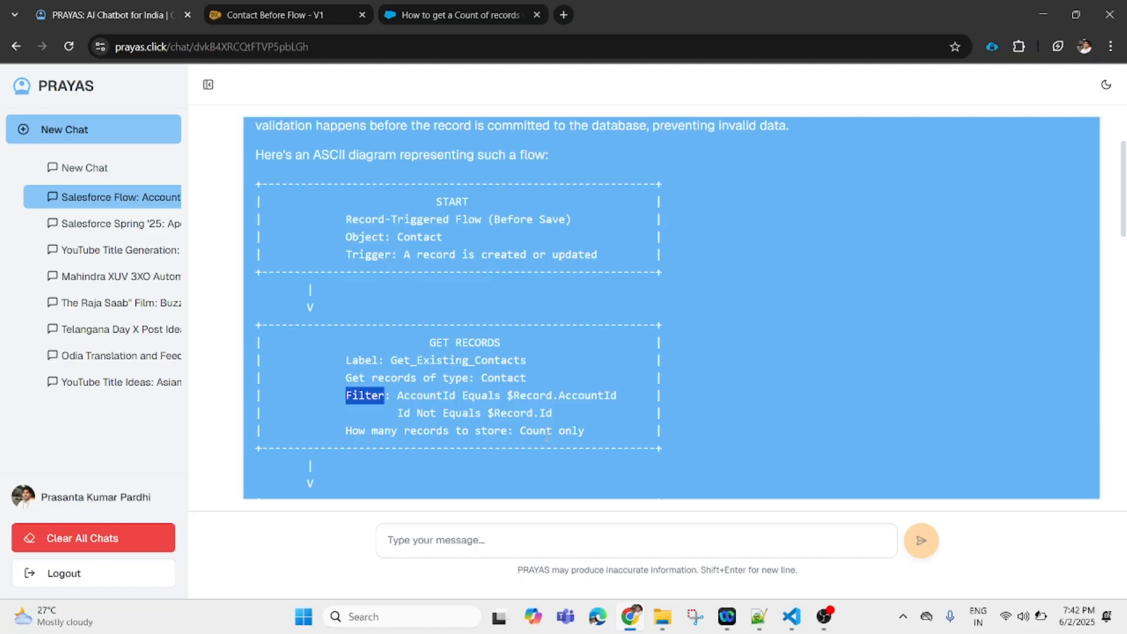
# - Make Get_Existing_Contacts store all matching Contact records, not just the first
pyautogui.click(279, 10)
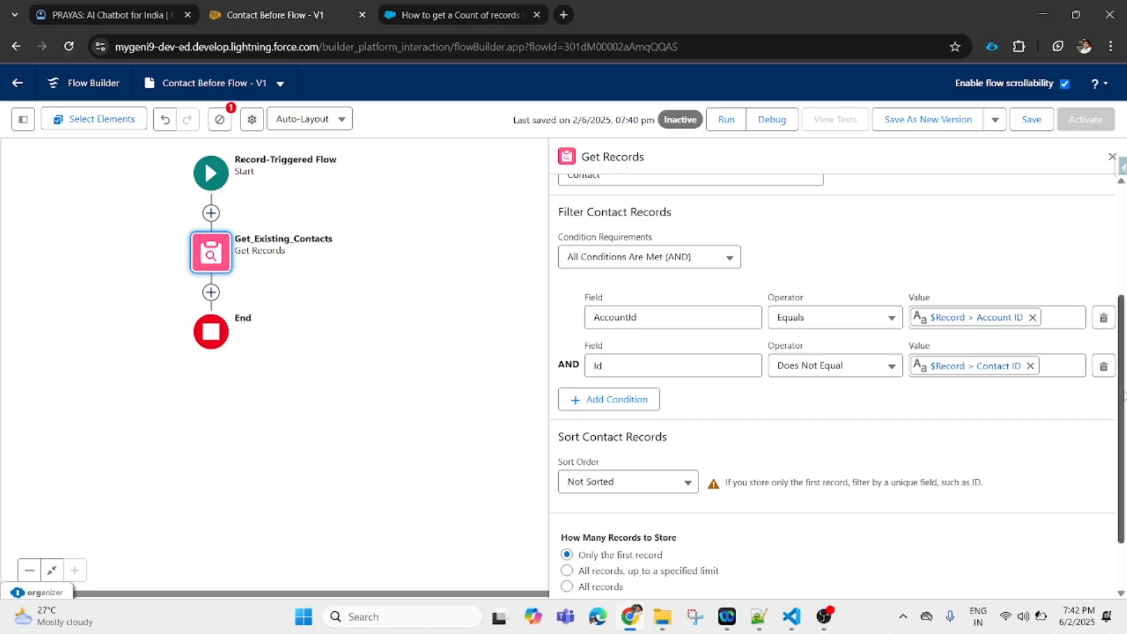
pyautogui.moveTo(1122, 404); pyautogui.dragTo(1124, 467)
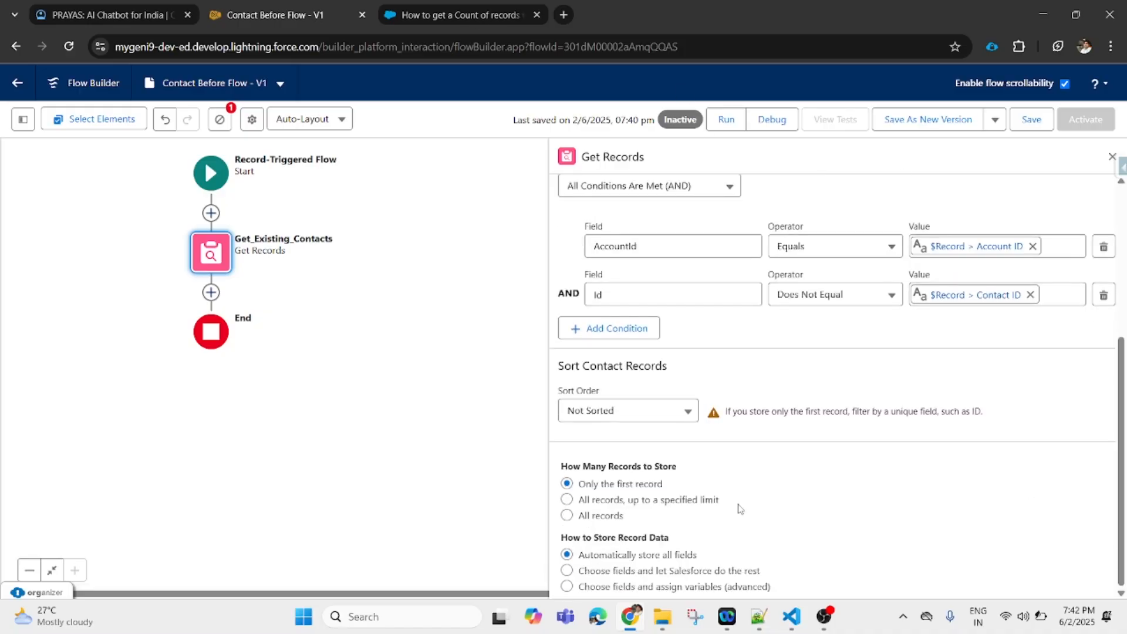
pyautogui.click(567, 516)
# - Save the flow and add an Assignment element after Get_Existing_Contacts
pyautogui.click(1030, 125)
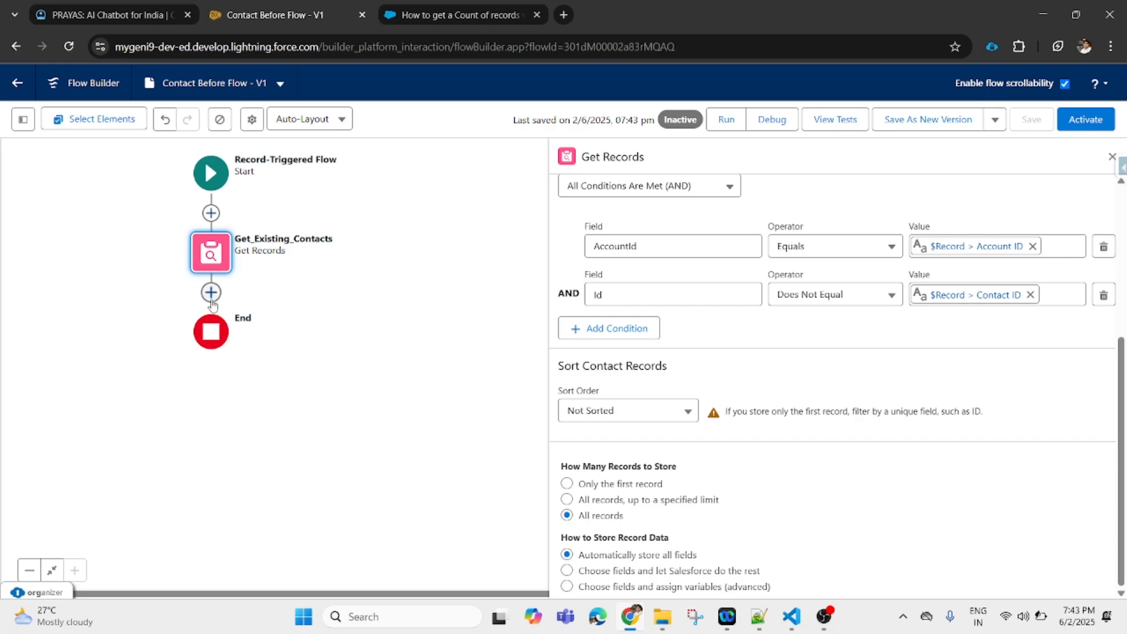
pyautogui.click(211, 293)
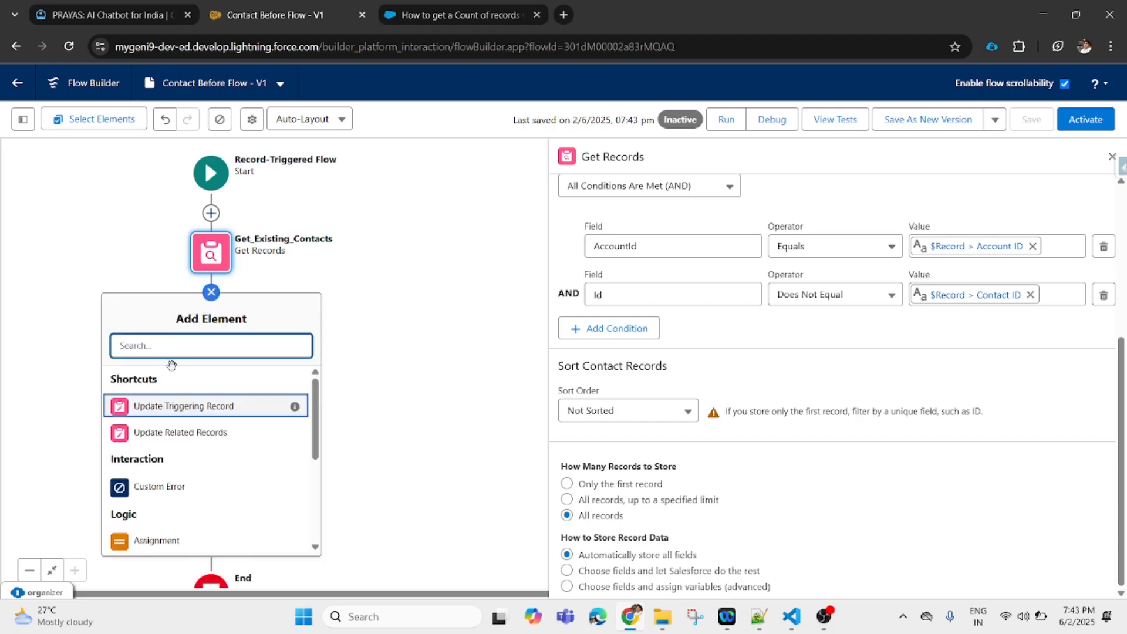
pyautogui.click(156, 540)
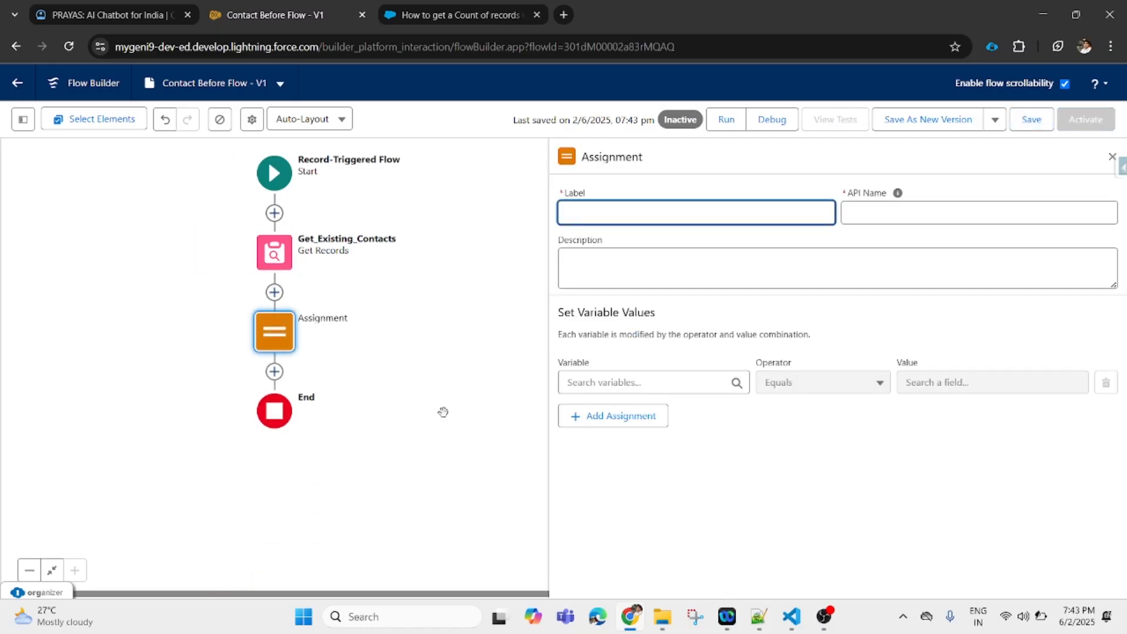
# - Label the Assignment 'Exiting Contacts Count', fixing the 'Cointact' typo, with API name Exiting_Contacts_Count
pyautogui.write('Exiting Cointact Counts')
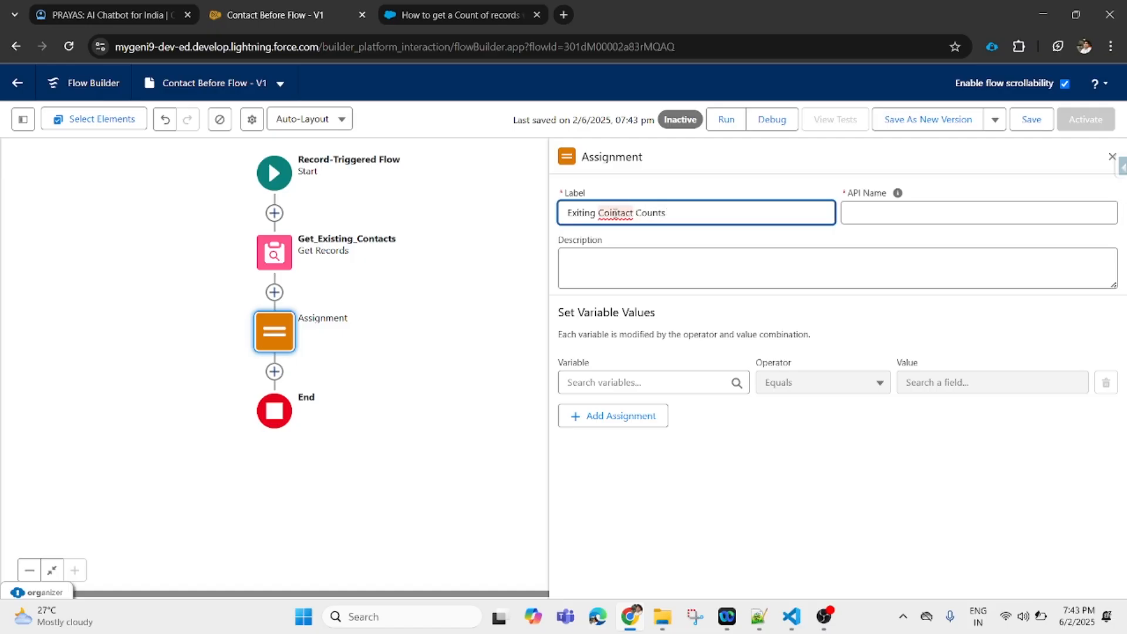
pyautogui.rightClick(613, 212)
pyautogui.press('Escape')
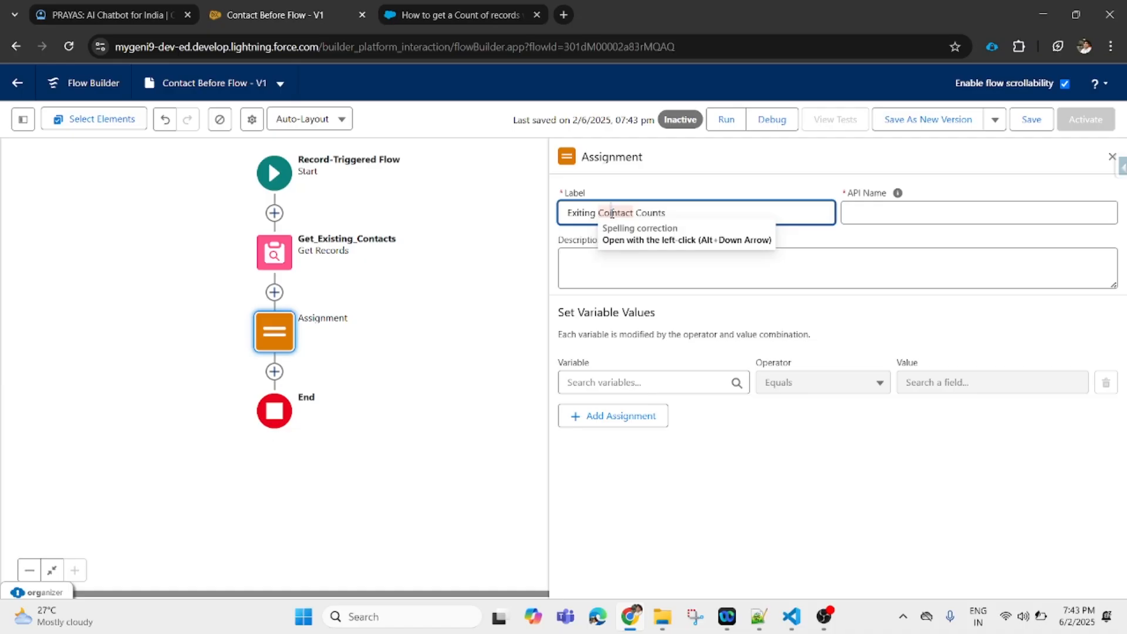
pyautogui.click(612, 213)
pyautogui.click(548, 257)
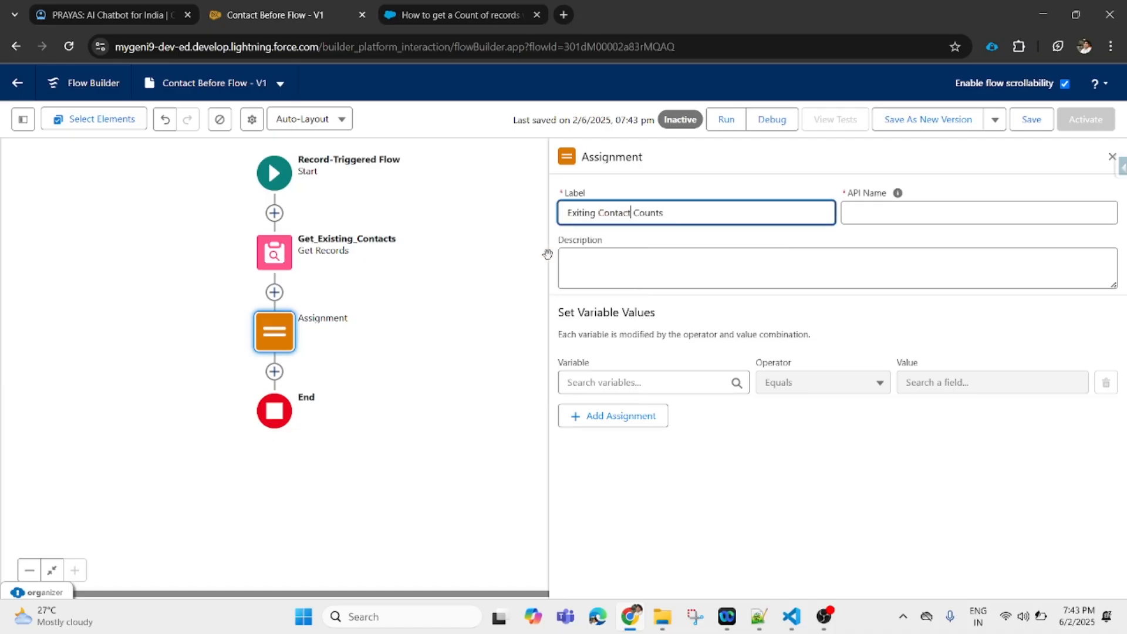
pyautogui.write('s')
pyautogui.click(689, 212)
pyautogui.click(878, 213)
pyautogui.click(643, 387)
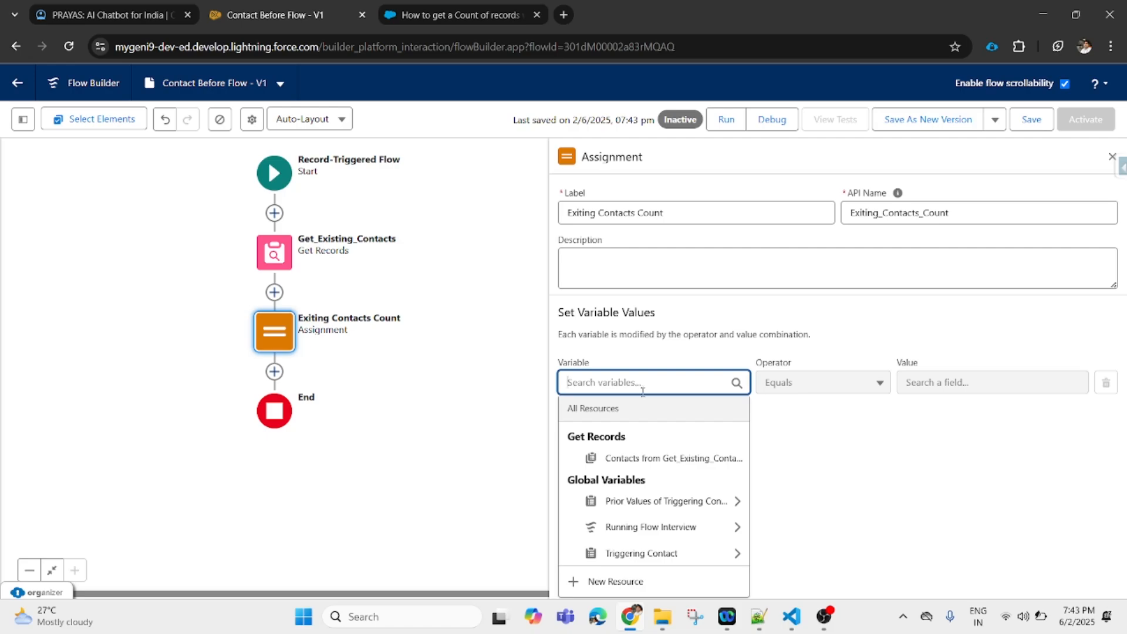
# - Start a new resource of type Variable with Number data type
pyautogui.click(616, 581)
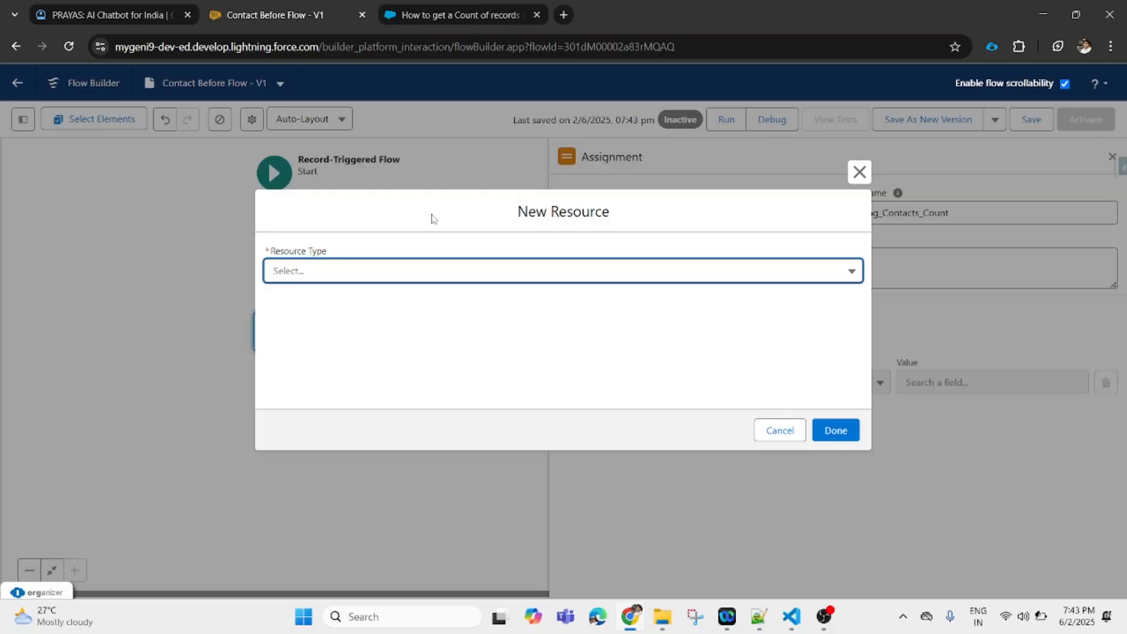
pyautogui.click(464, 277)
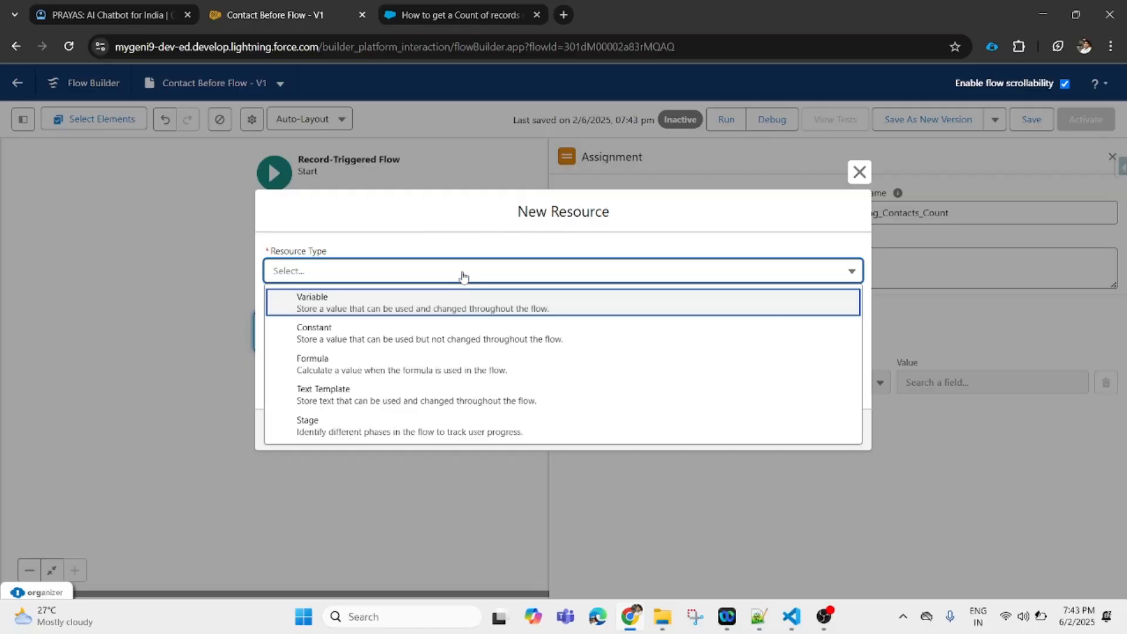
pyautogui.click(434, 314)
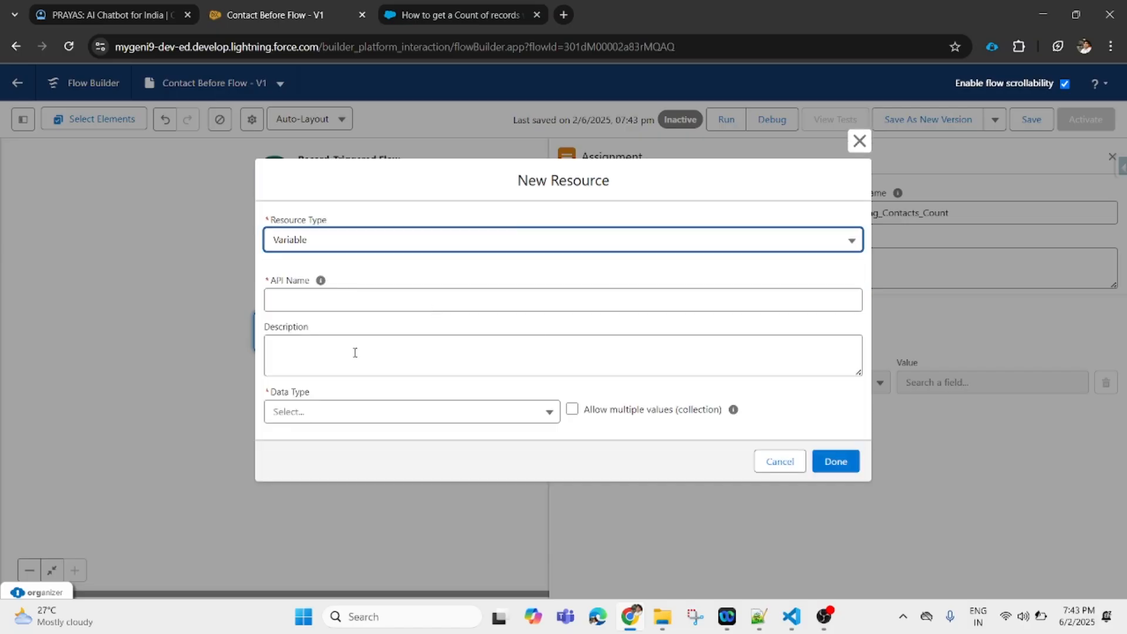
pyautogui.click(354, 415)
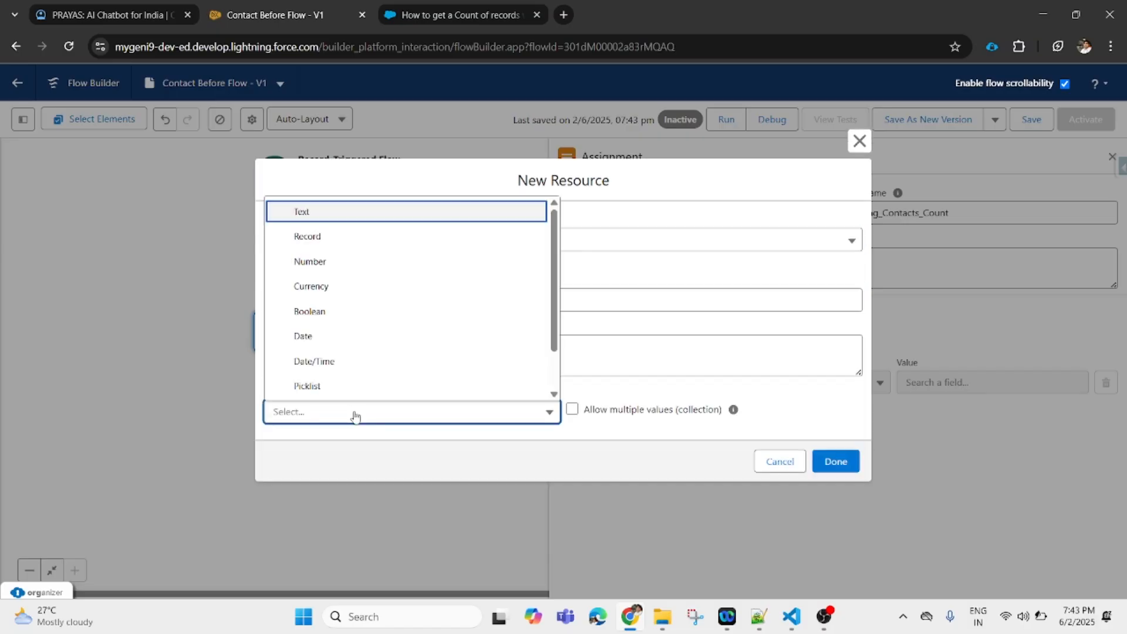
pyautogui.click(373, 263)
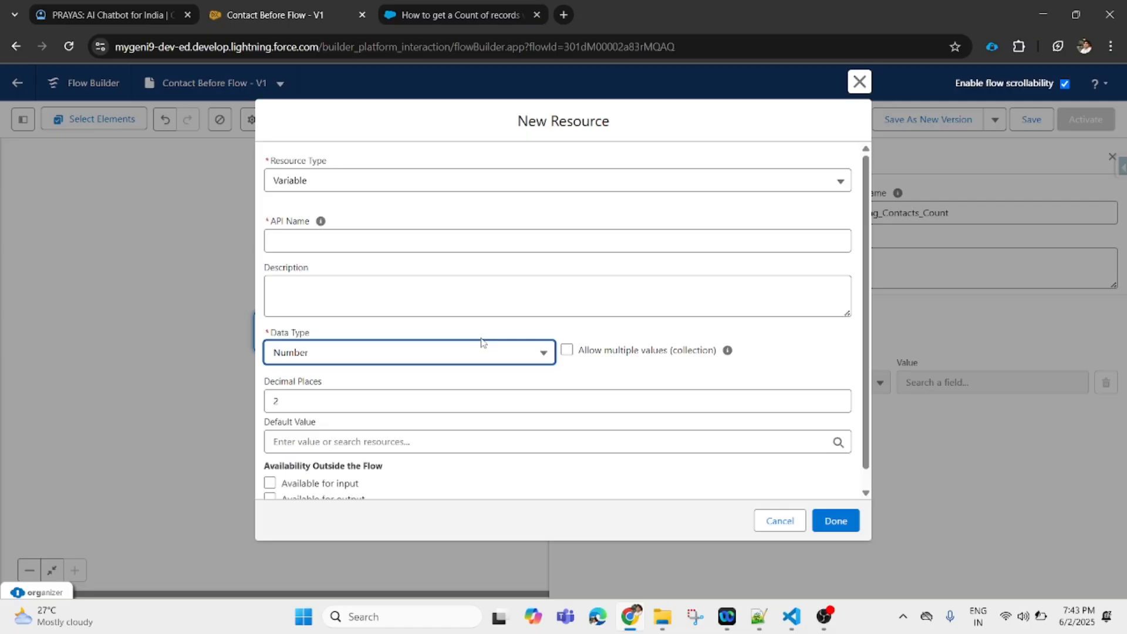
# - Name the variable Contact_Count, default value 0, and use it in the assignment
pyautogui.click(372, 240)
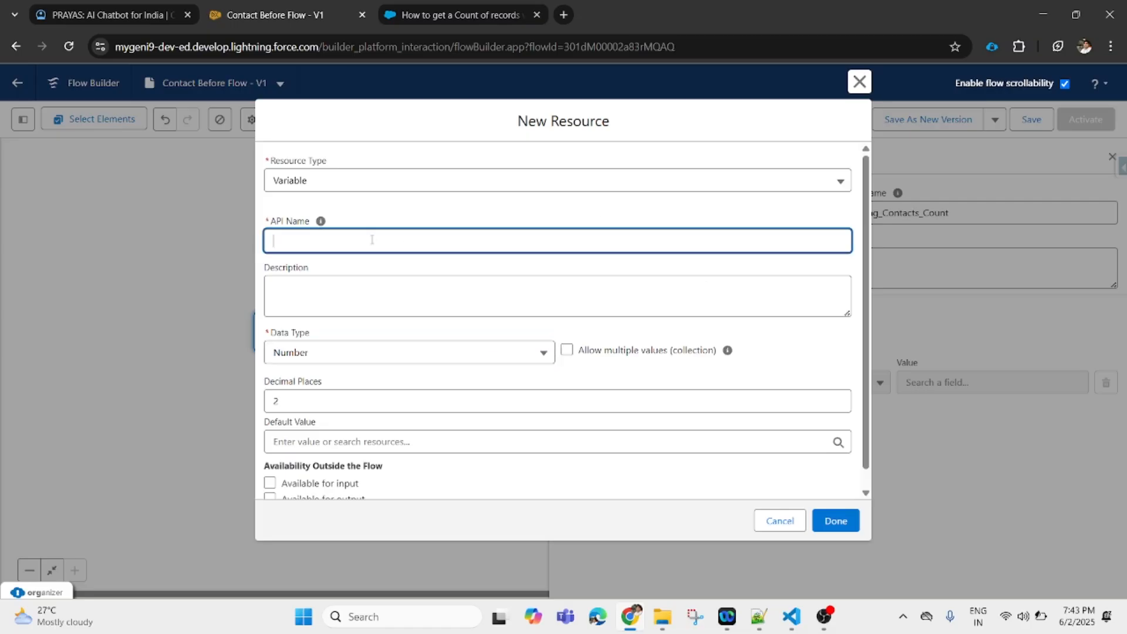
pyautogui.write('Coun')
pyautogui.press('BackSpace')
pyautogui.write('ontact_Count')
pyautogui.click(795, 367)
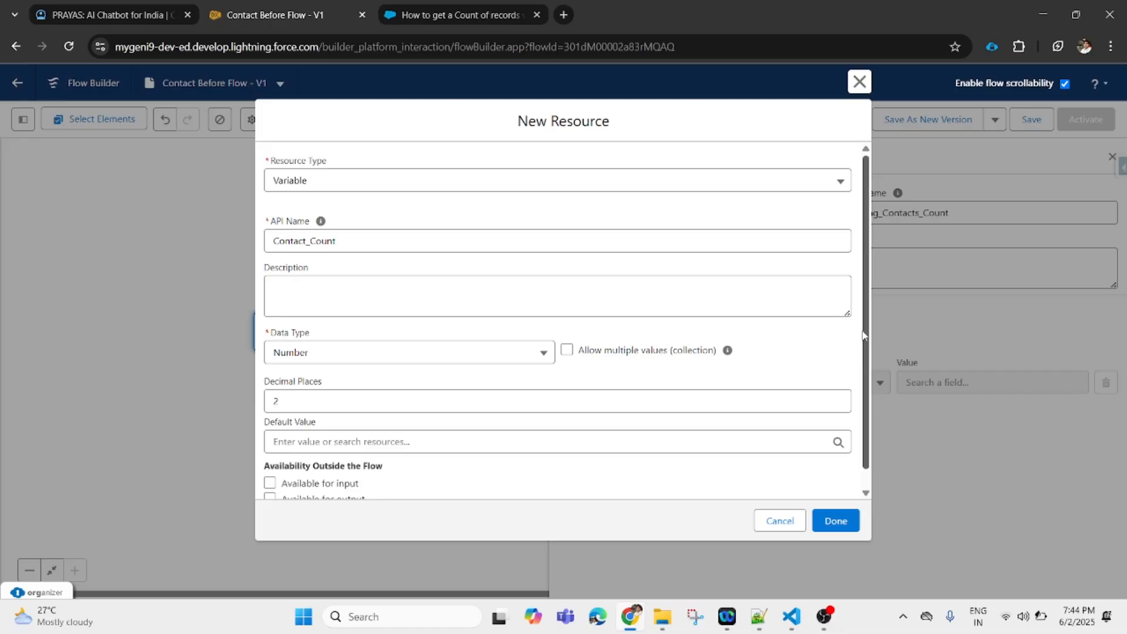
pyautogui.scroll(-1, 867, 358)
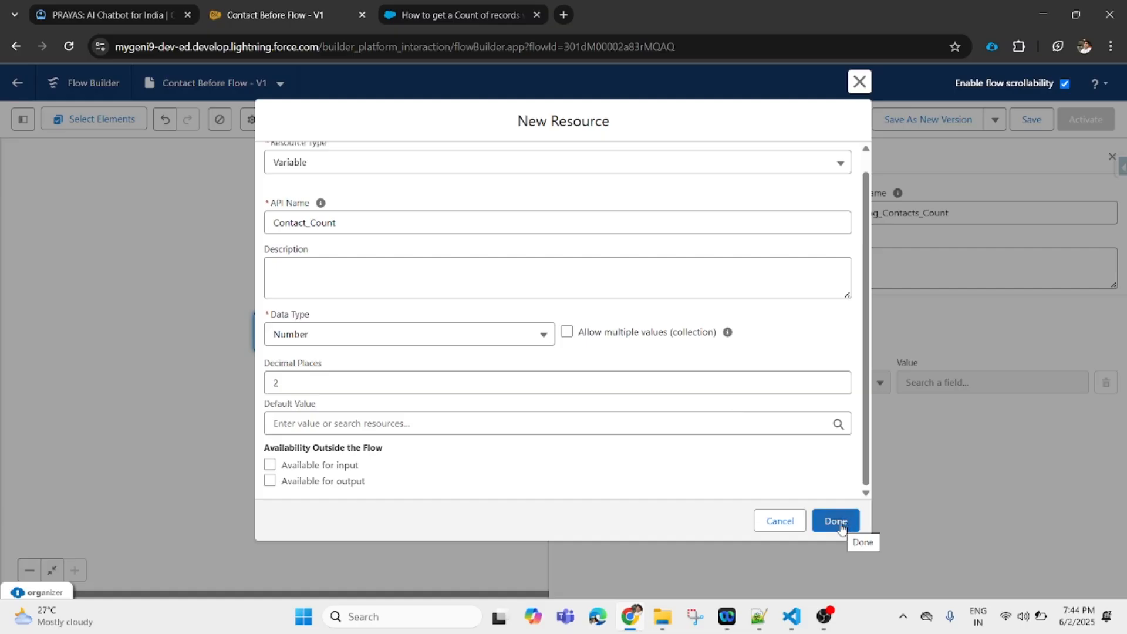
pyautogui.click(341, 424)
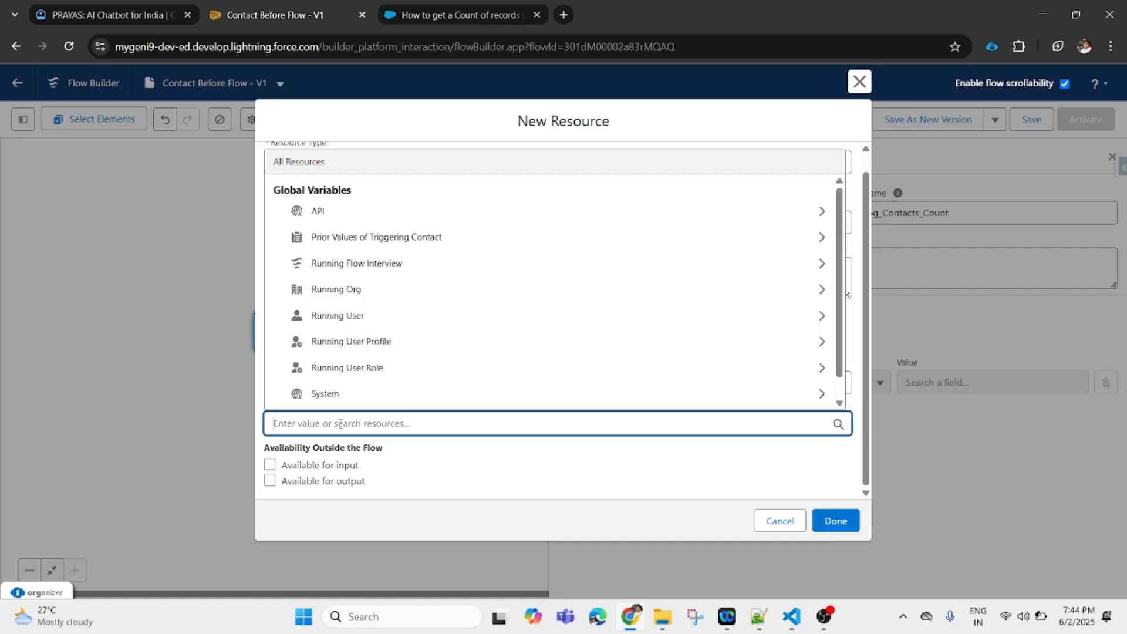
pyautogui.write('0')
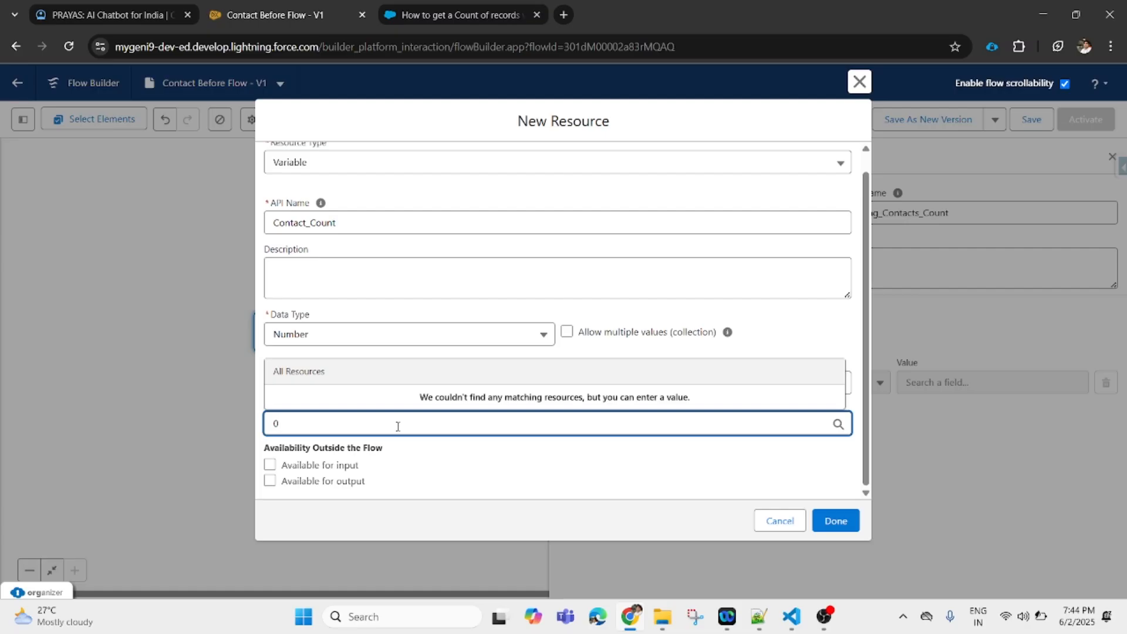
pyautogui.click(511, 463)
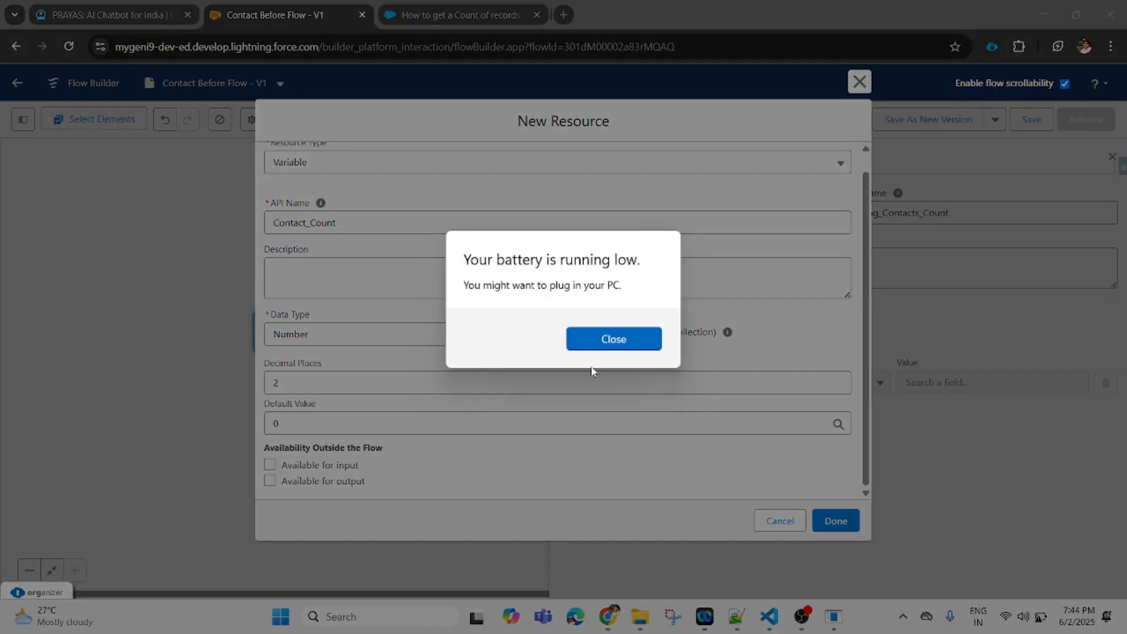
pyautogui.click(619, 340)
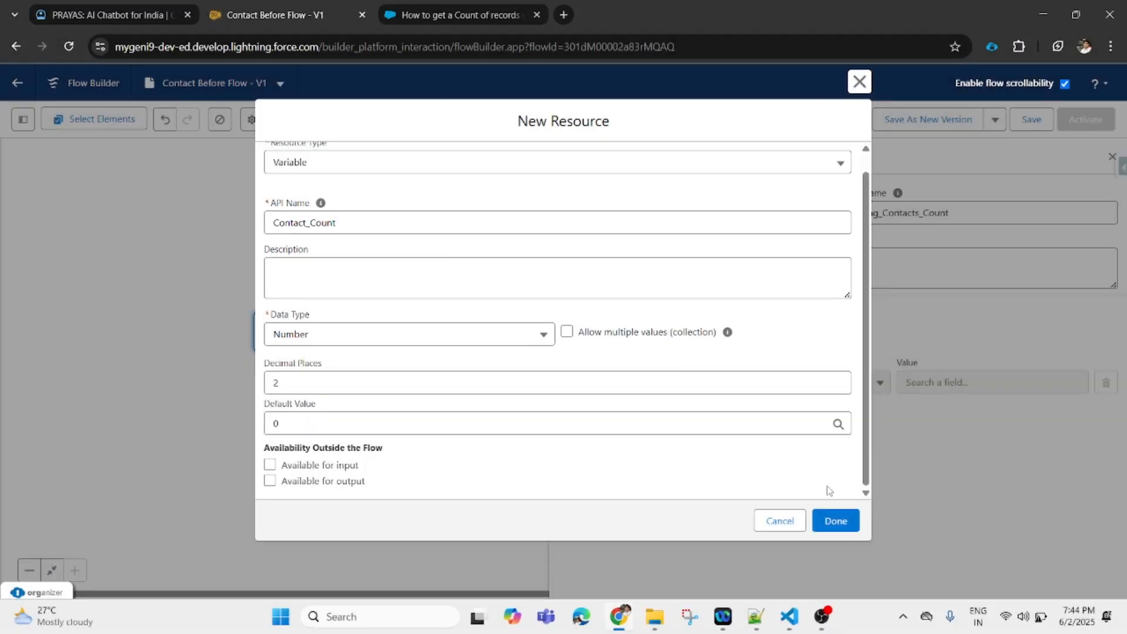
pyautogui.click(835, 521)
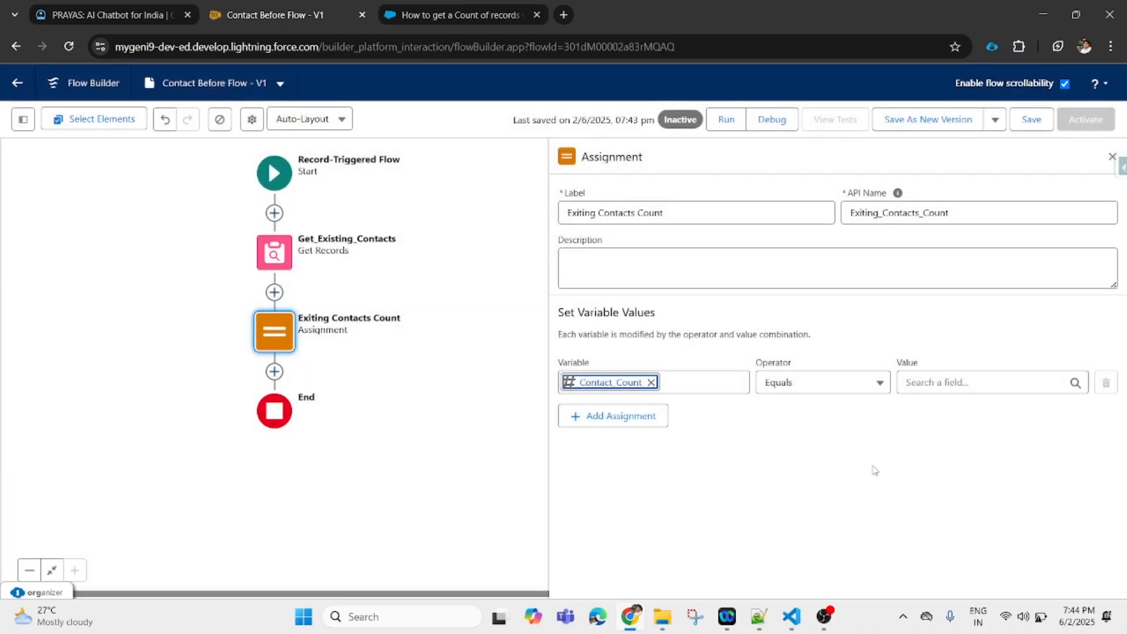
# - Make the assignment set Contact_Count to Equals Count of Get_Existing_Contacts
pyautogui.click(873, 390)
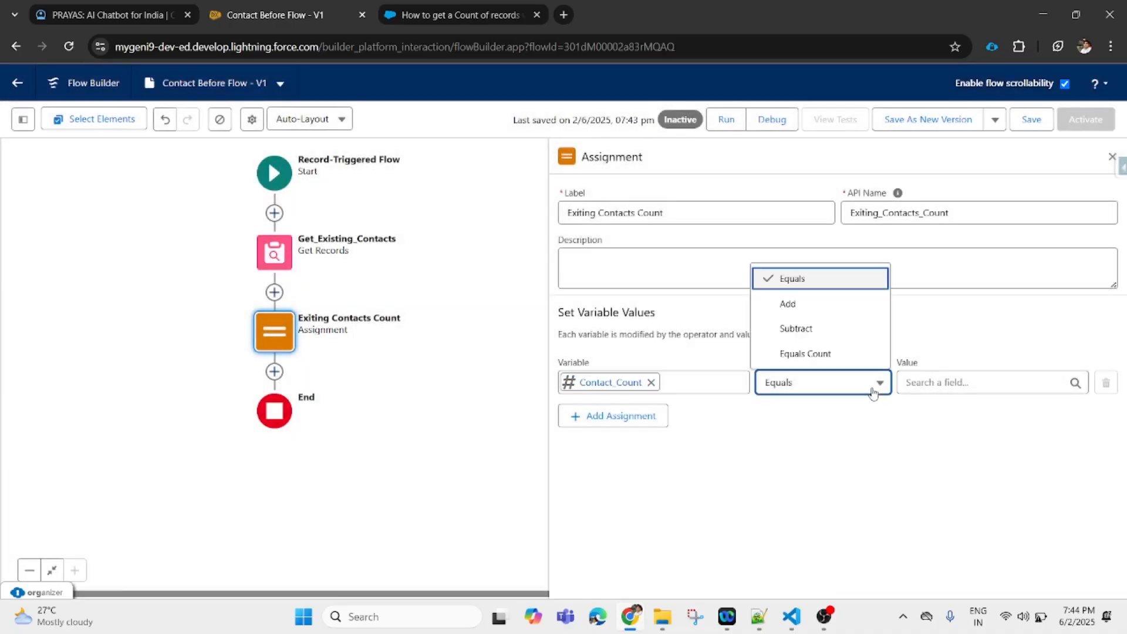
pyautogui.click(803, 354)
pyautogui.click(968, 387)
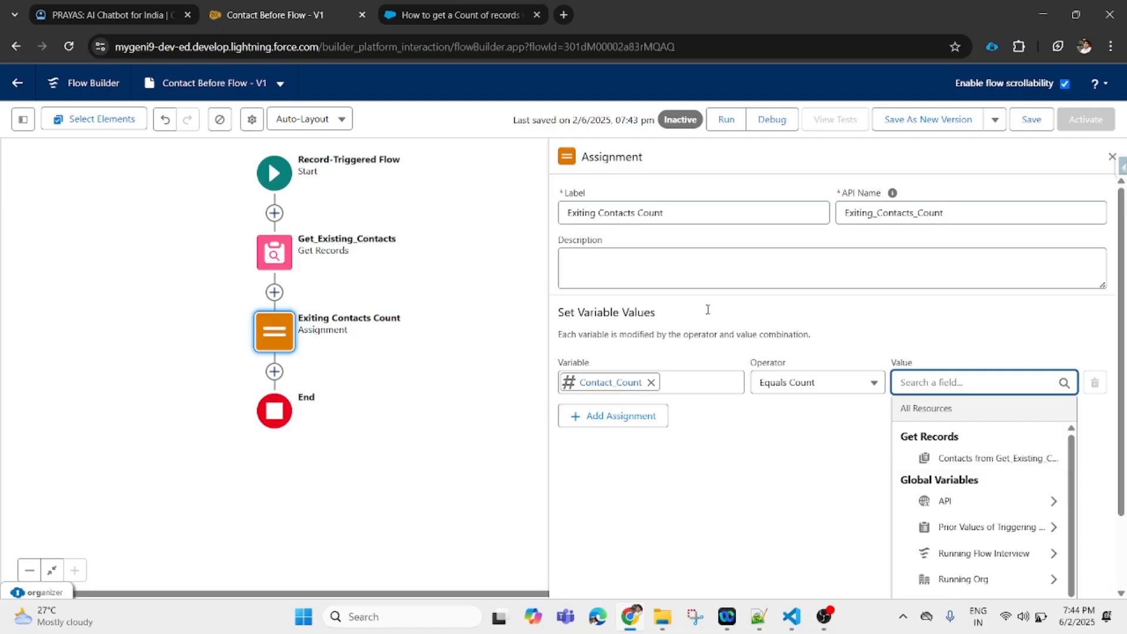
pyautogui.click(998, 459)
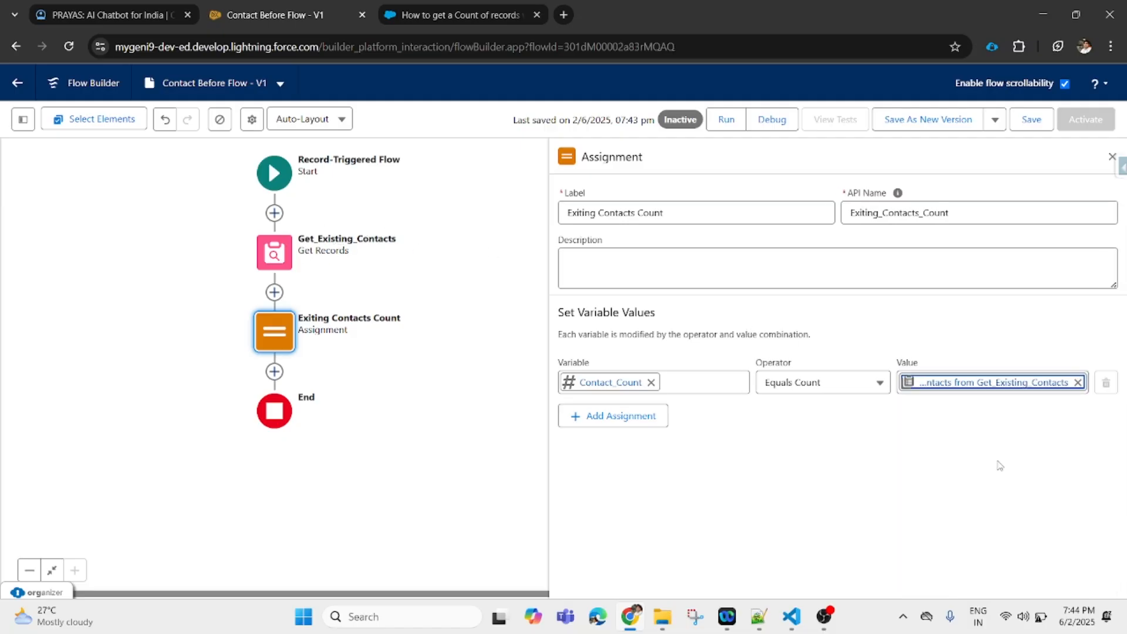
# - Save the flow and add a Decision element after the assignment
pyautogui.click(1031, 122)
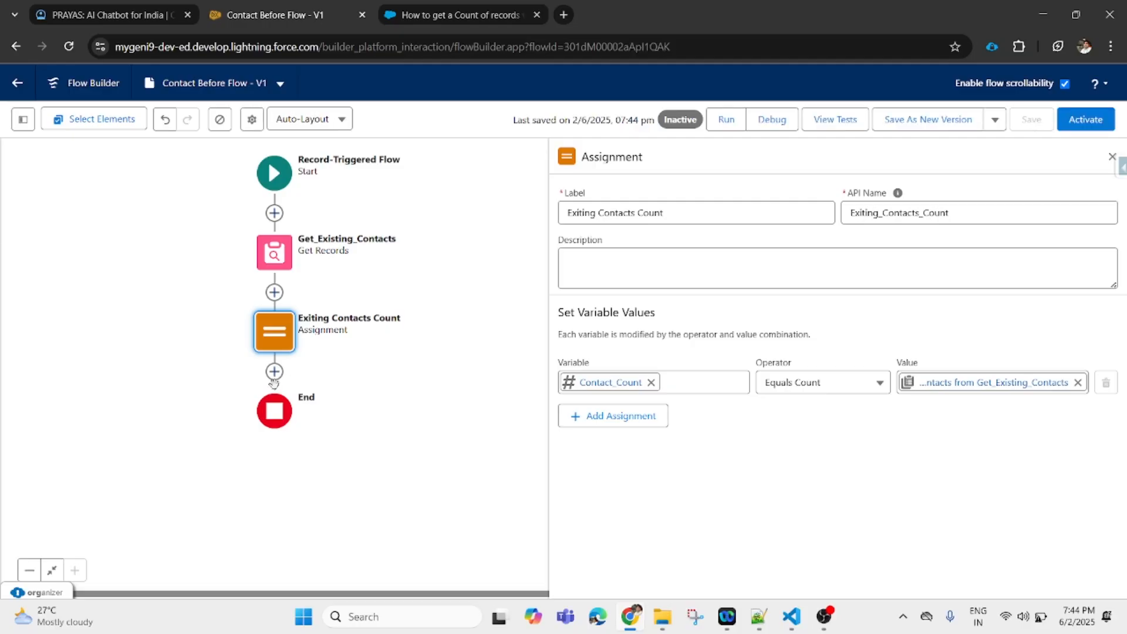
pyautogui.click(274, 372)
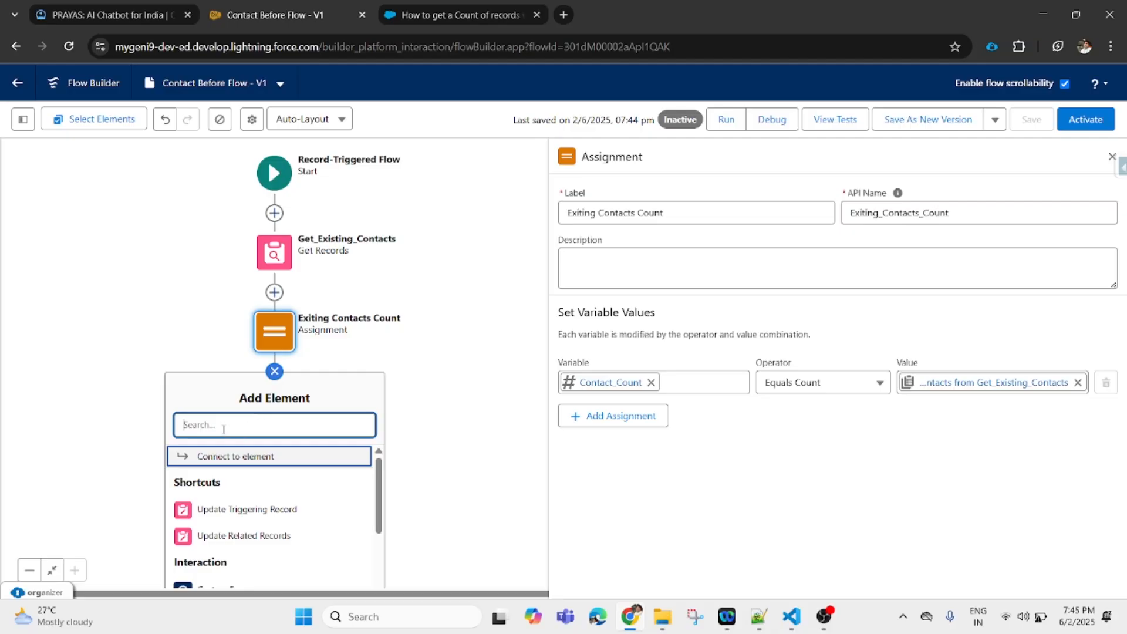
pyautogui.write('De')
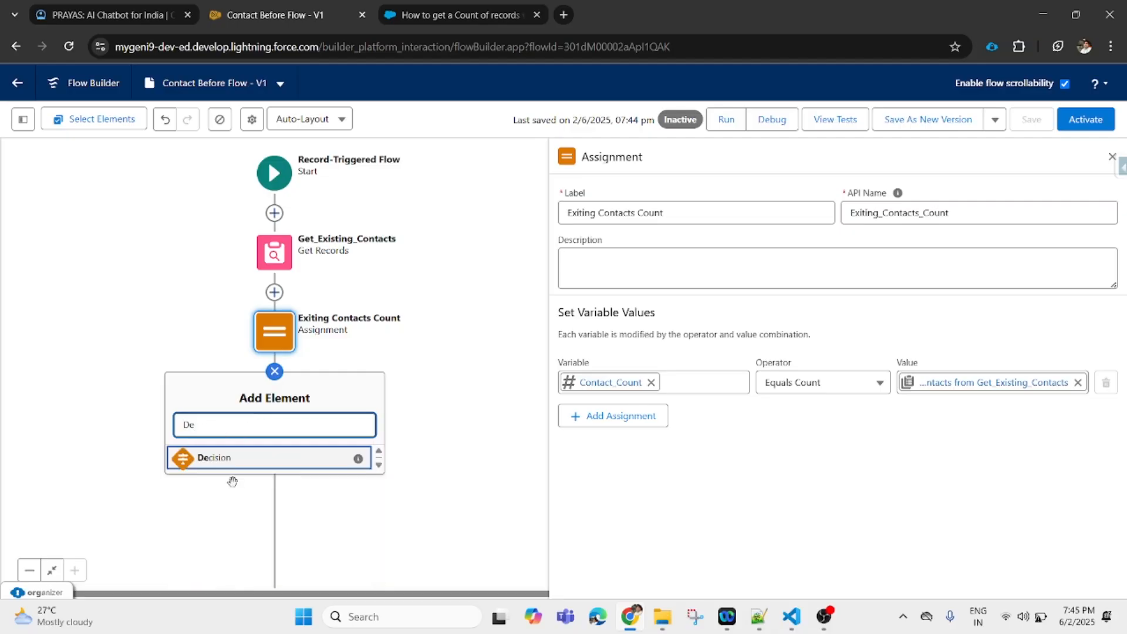
pyautogui.click(234, 468)
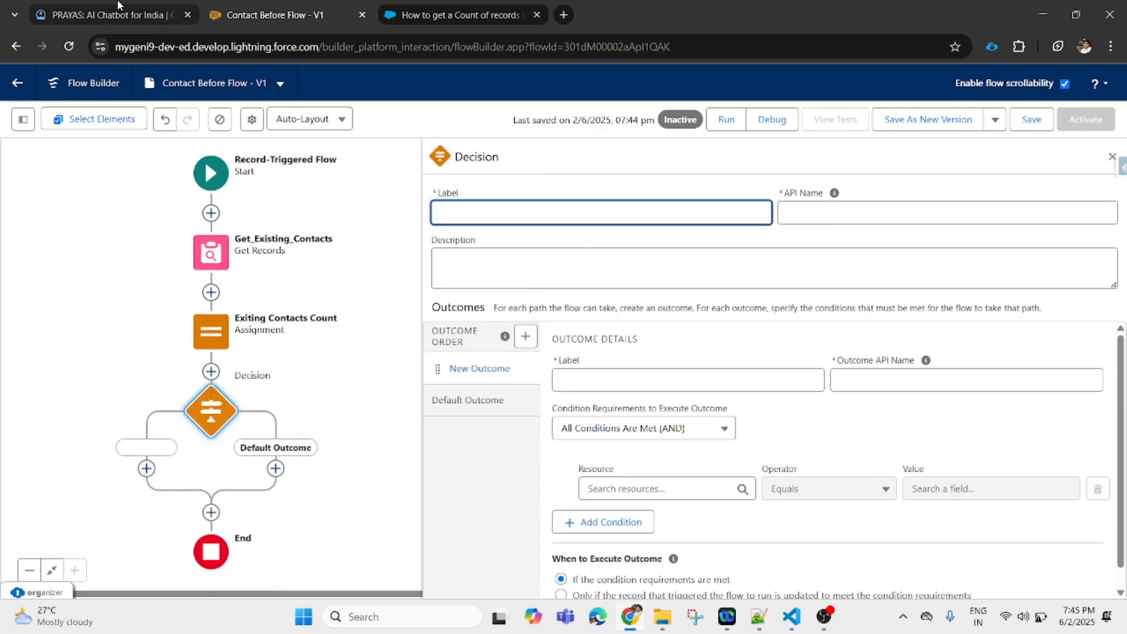
pyautogui.click(98, 18)
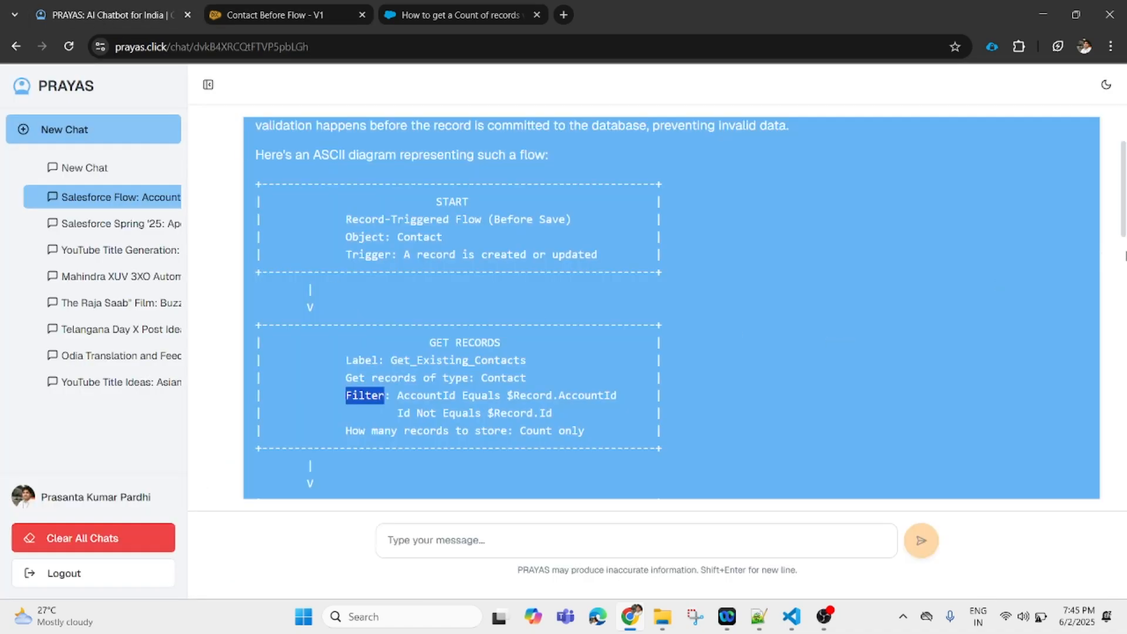
pyautogui.scroll(-4, 373, 305)
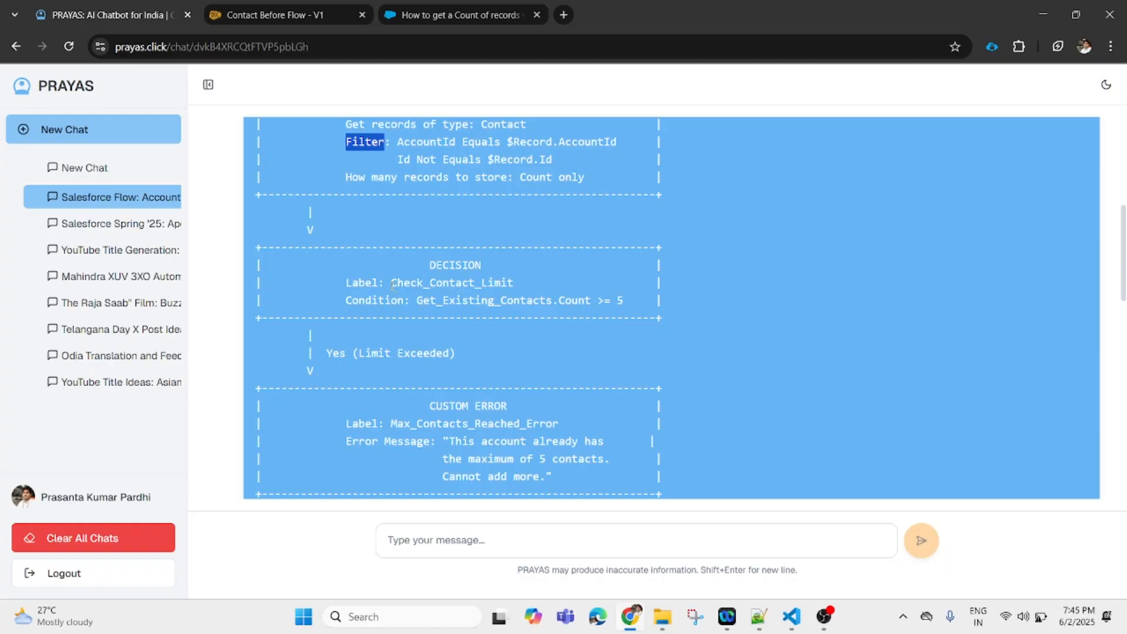
pyautogui.moveTo(391, 283); pyautogui.dragTo(515, 283)
pyautogui.hotkey('ctrl', 'c')
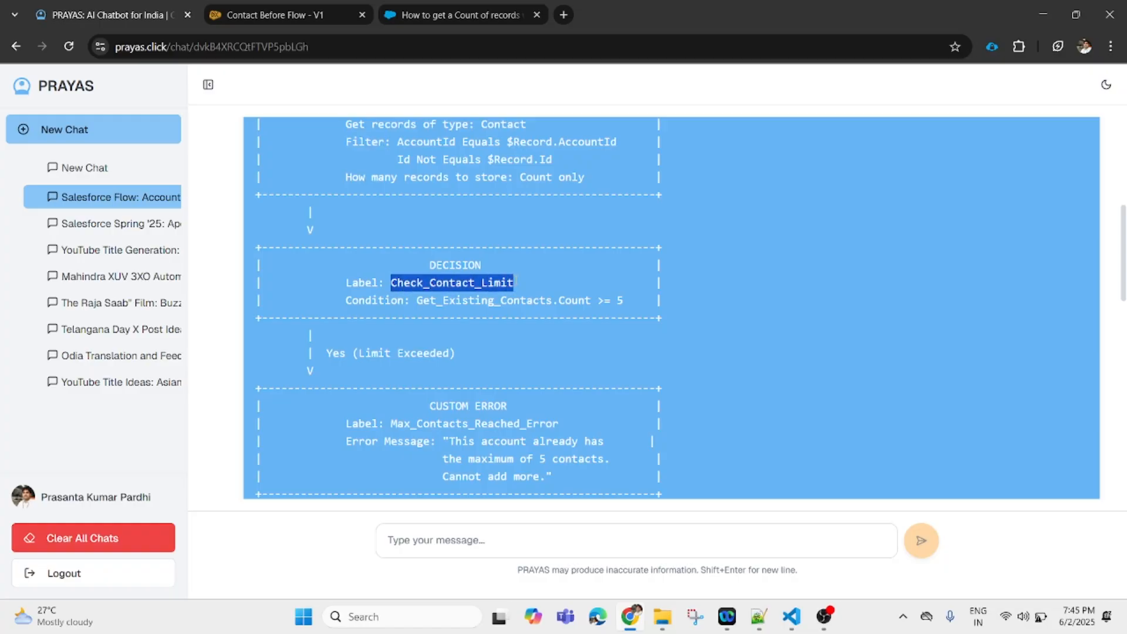
pyautogui.click(515, 12)
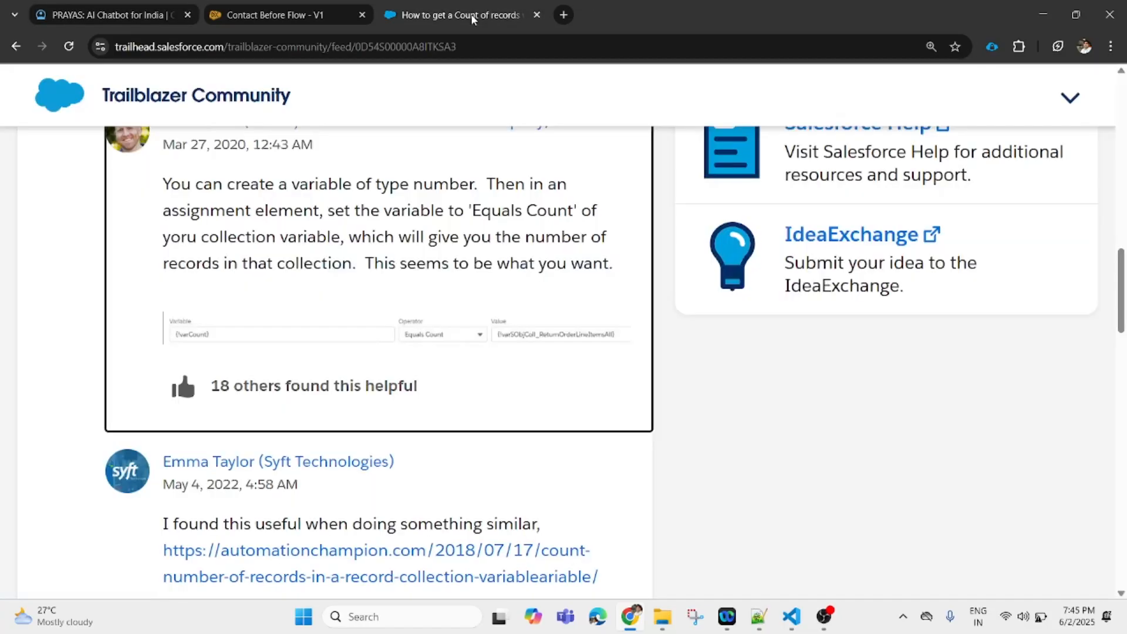
pyautogui.click(271, 15)
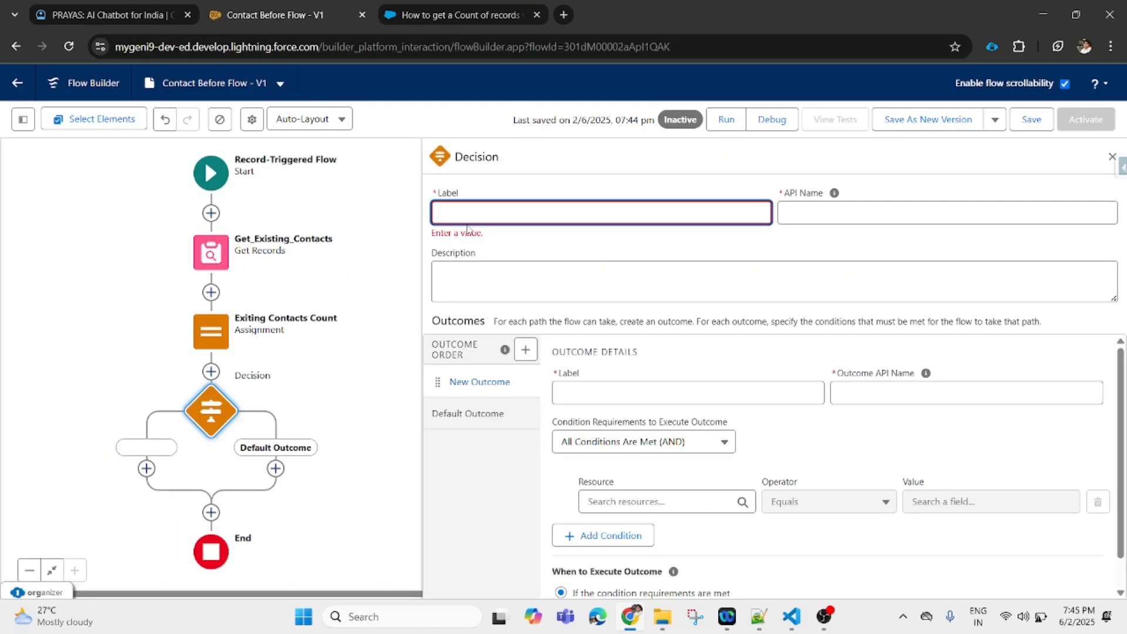
# - Label the decision Check_Contact_Limit and name its first outcome Invalid, with auto-filled API names
pyautogui.hotkey('ctrl', 'v')
pyautogui.click(840, 212)
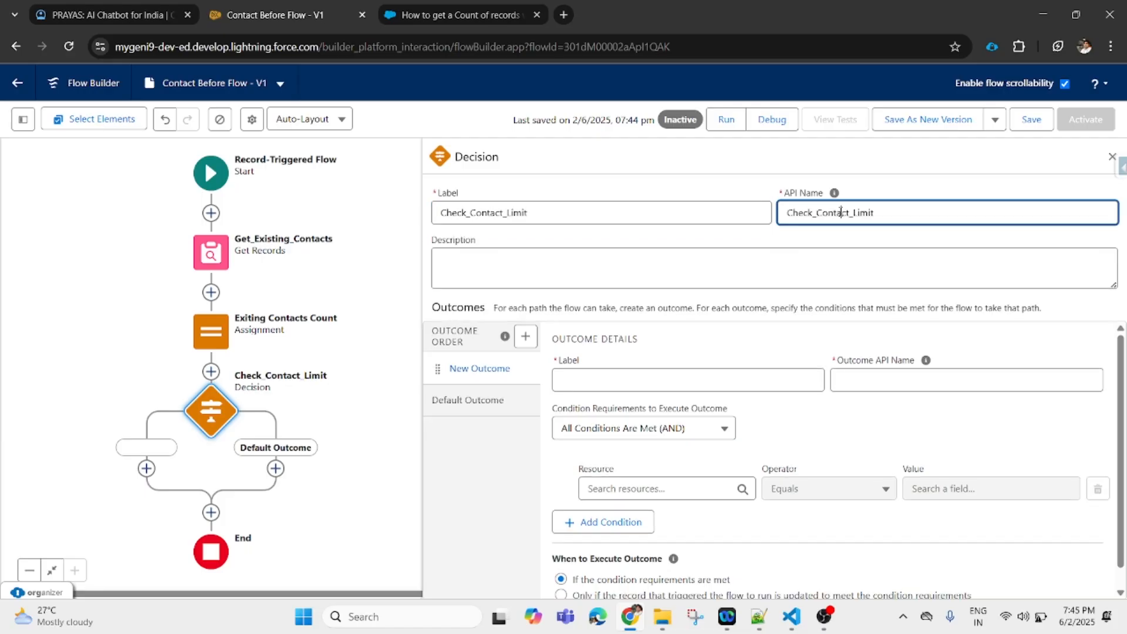
pyautogui.click(617, 378)
pyautogui.write('Invalid')
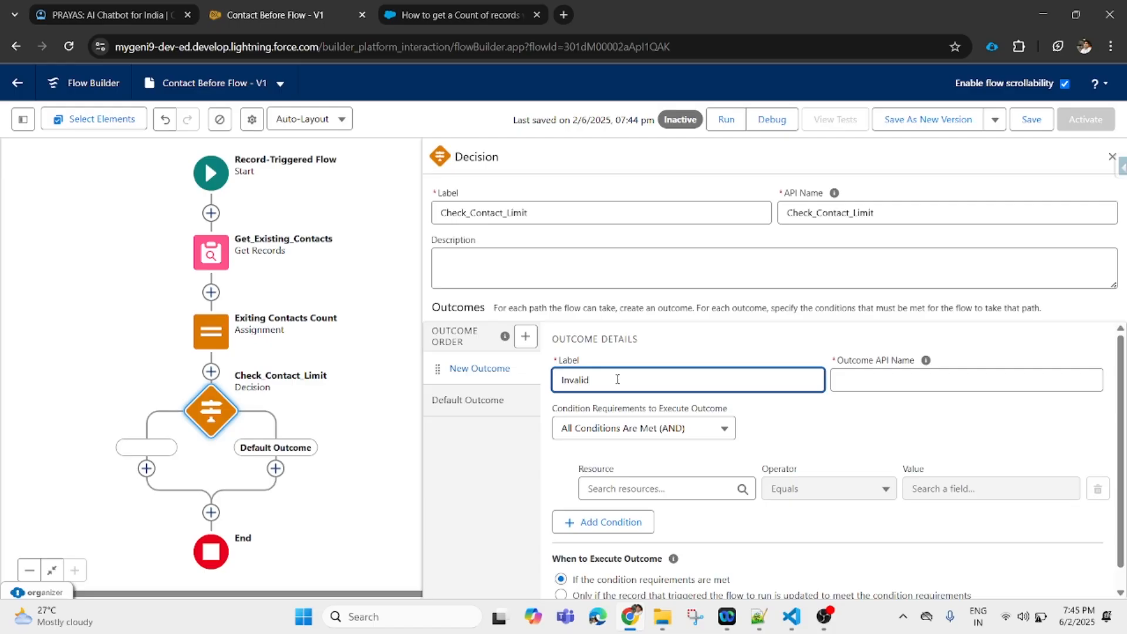
pyautogui.click(900, 379)
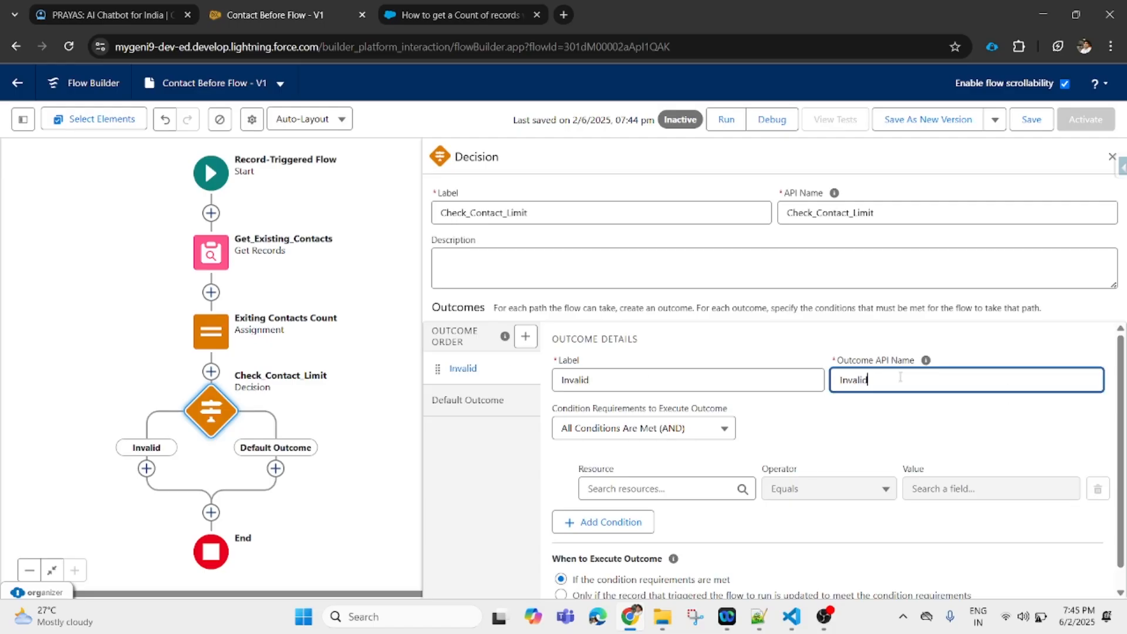
# - Make the Invalid outcome's condition test Contact_Count with Greater Than or Equal
pyautogui.click(671, 490)
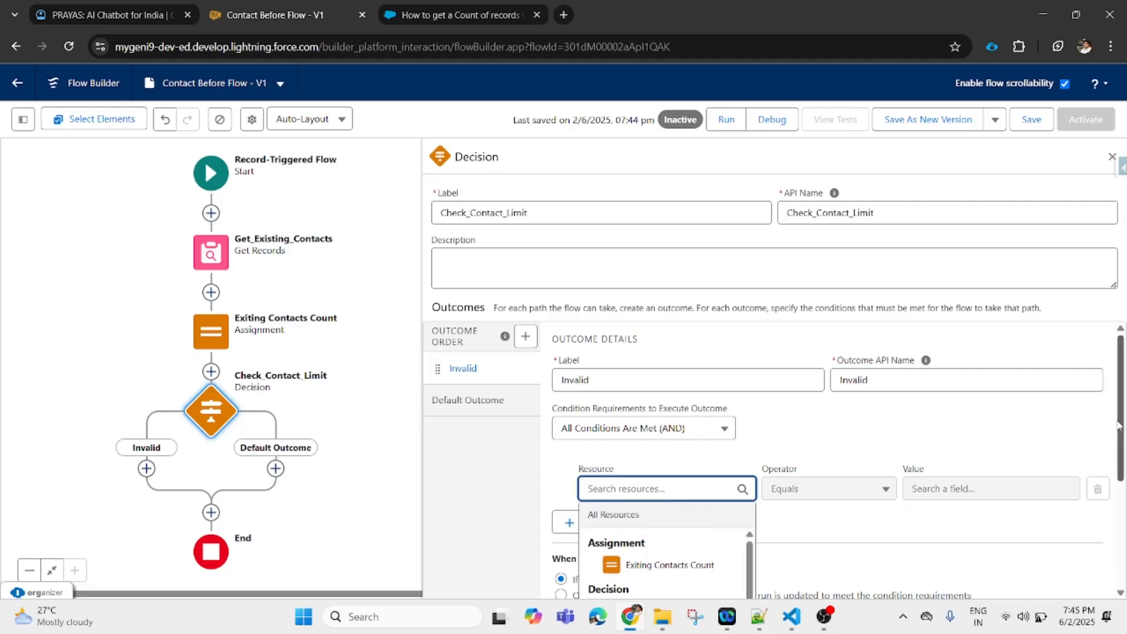
pyautogui.scroll(-2, 1116, 425)
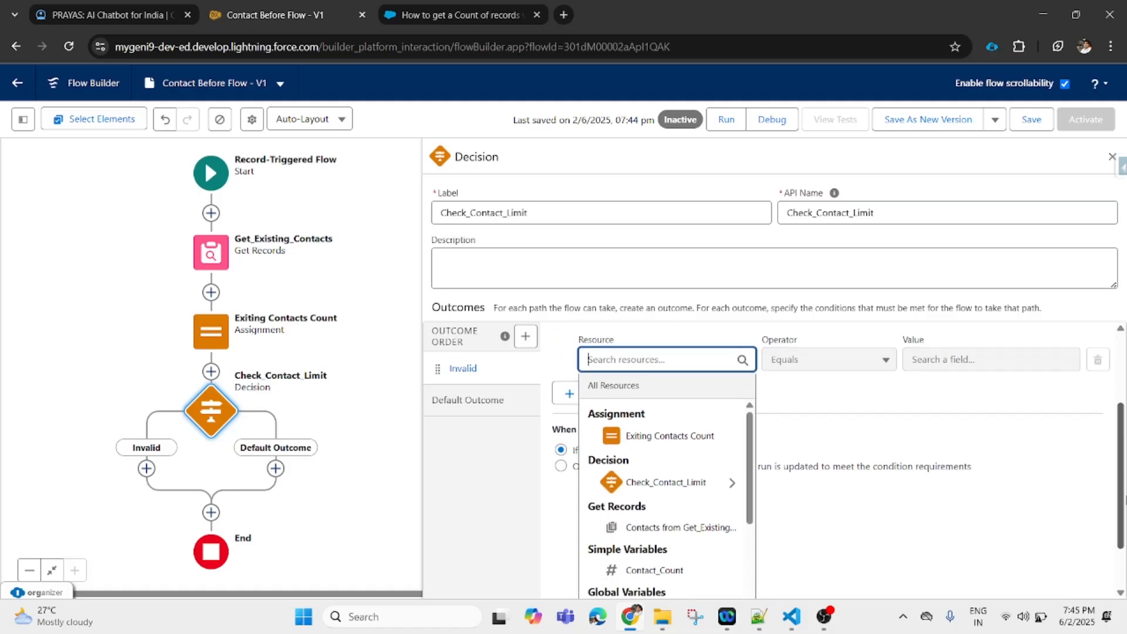
pyautogui.scroll(-2, 1117, 425)
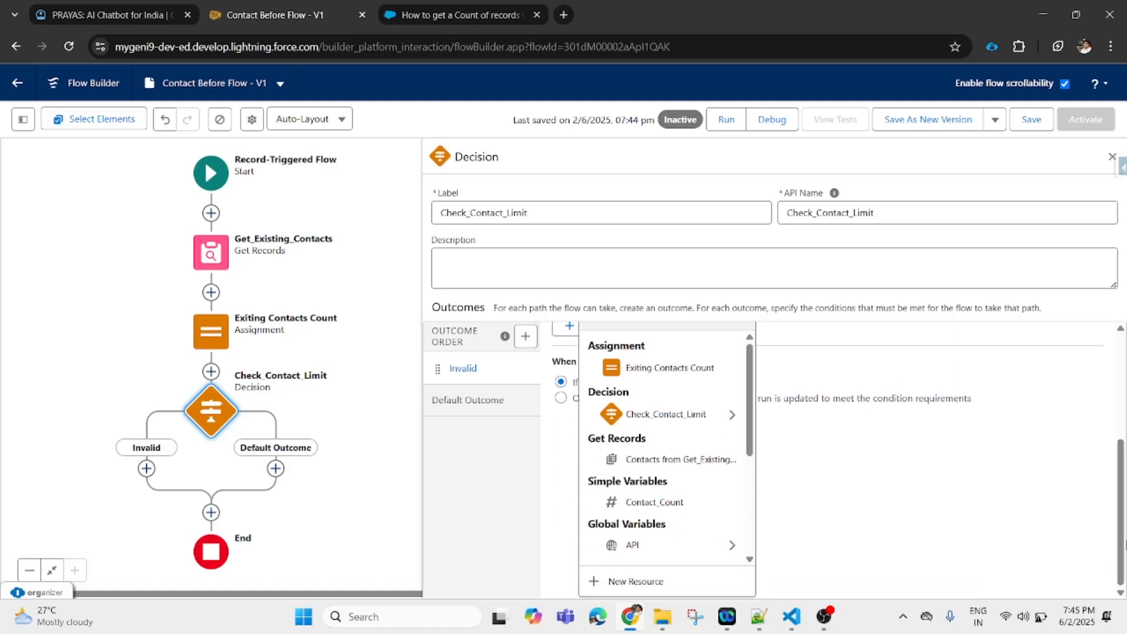
pyautogui.click(649, 506)
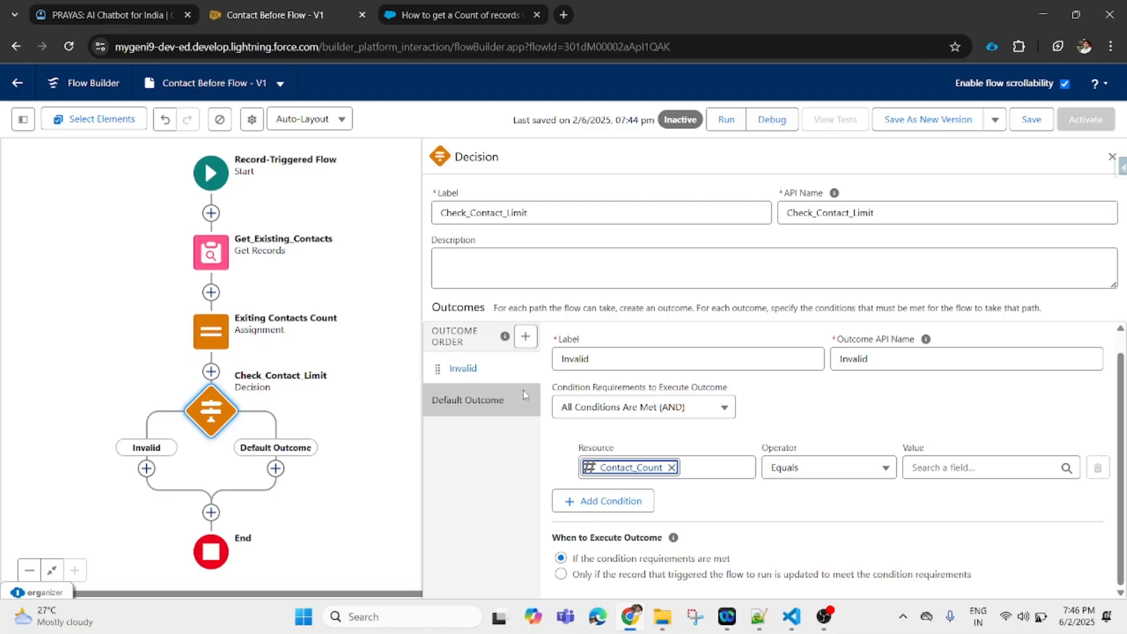
pyautogui.click(838, 475)
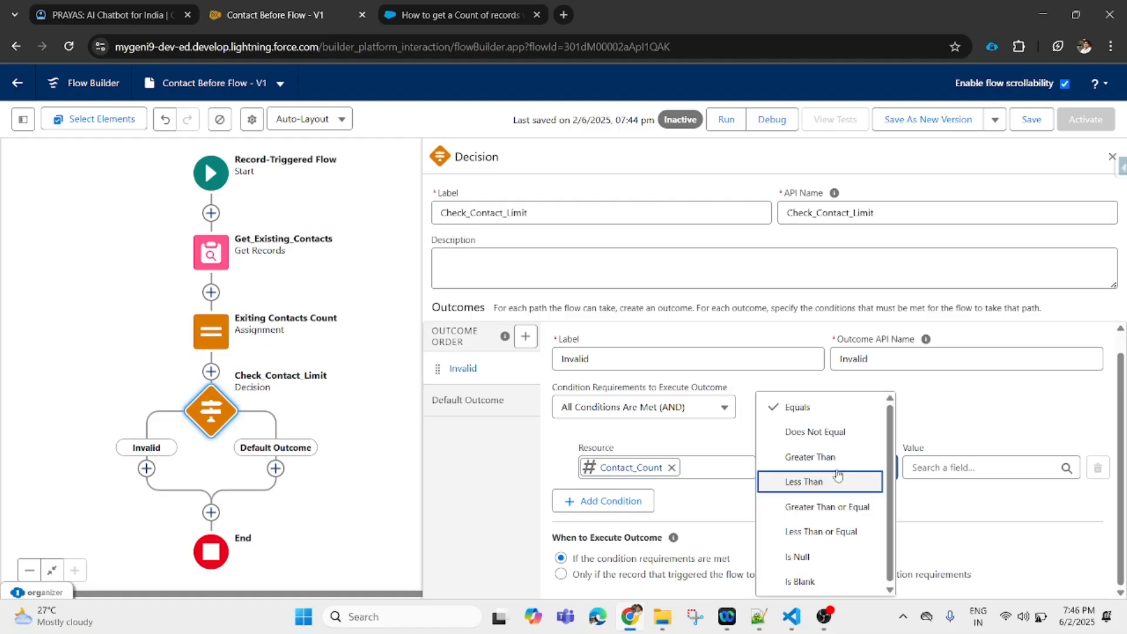
pyautogui.click(853, 508)
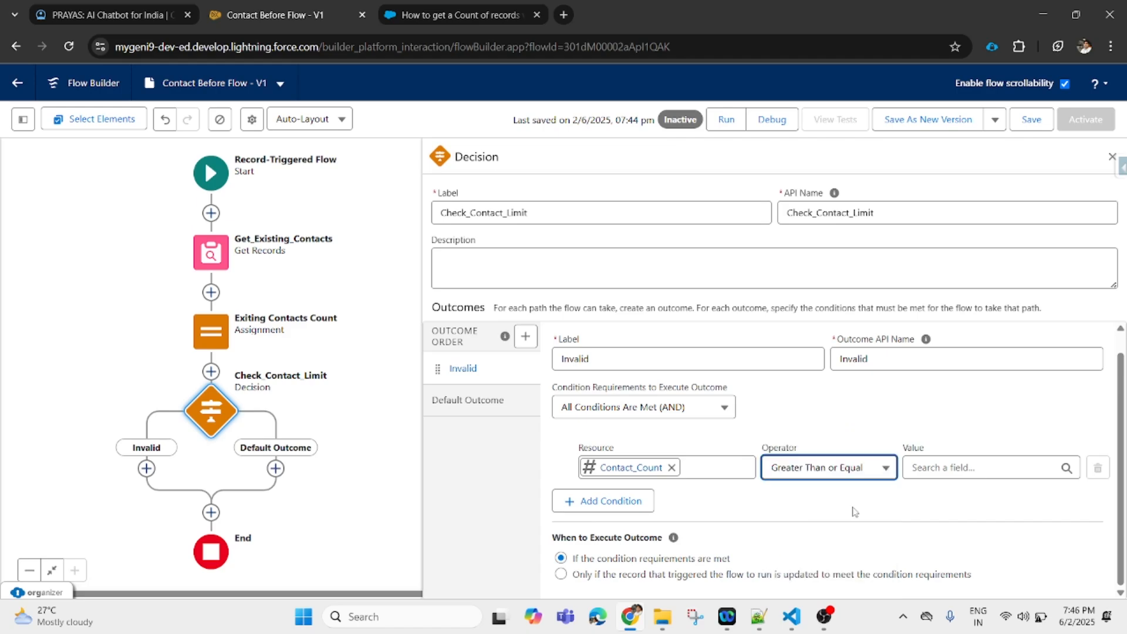
# - Set the Invalid condition's value to 5 so it tests Contact_Count >= 5
pyautogui.click(933, 464)
pyautogui.write('5')
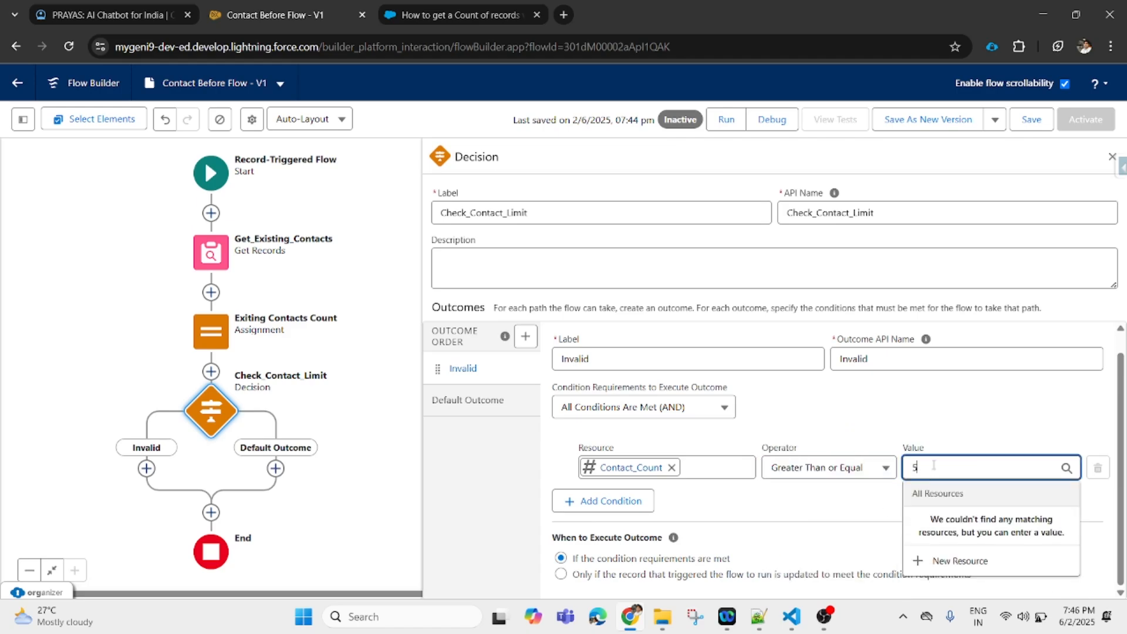
pyautogui.click(793, 522)
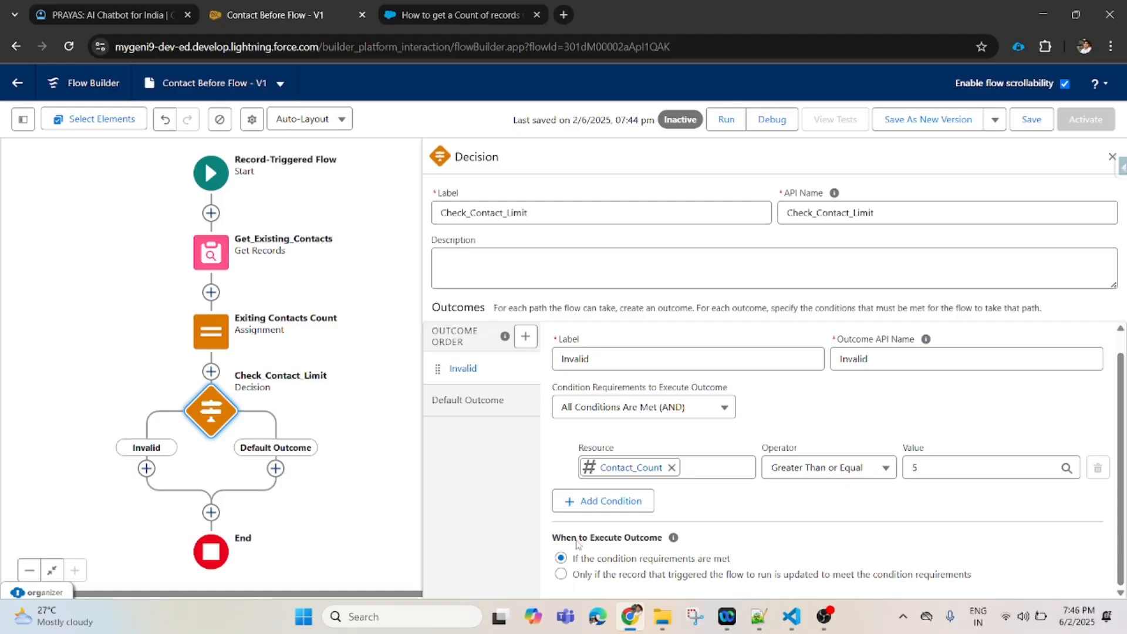
# - Rename the default outcome's label to Valid
pyautogui.click(486, 402)
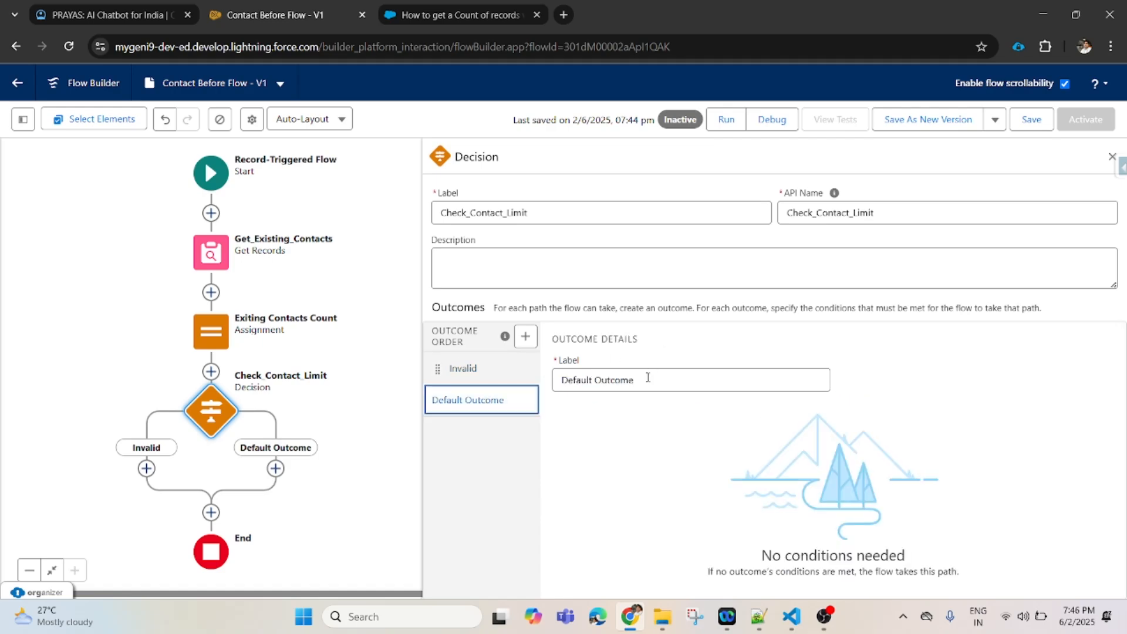
pyautogui.moveTo(640, 382); pyautogui.dragTo(518, 382)
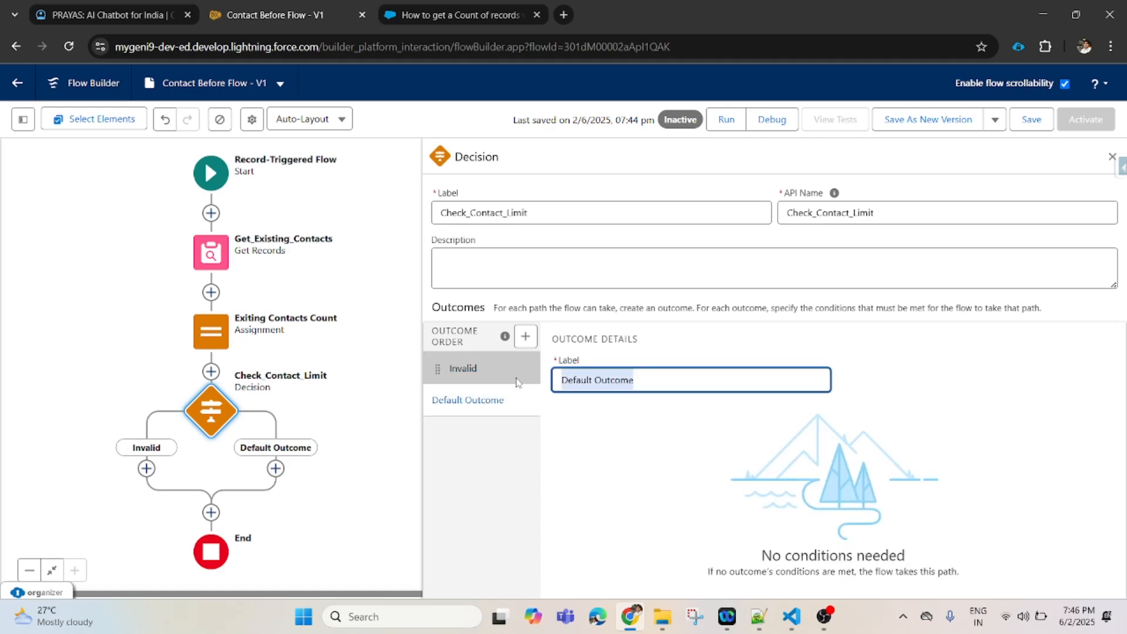
pyautogui.write('Valid')
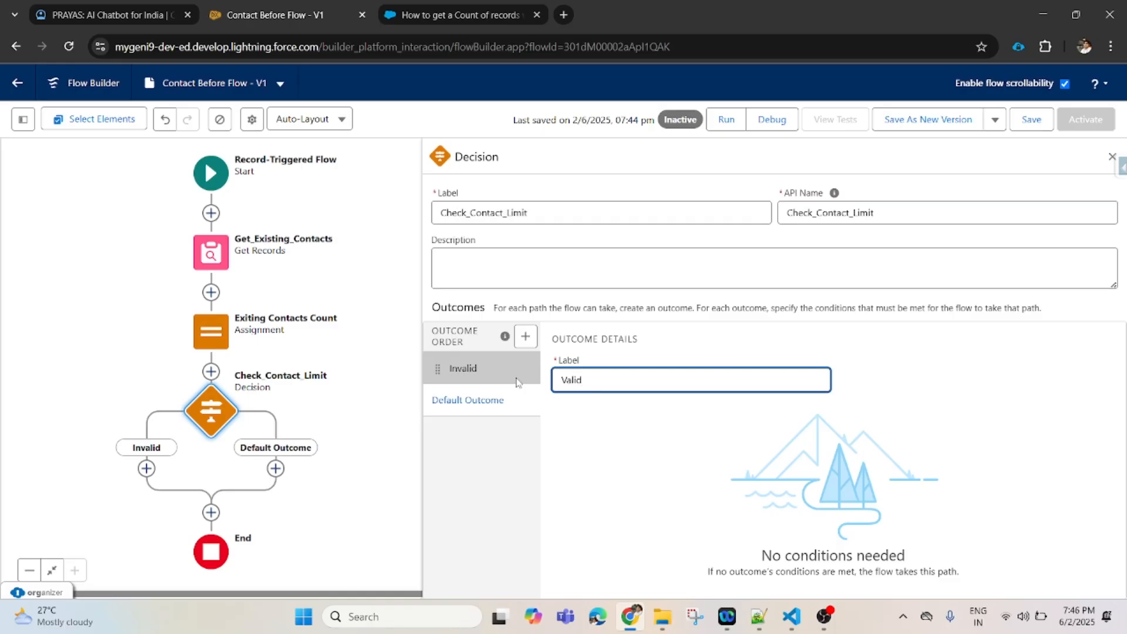
pyautogui.click(516, 382)
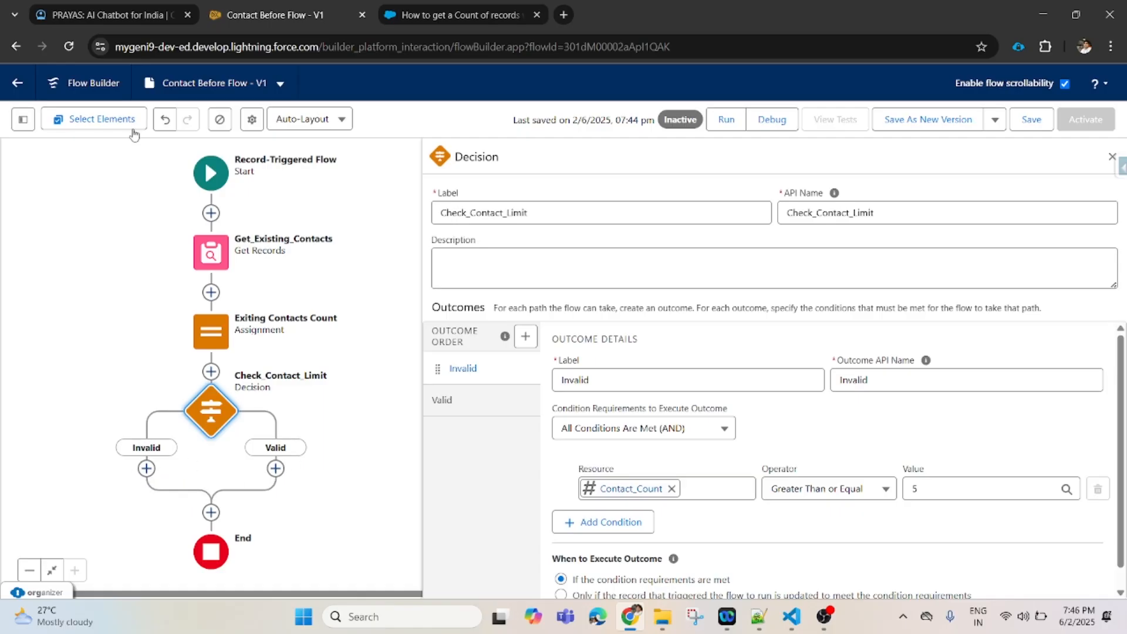
pyautogui.click(103, 16)
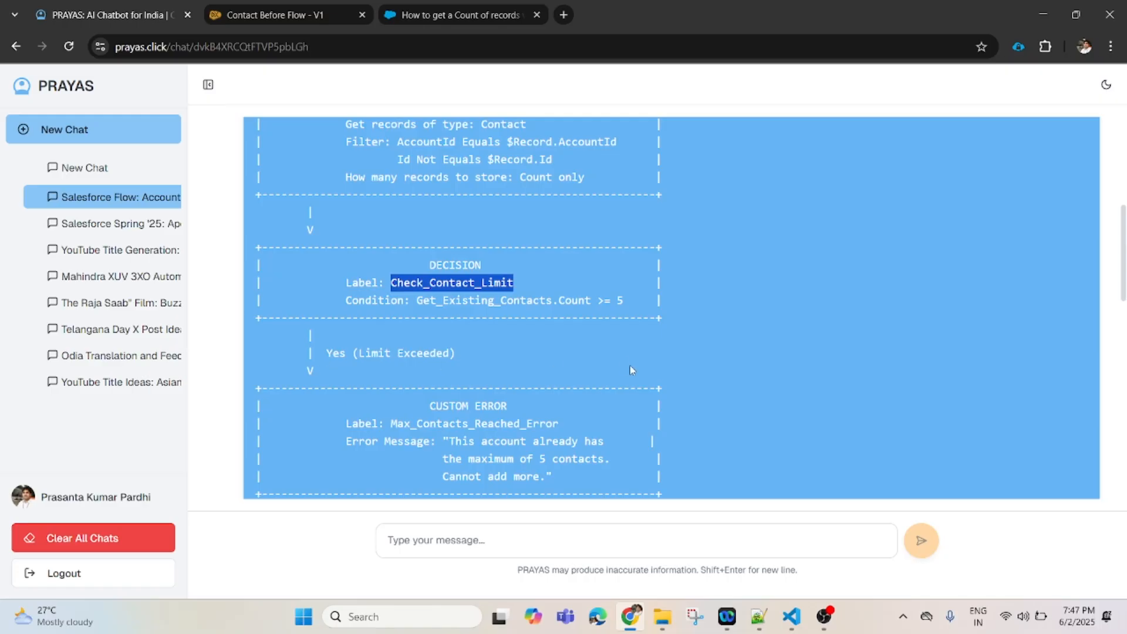
# - Find the PRAYAS diagram's CUSTOM ERROR step and select Max_Contacts_Reached_Error
pyautogui.scroll(-3, 1121, 298)
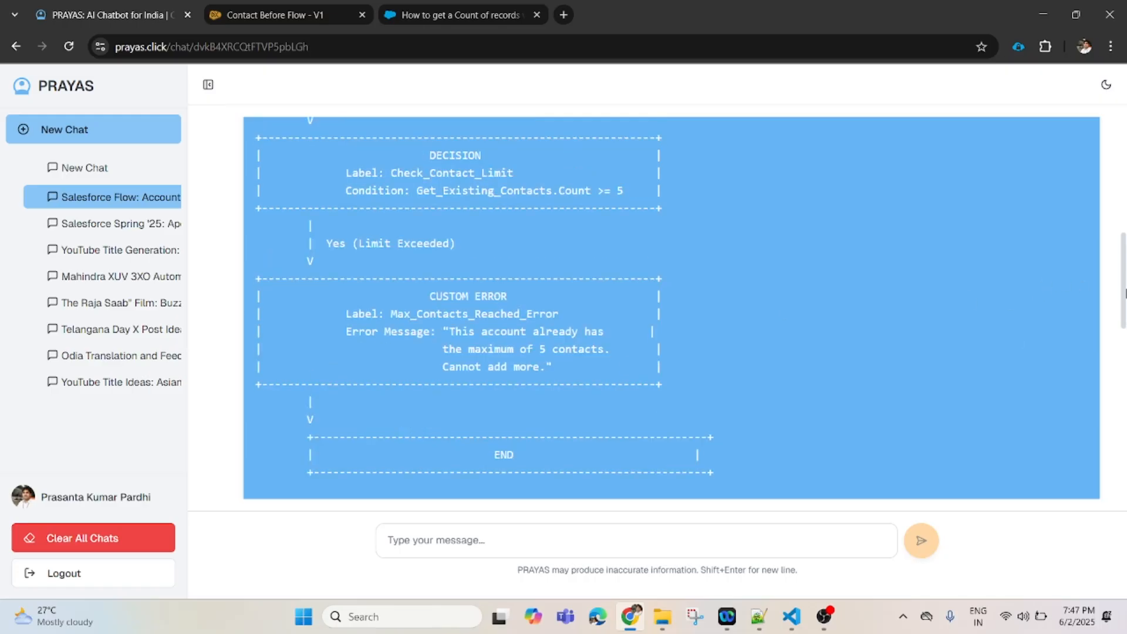
pyautogui.scroll(3, 1120, 289)
pyautogui.scroll(-3, 1120, 289)
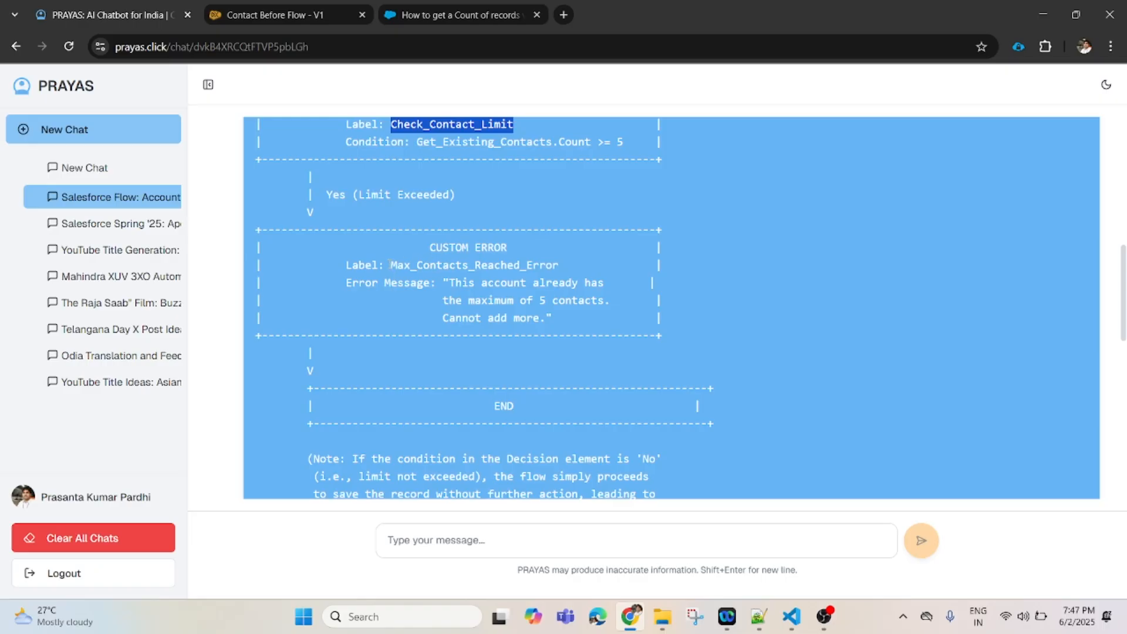
pyautogui.moveTo(391, 265); pyautogui.dragTo(559, 265)
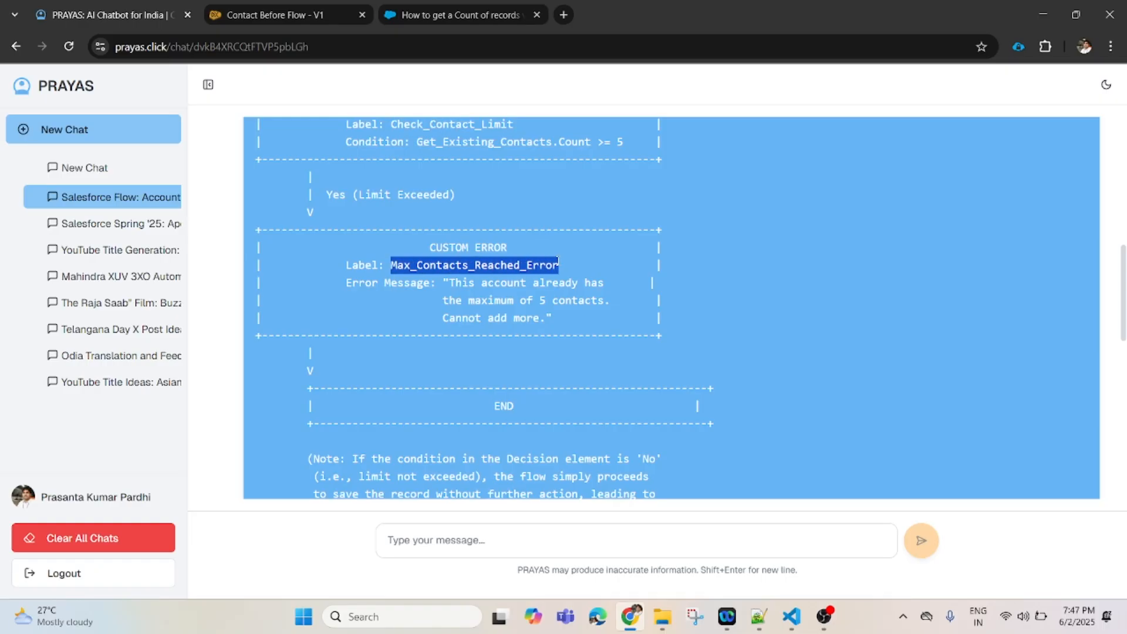
pyautogui.moveTo(431, 247); pyautogui.dragTo(509, 247)
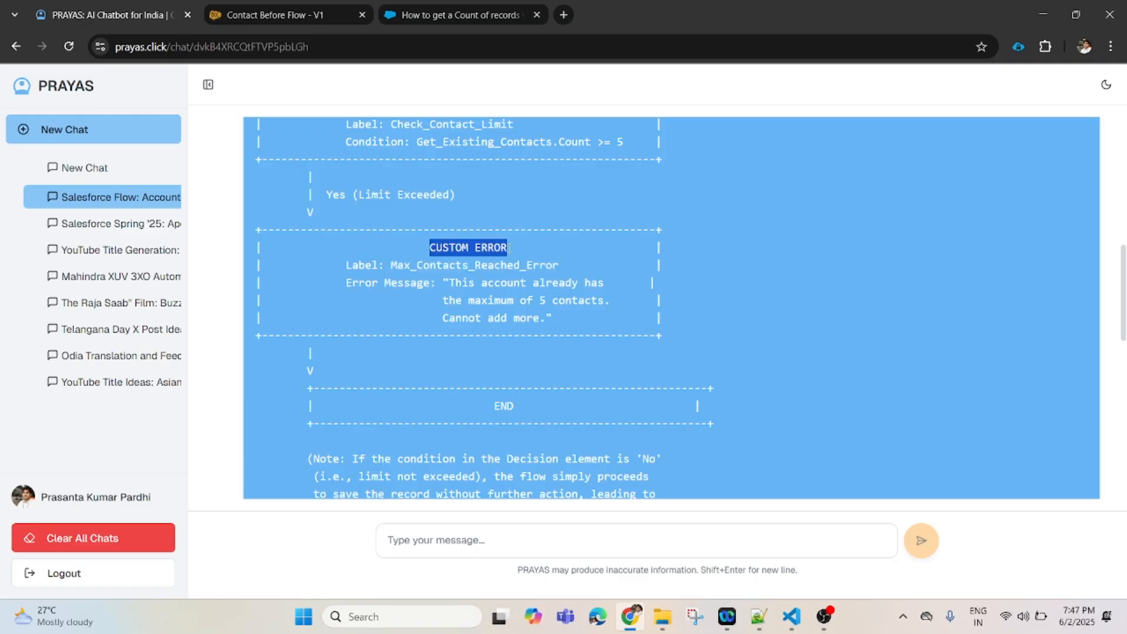
# - Add an element on the Invalid branch, searching for 'Cust' to find Custom Error
pyautogui.click(264, 15)
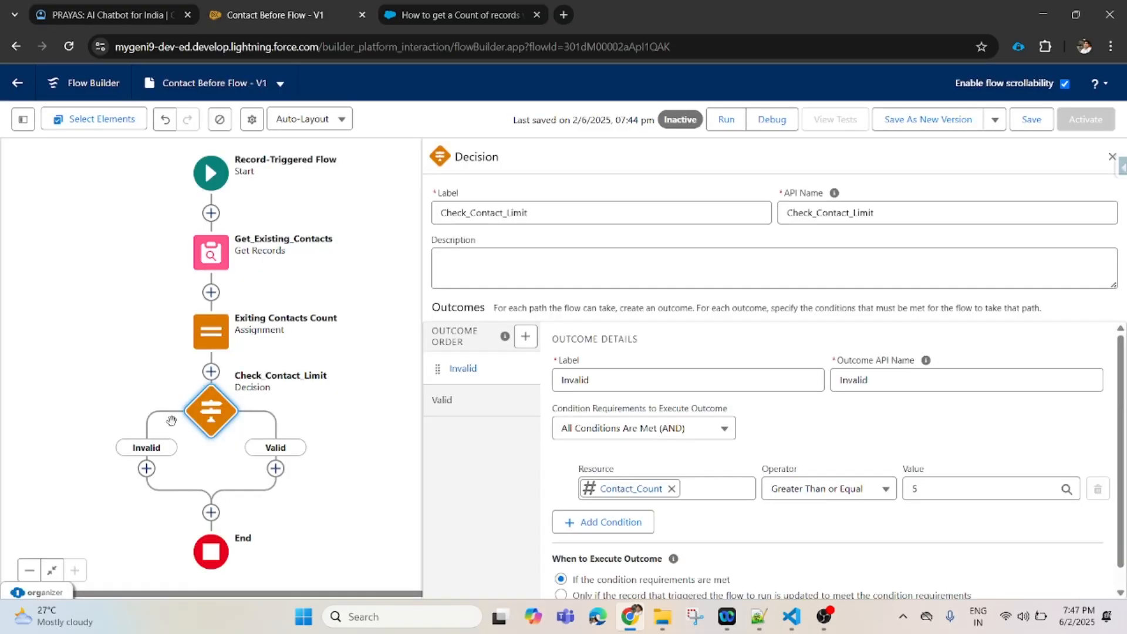
pyautogui.click(147, 469)
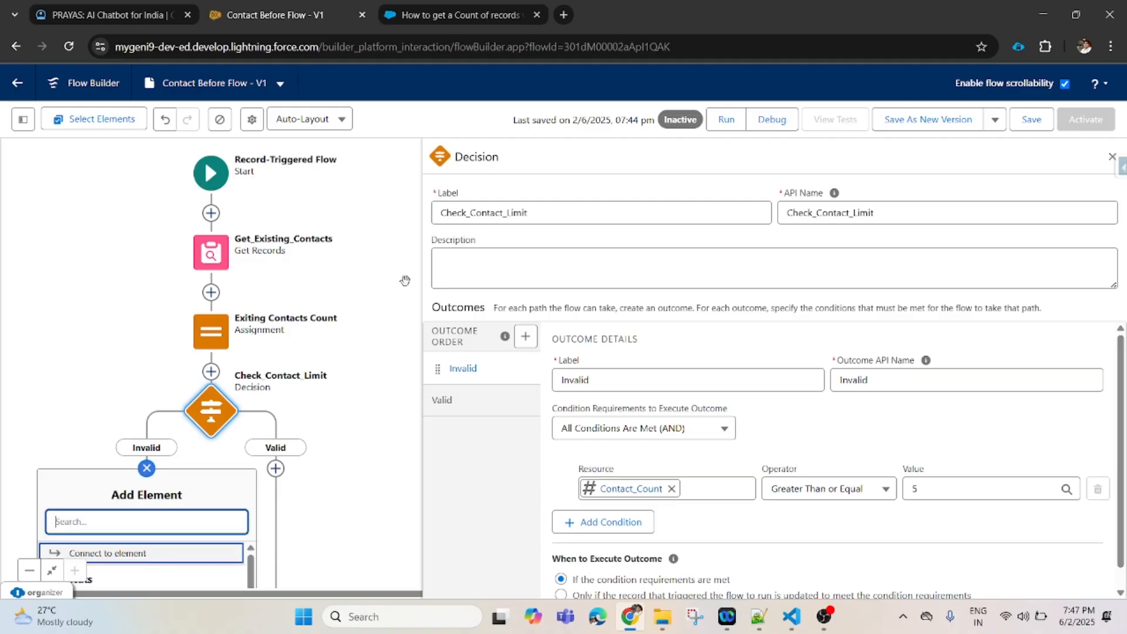
pyautogui.scroll(-1, 1121, 433)
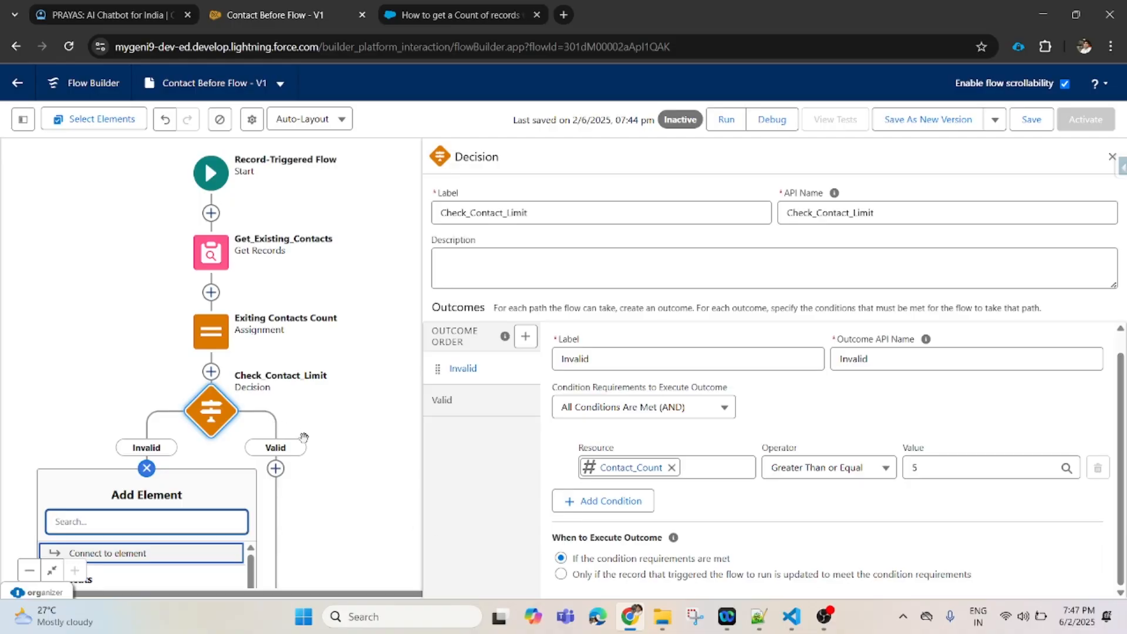
pyautogui.hotkey('ctrl', '-')
pyautogui.hotkey('ctrl', '-')
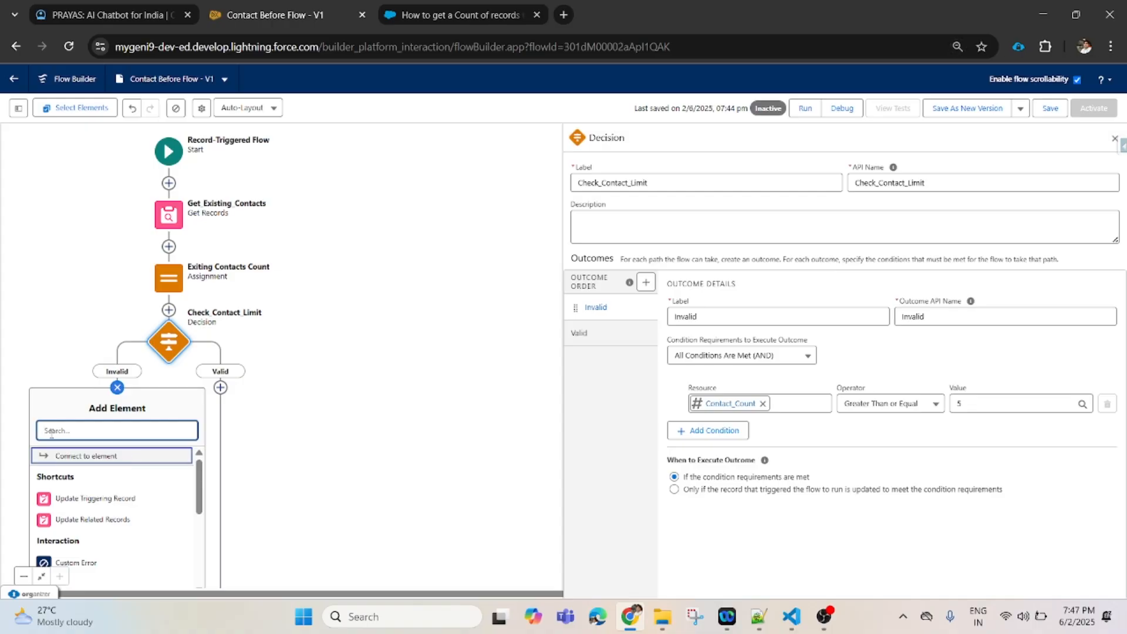
pyautogui.write('Custom')
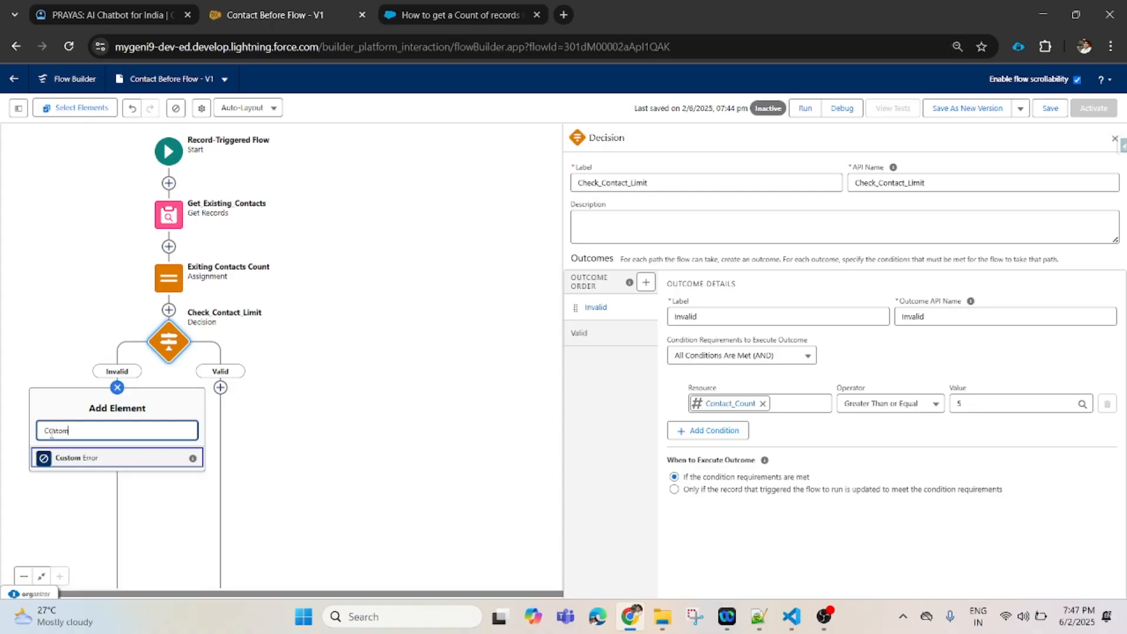
# - Add a Custom Error on the Invalid path and copy Max_Contacts_Reached_Error from PRAYAS
pyautogui.click(93, 467)
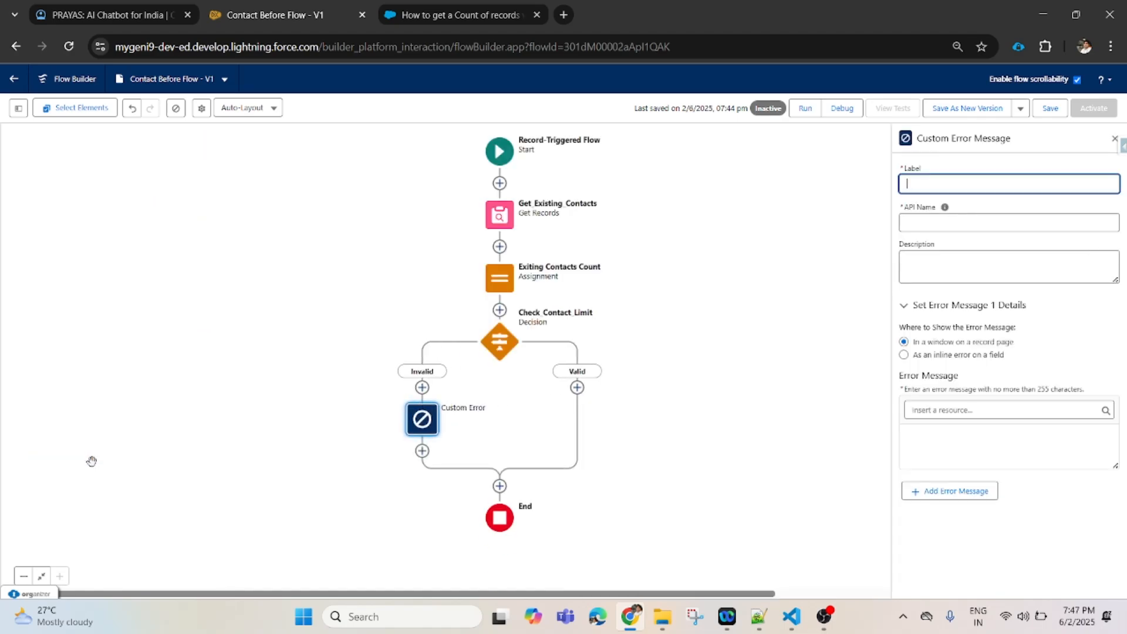
pyautogui.hotkey('ctrl', '+')
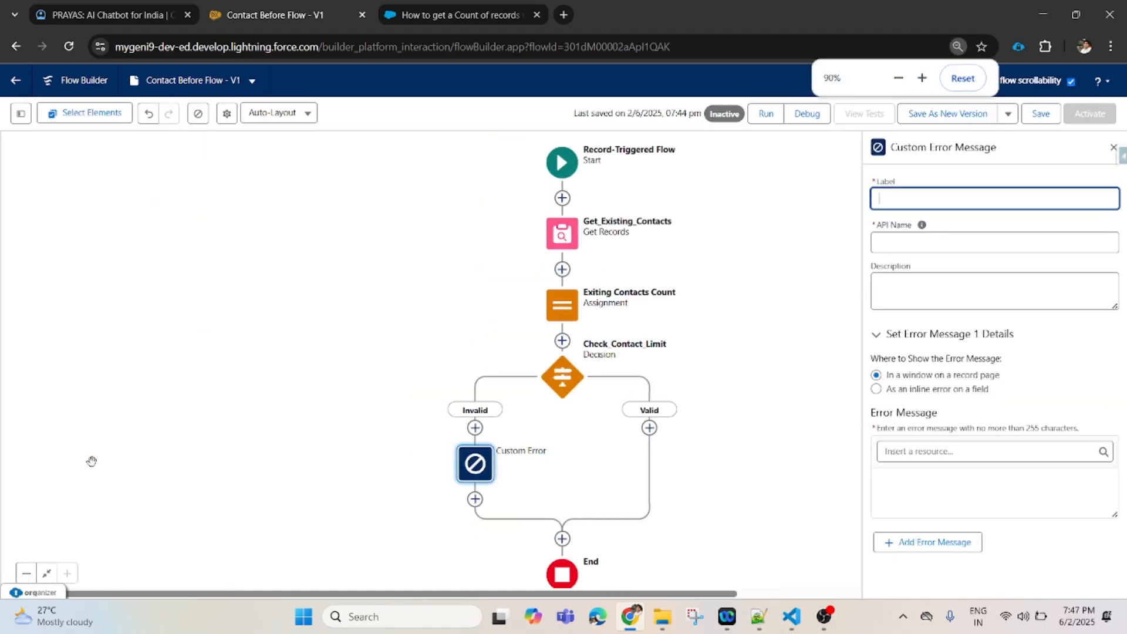
pyautogui.click(768, 509)
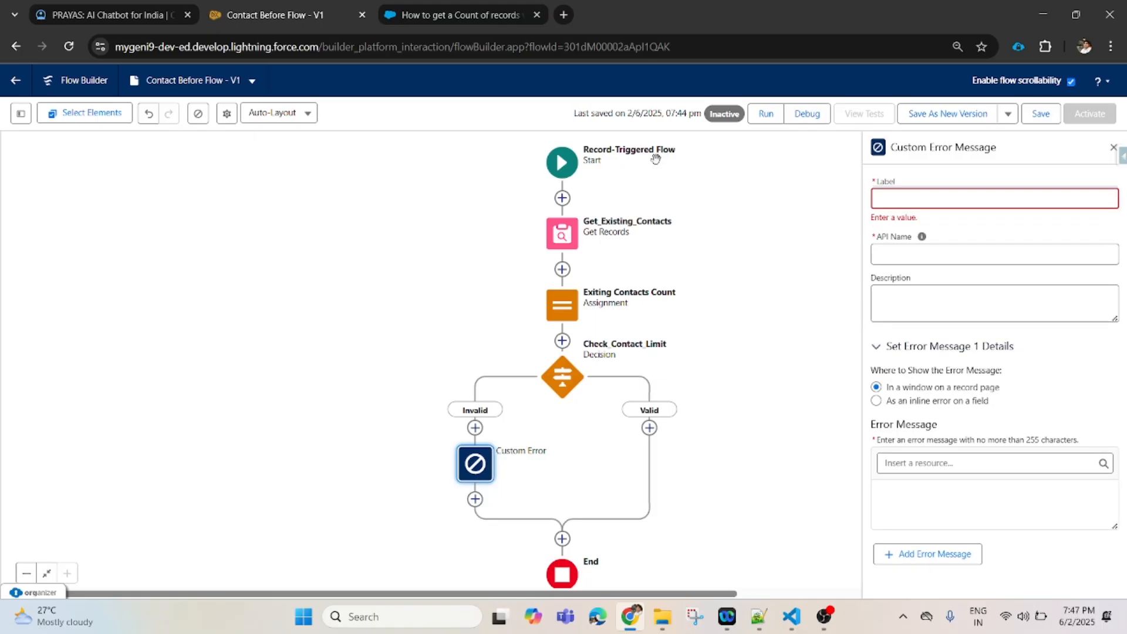
pyautogui.click(99, 16)
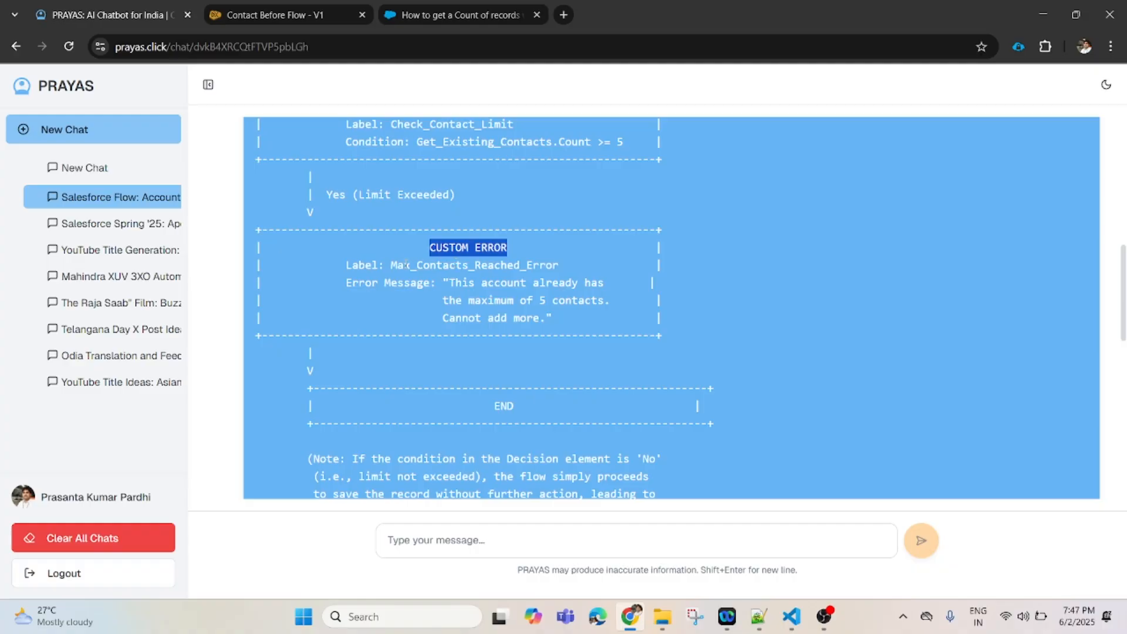
pyautogui.moveTo(391, 264); pyautogui.dragTo(559, 265)
pyautogui.hotkey('ctrl', 'c')
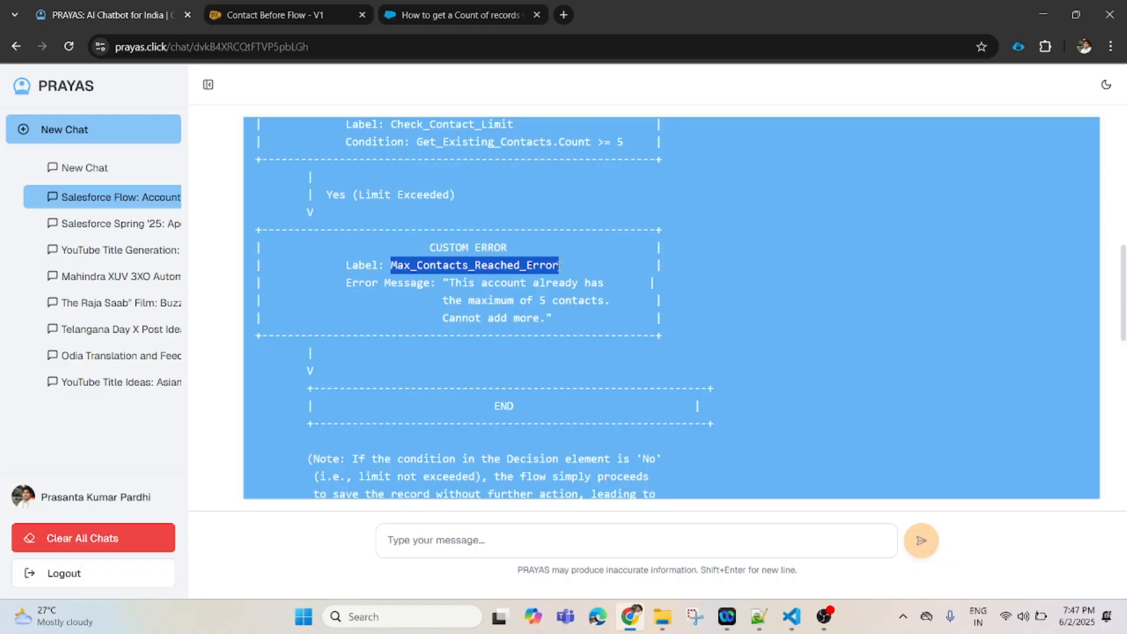
# - Label it Max_Contacts_Reached_Error with autofilled API name, shown in a window on the record page
pyautogui.click(300, 18)
pyautogui.click(912, 193)
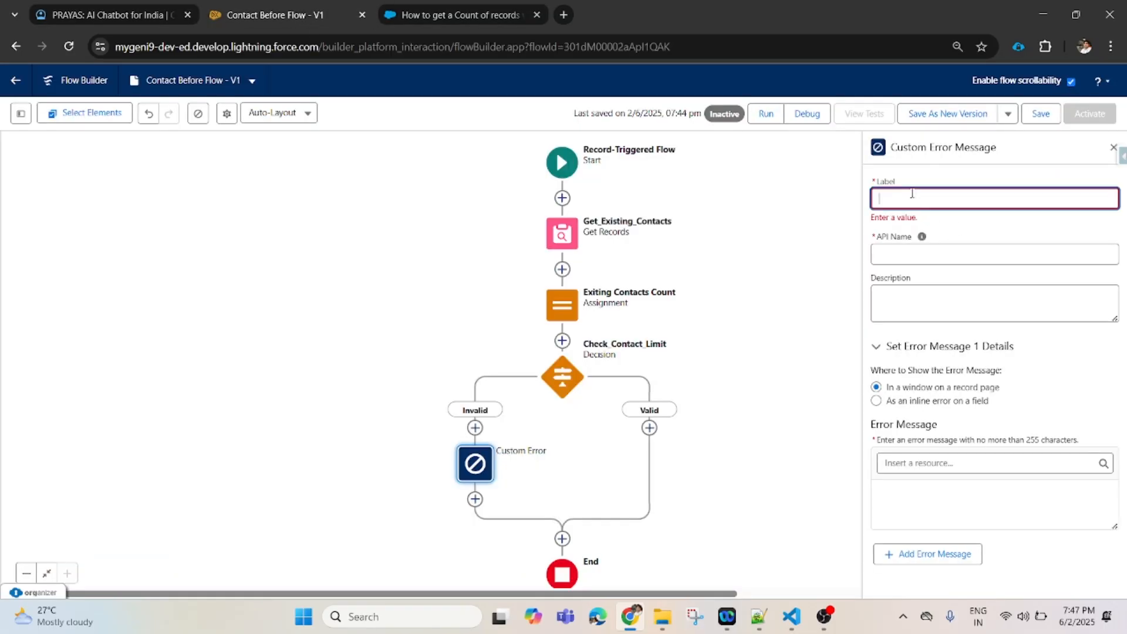
pyautogui.hotkey('ctrl', 'v')
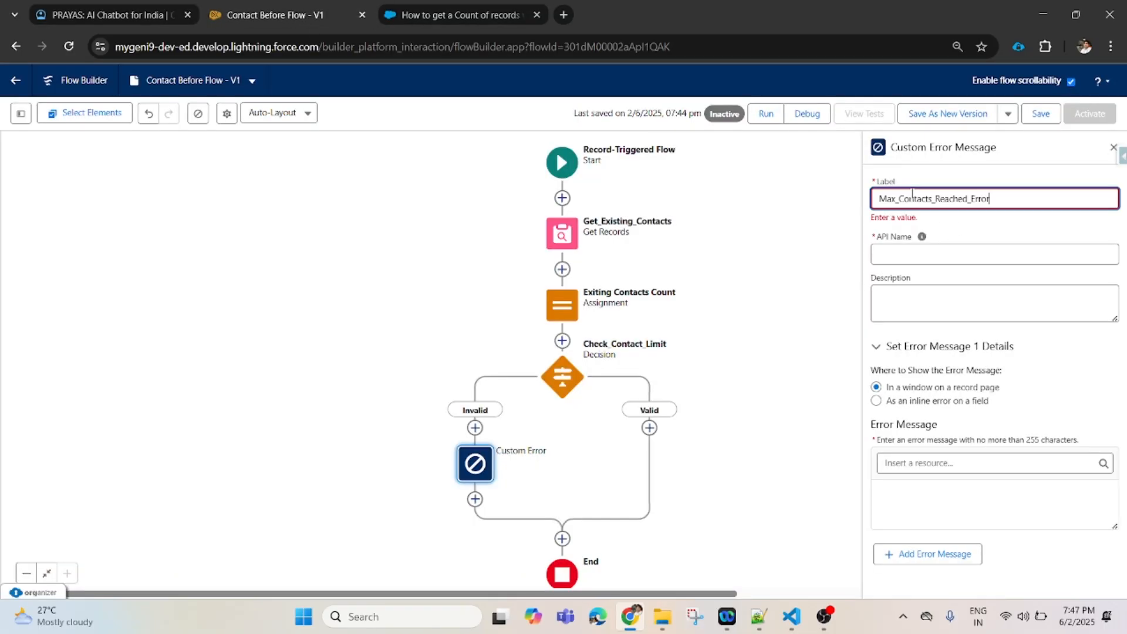
pyautogui.click(930, 252)
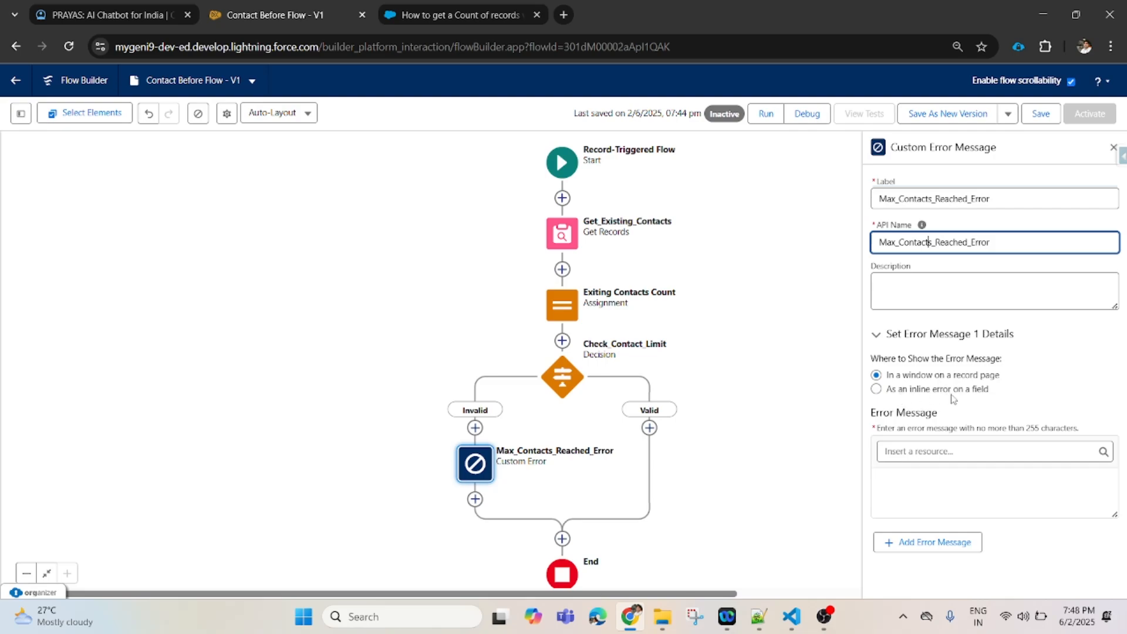
pyautogui.click(916, 391)
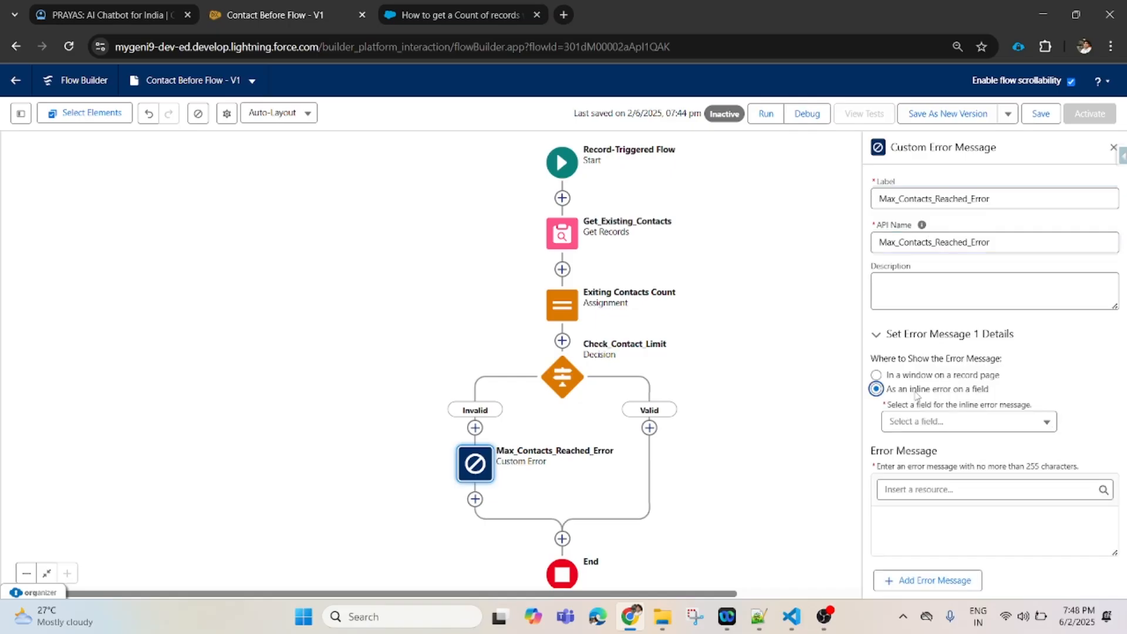
pyautogui.click(876, 375)
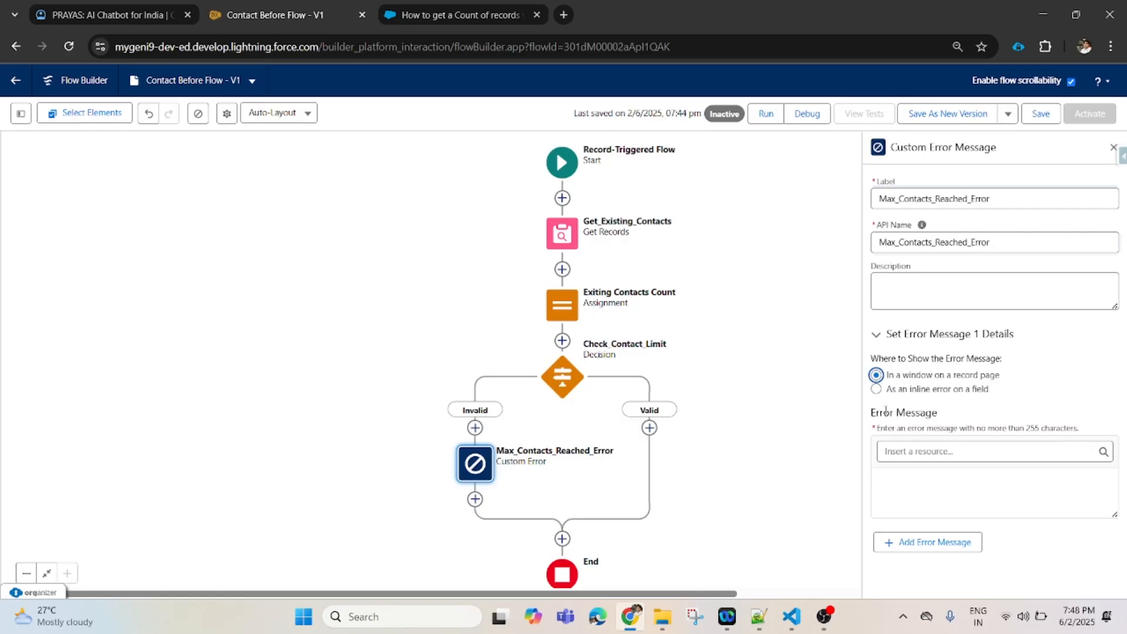
pyautogui.click(113, 13)
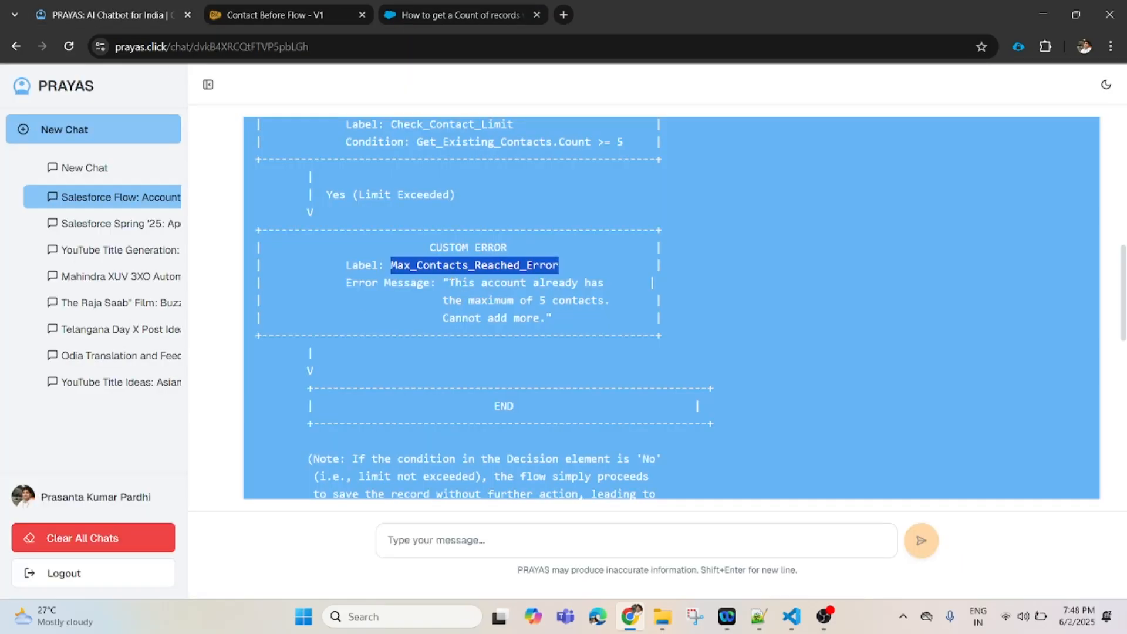
# - Select the PRAYAS error message text from 'This account…' through 'Cannot add more.'
pyautogui.click(452, 282)
pyautogui.rightClick(450, 282)
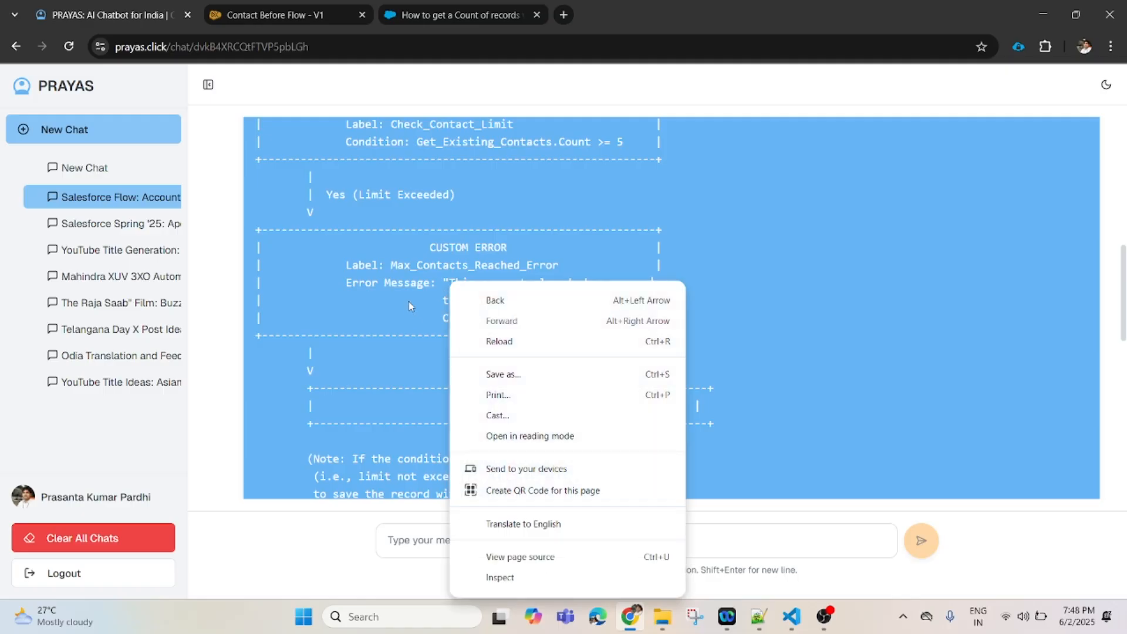
pyautogui.moveTo(409, 302); pyautogui.dragTo(448, 282)
pyautogui.click(450, 283)
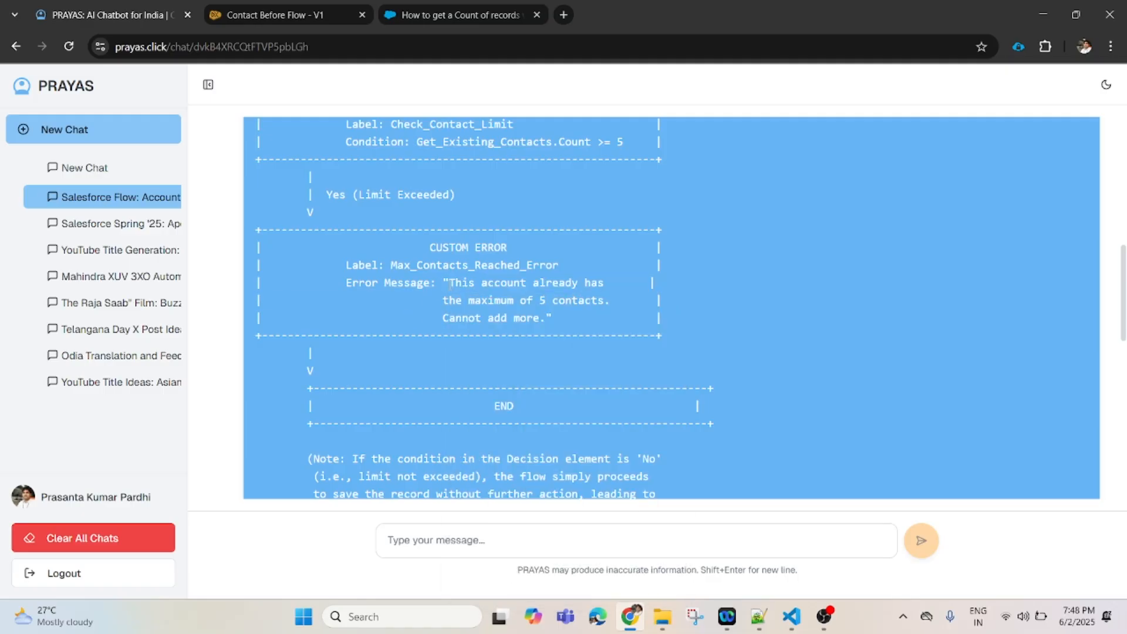
pyautogui.rightClick(527, 324)
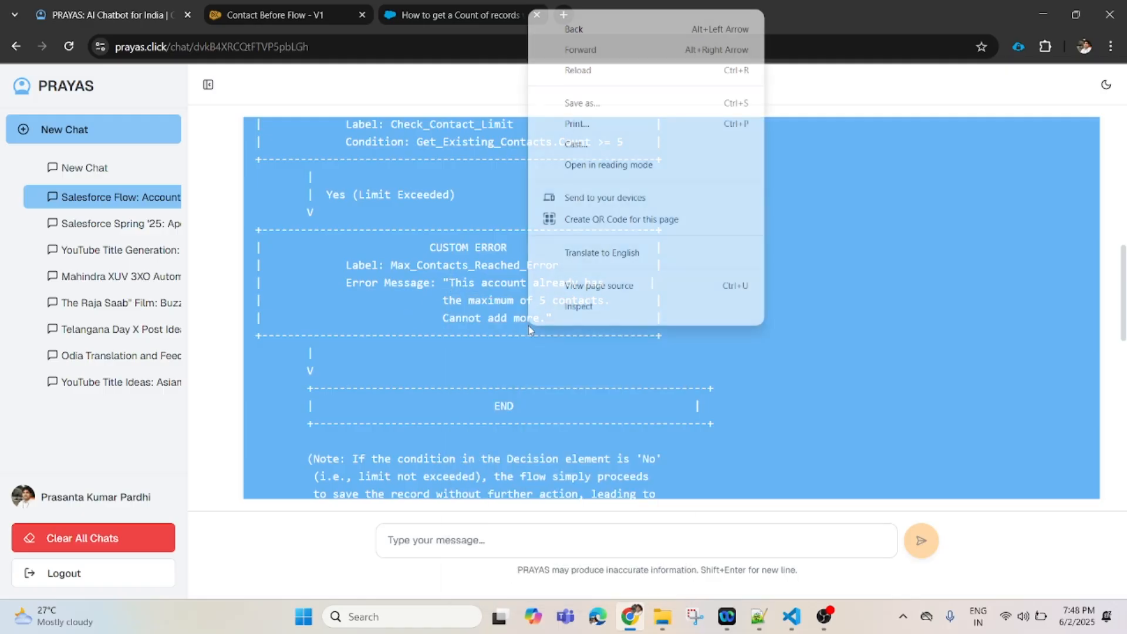
pyautogui.click(439, 303)
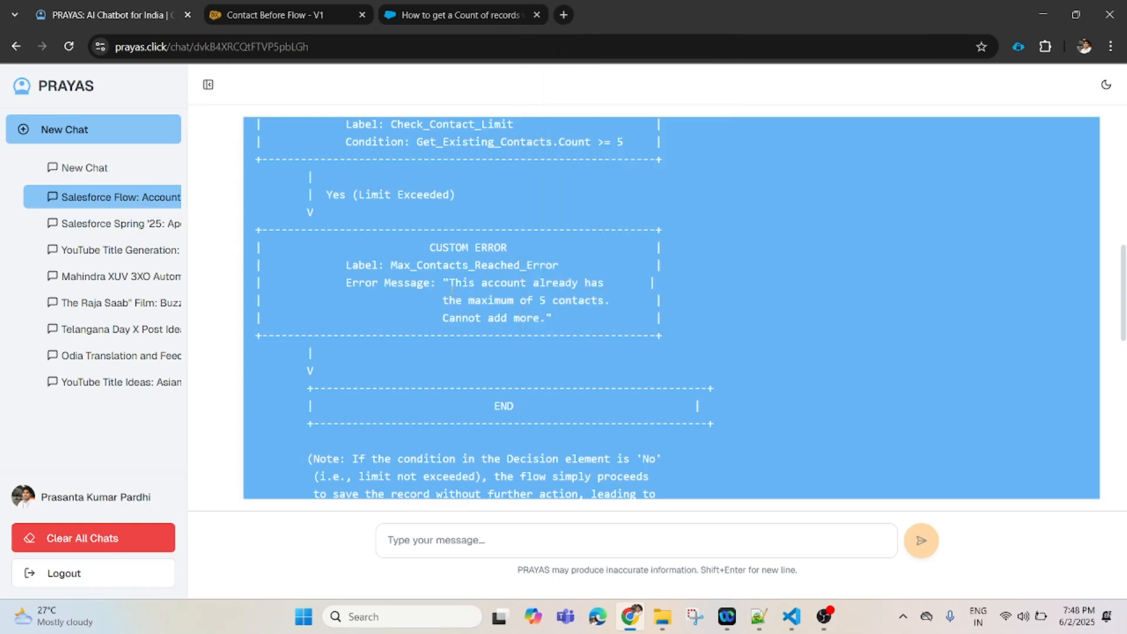
pyautogui.moveTo(449, 284); pyautogui.dragTo(545, 318)
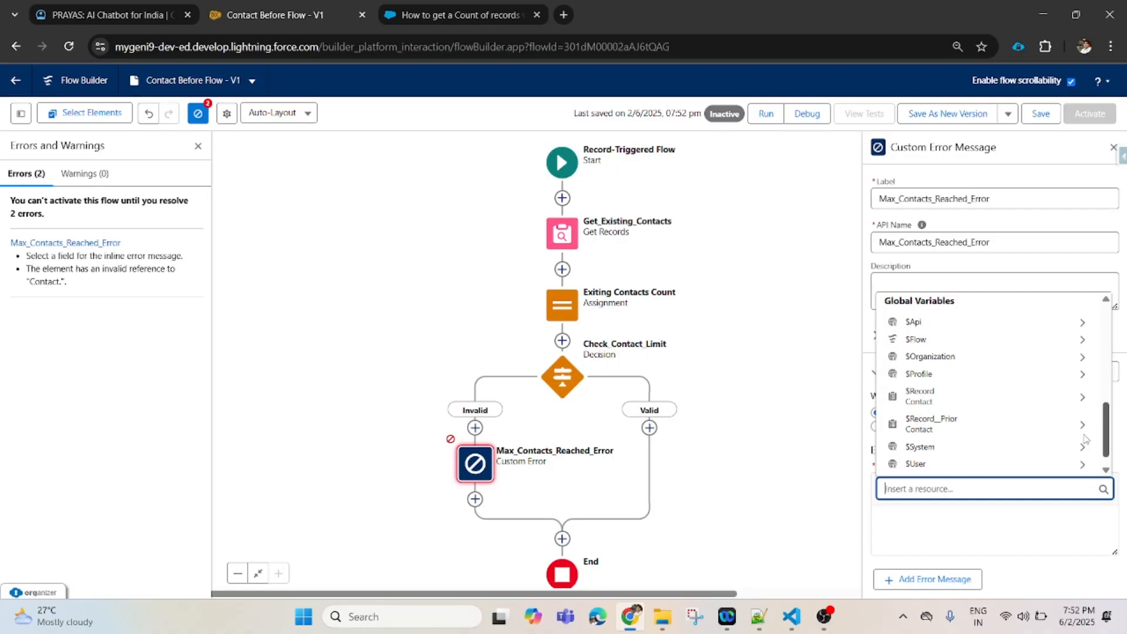
pyautogui.scroll(-1, 992, 458)
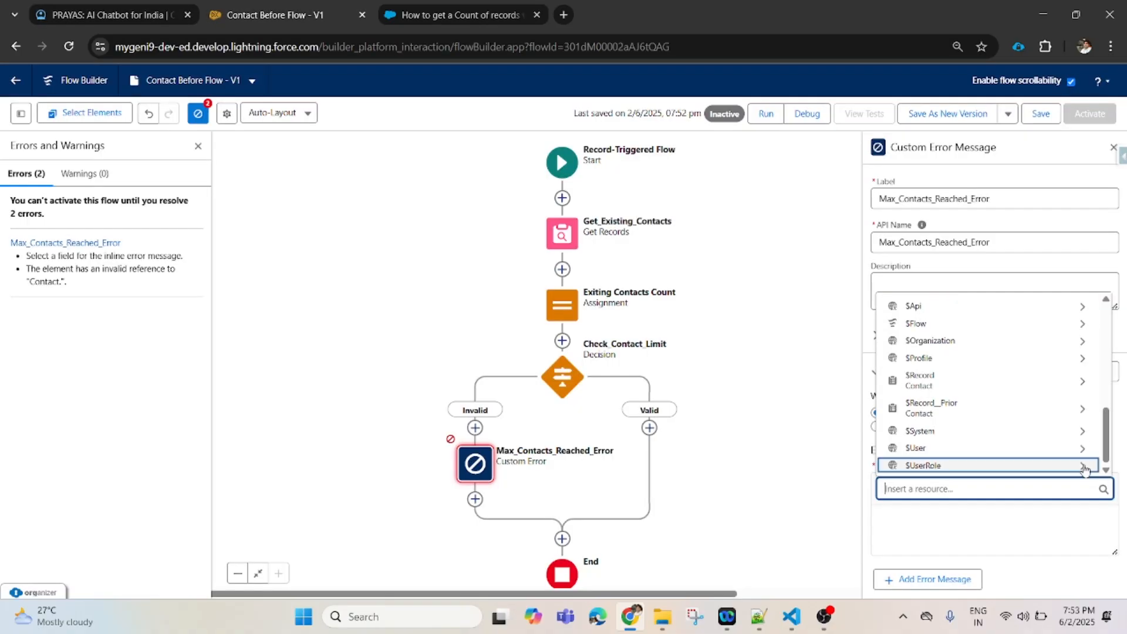
# - Close the Errors panel and start a new Variable resource from the Toolbox
pyautogui.click(830, 530)
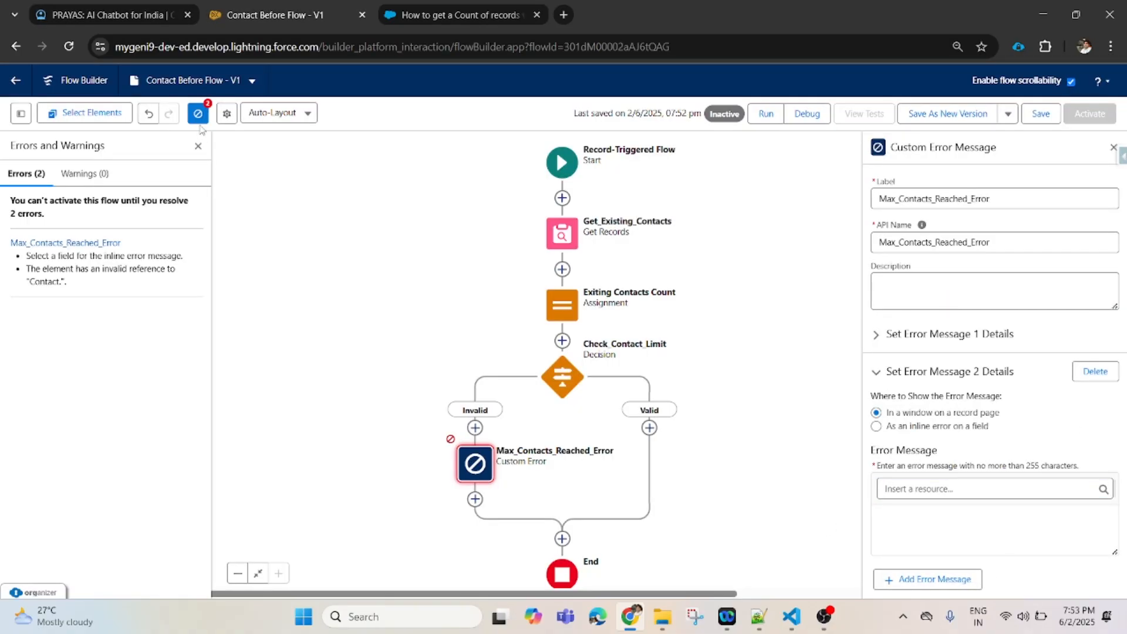
pyautogui.click(200, 149)
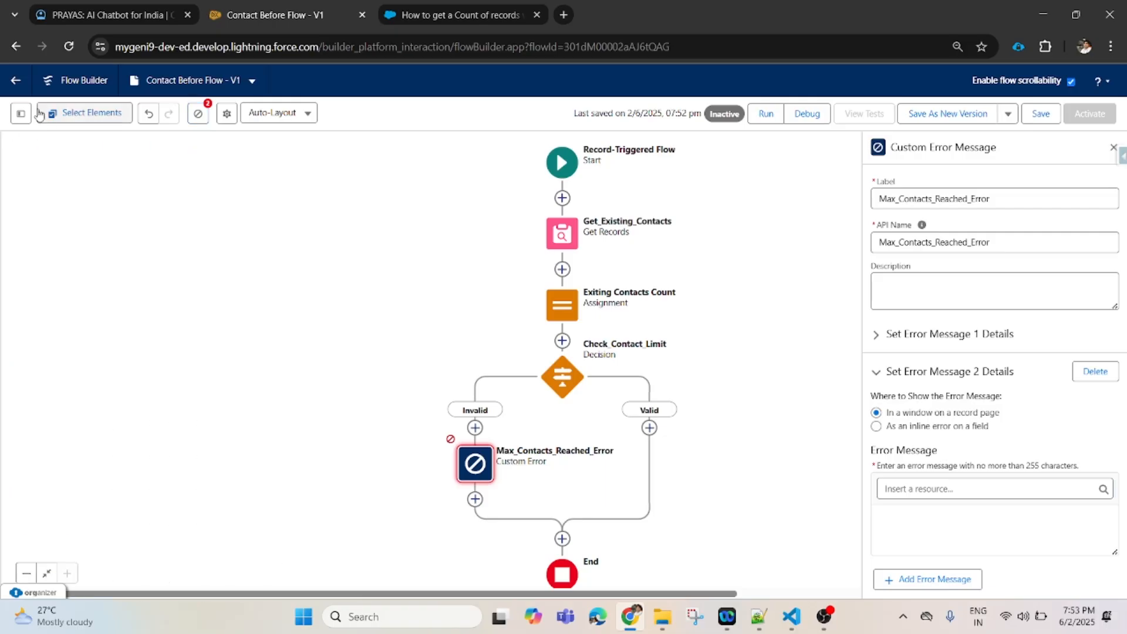
pyautogui.click(21, 115)
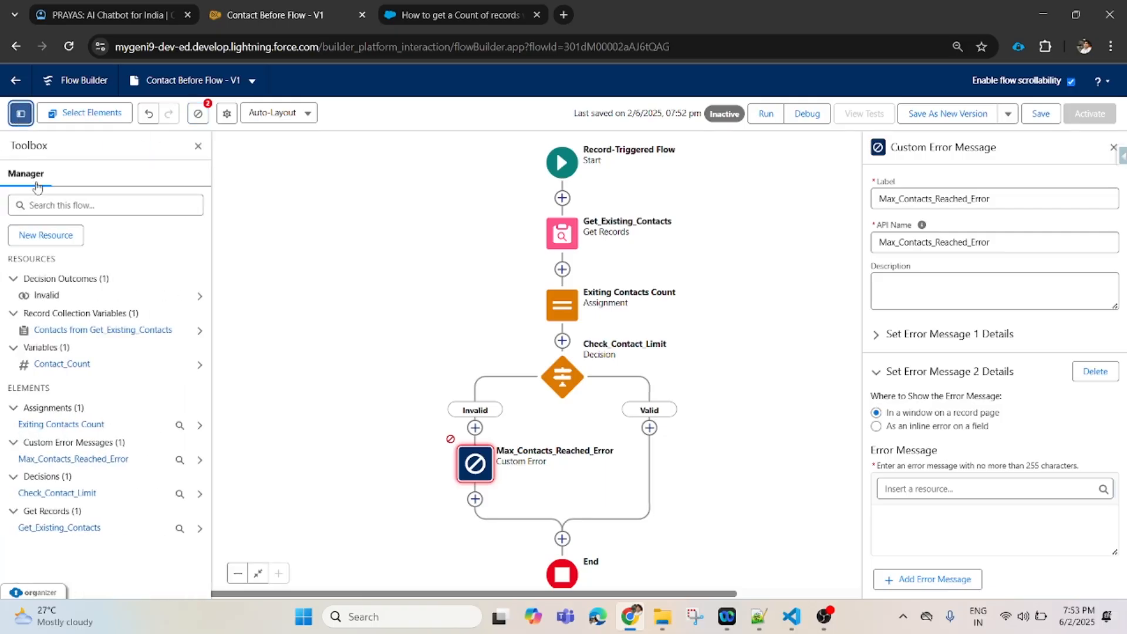
pyautogui.click(55, 236)
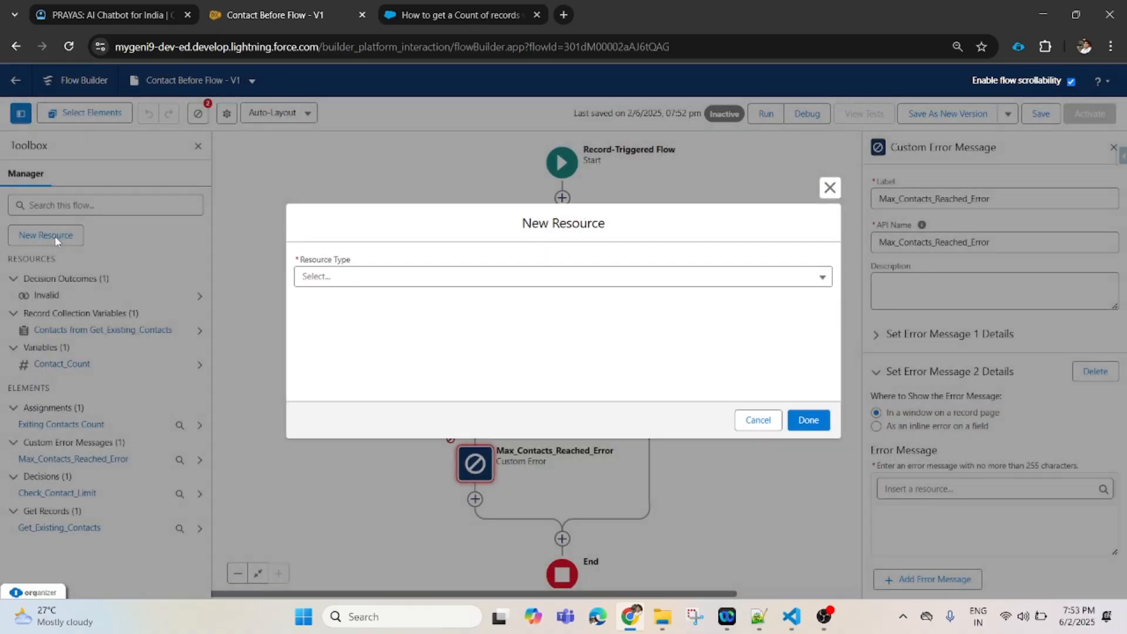
pyautogui.click(332, 283)
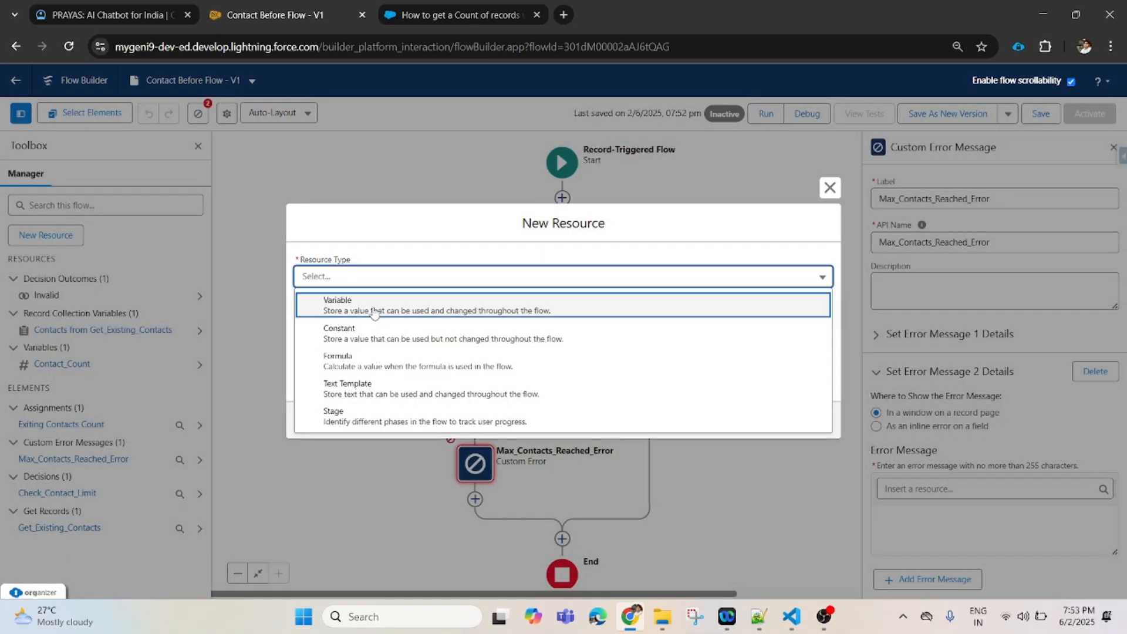
pyautogui.click(376, 310)
# - Name the variable ErrorMessage, data type Text, defaulting to the pasted 5-contact error sentence
pyautogui.click(342, 304)
pyautogui.write('Errpor')
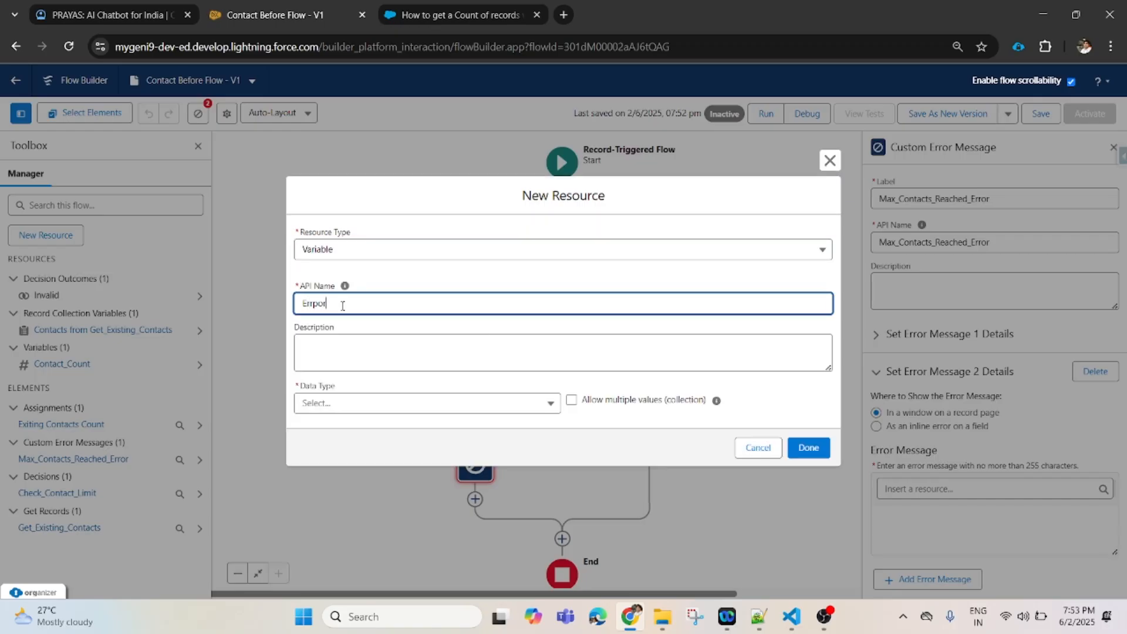
pyautogui.press('BackSpace')
pyautogui.press('BackSpace')
pyautogui.press('BackSpace')
pyautogui.write('or Message')
pyautogui.click(391, 409)
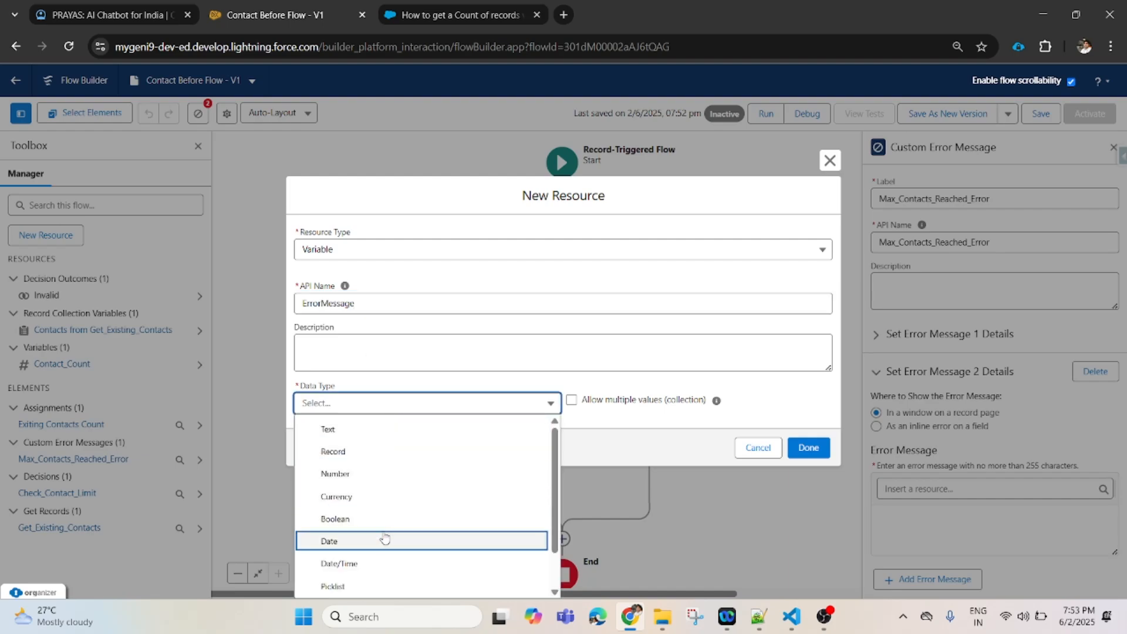
pyautogui.click(404, 432)
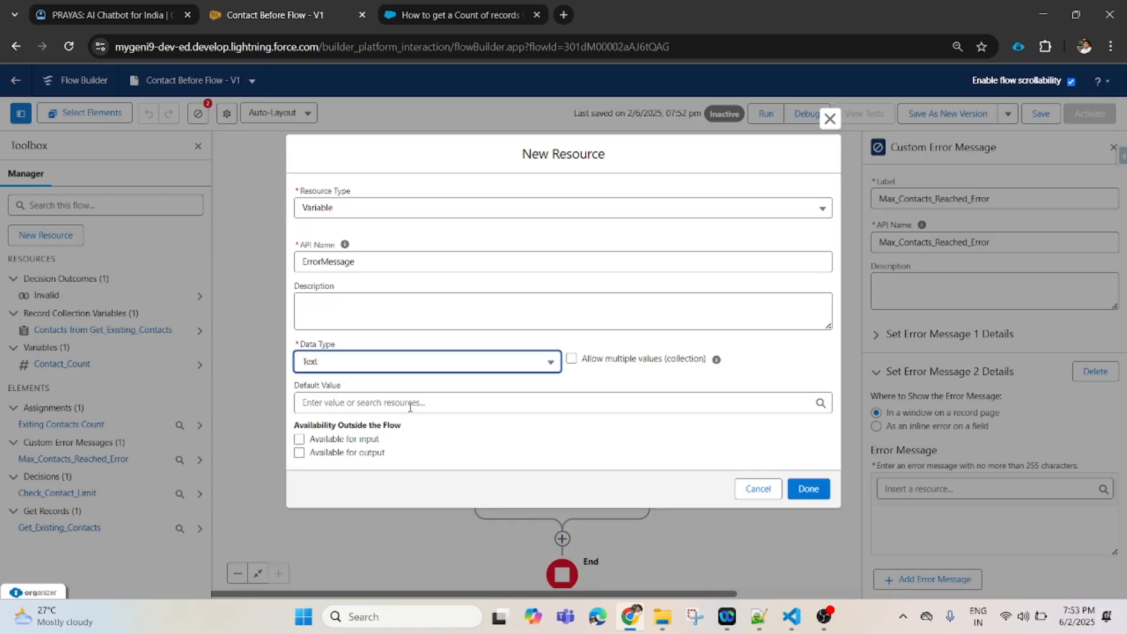
pyautogui.click(405, 403)
pyautogui.write('"This account already has the maximum of 5 contacts.  Cannot add more."')
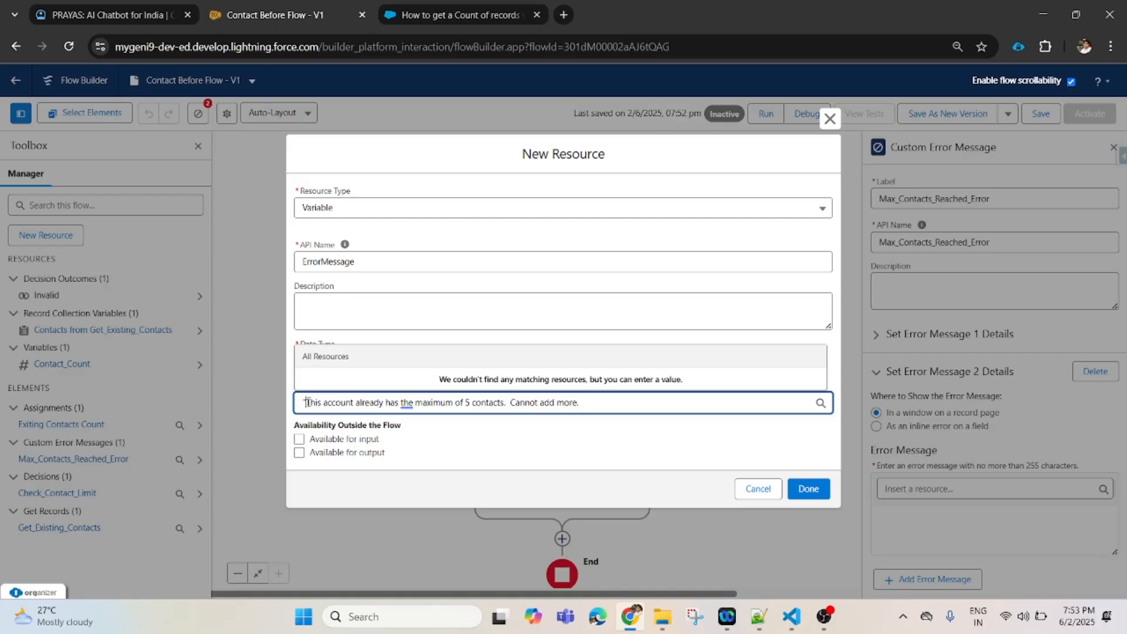
pyautogui.press('BackSpace')
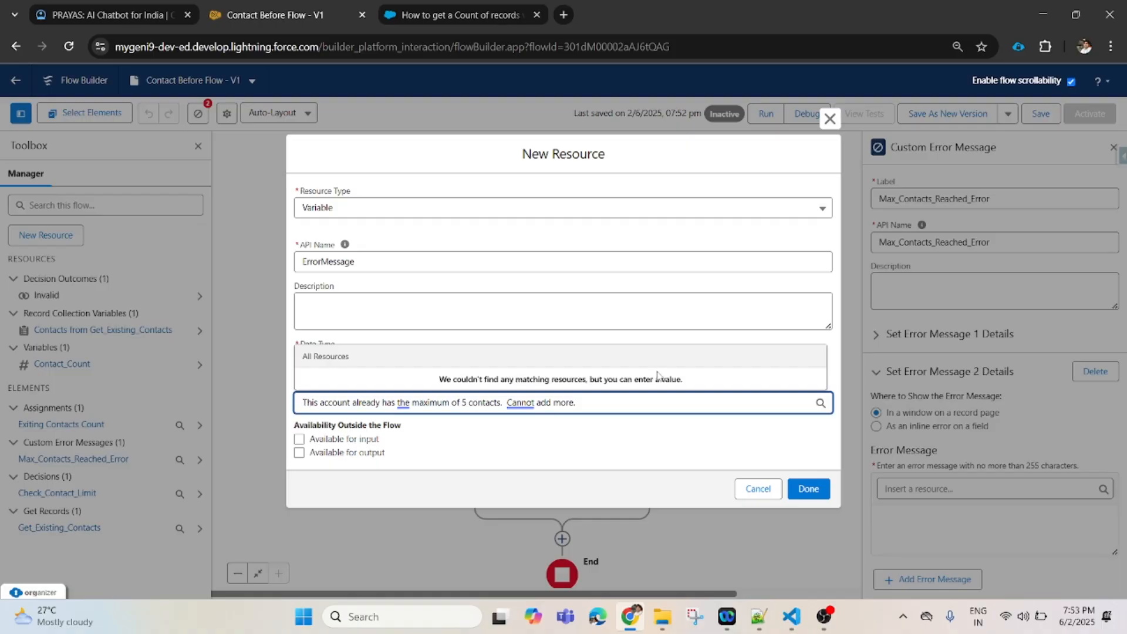
pyautogui.click(805, 493)
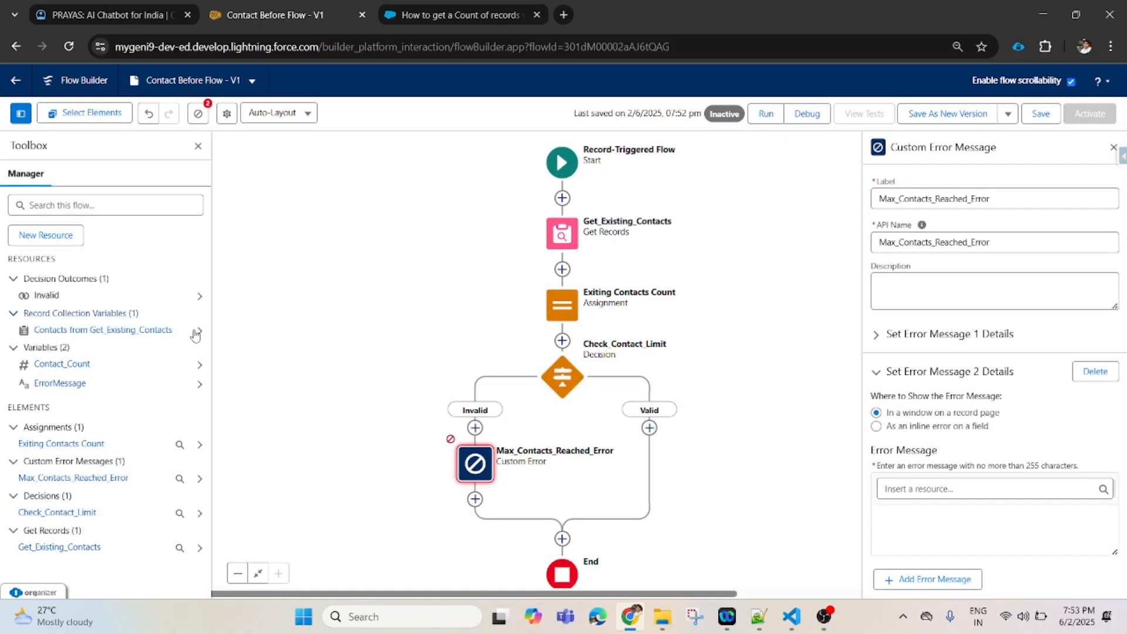
# - Insert {!ErrorMessage} into the second error message and save the flow
pyautogui.click(918, 488)
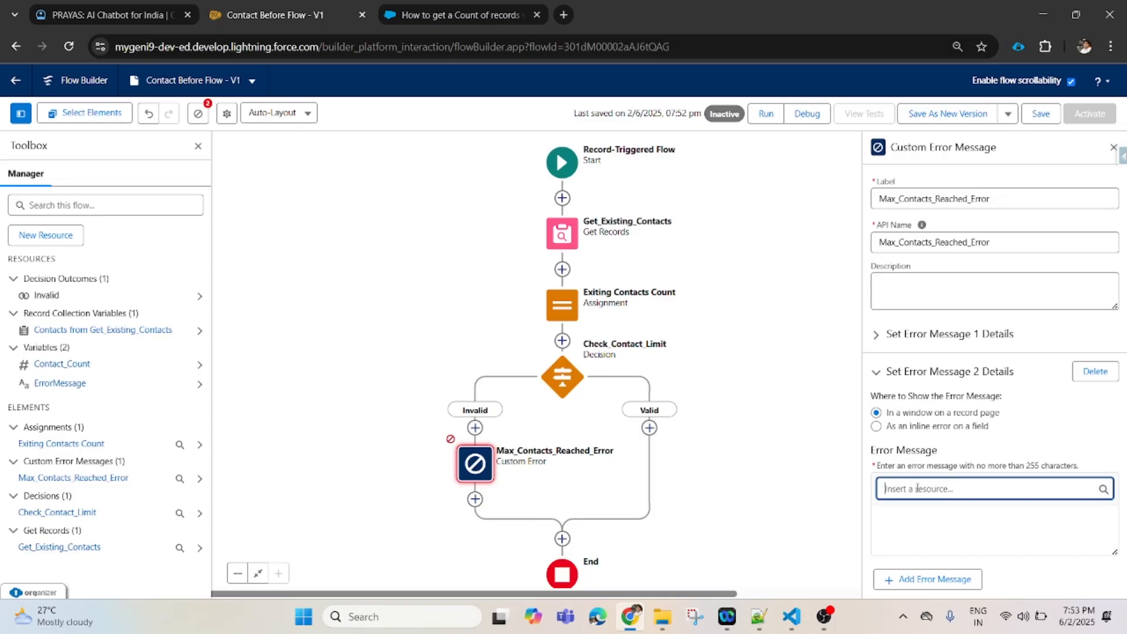
pyautogui.write('Errp')
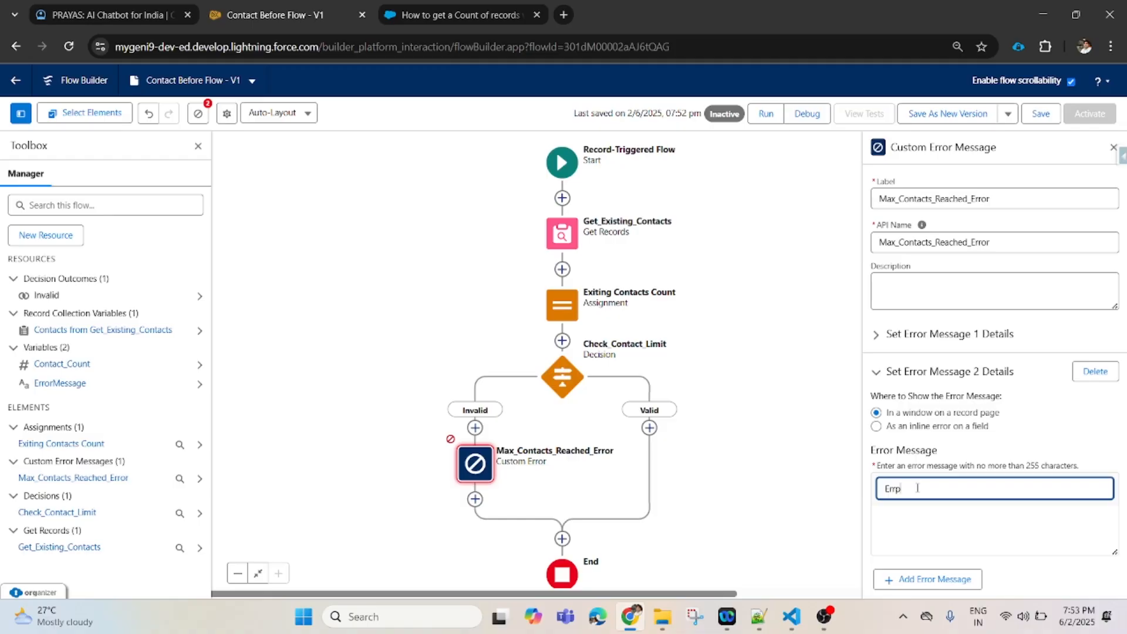
pyautogui.press('BackSpace')
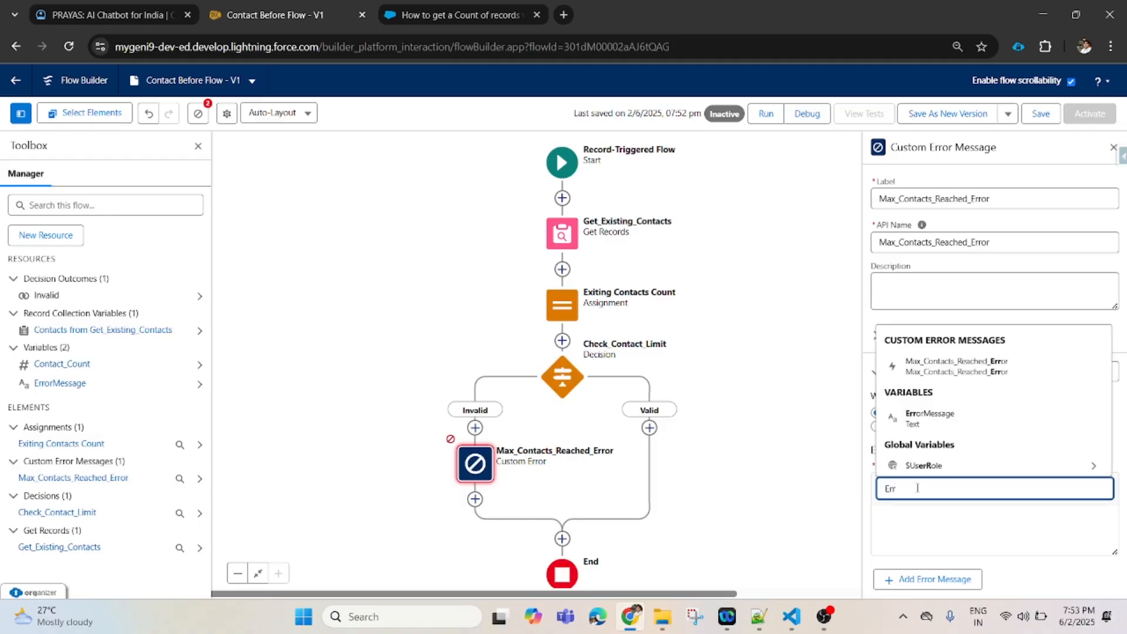
pyautogui.click(972, 418)
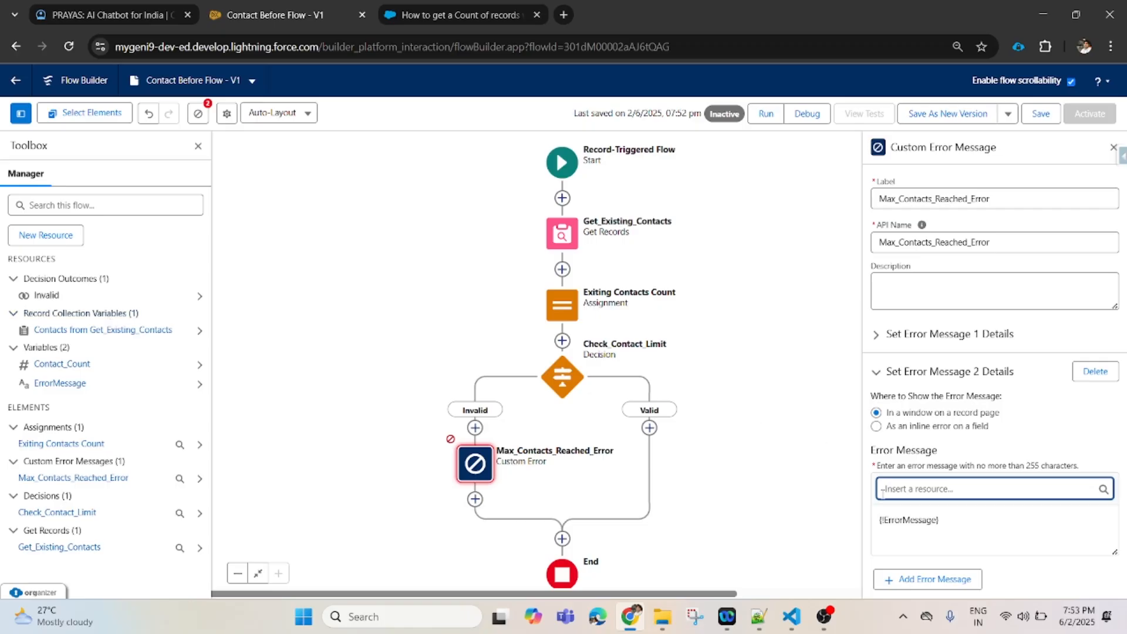
pyautogui.click(1041, 115)
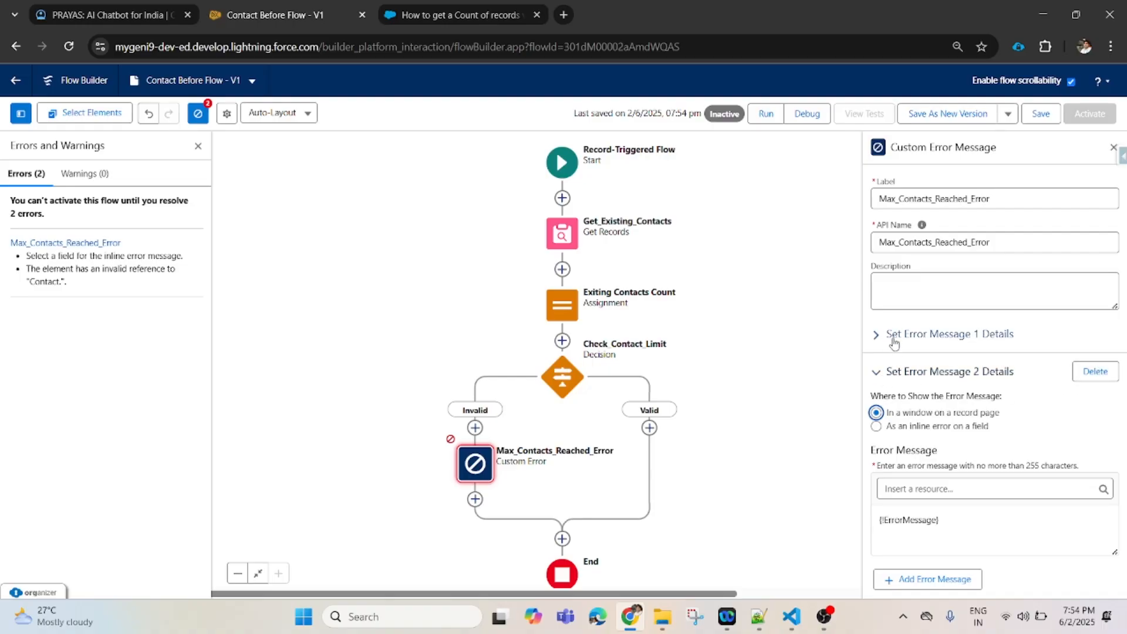
# - Delete the second error message, set the first to show in a window, and clear its text
pyautogui.click(1099, 376)
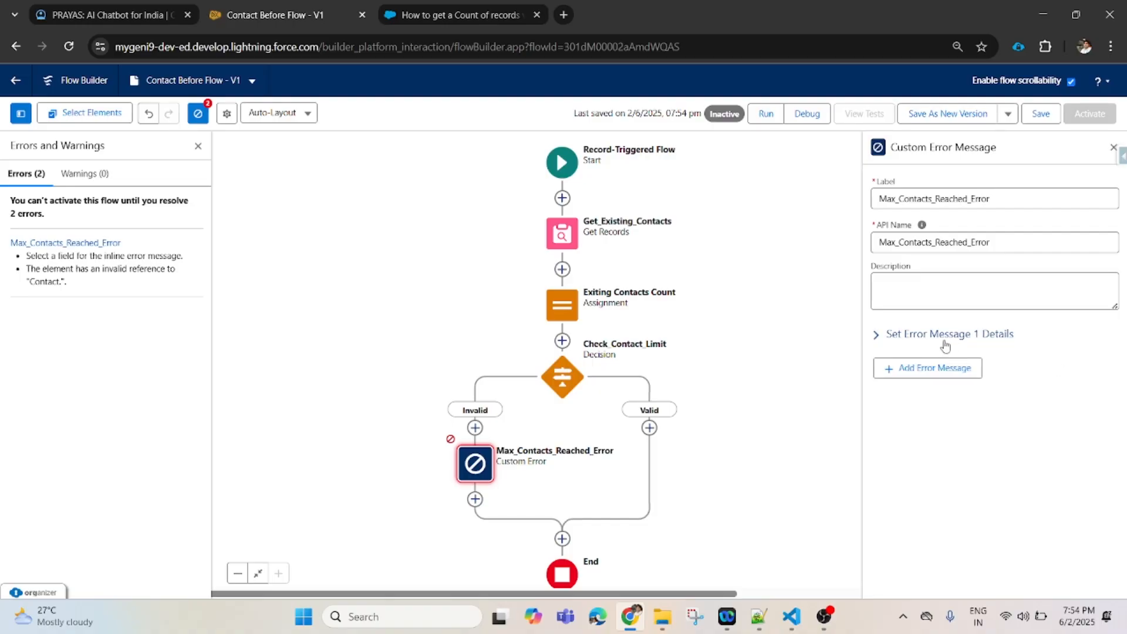
pyautogui.click(877, 338)
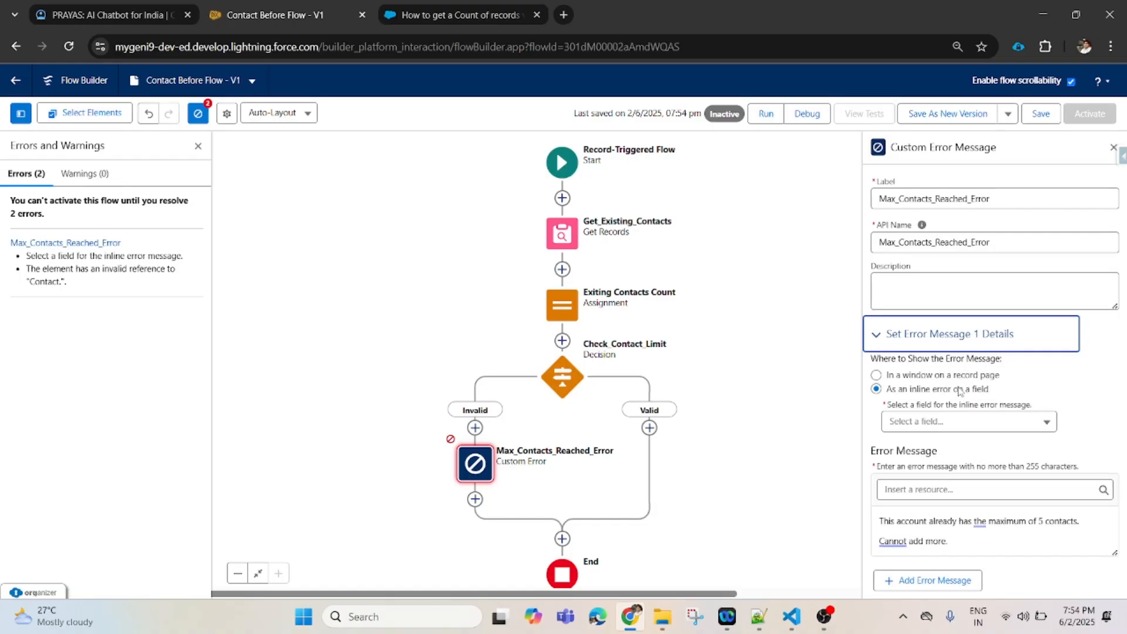
pyautogui.click(876, 375)
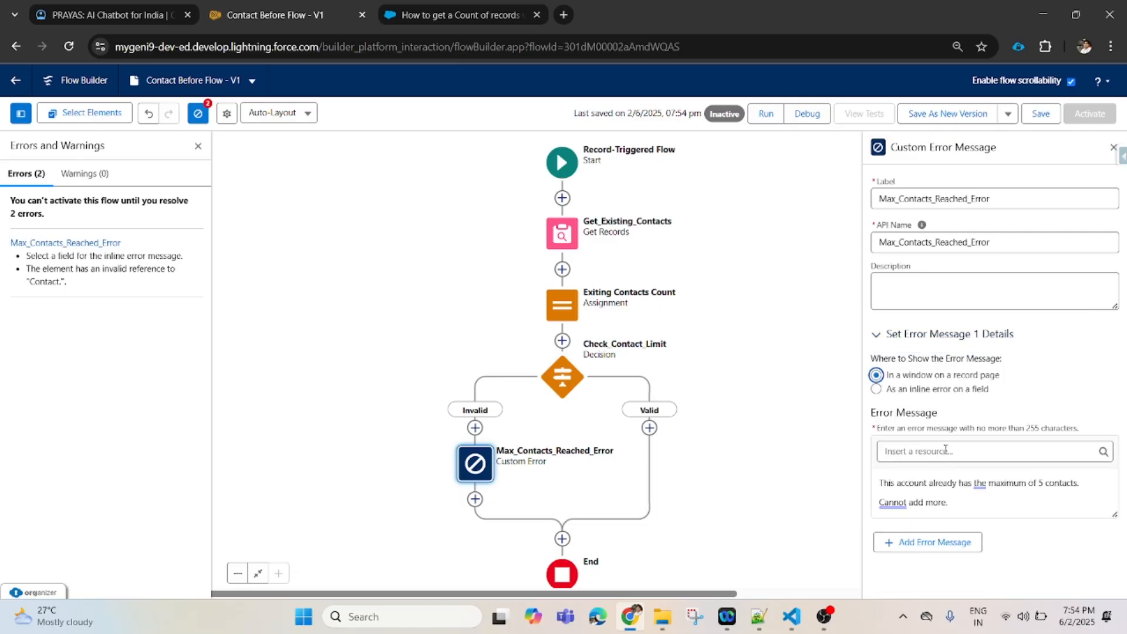
pyautogui.moveTo(956, 504); pyautogui.dragTo(854, 476)
pyautogui.press('BackSpace')
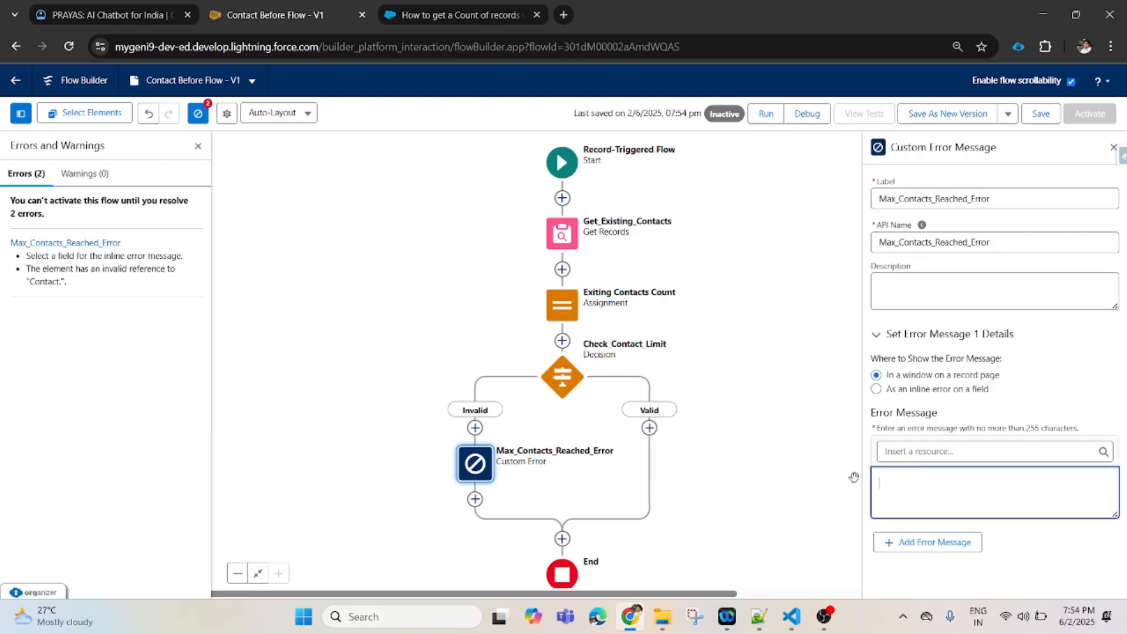
# - Make the message {!ErrorMessage}, then save and activate the flow
pyautogui.click(914, 451)
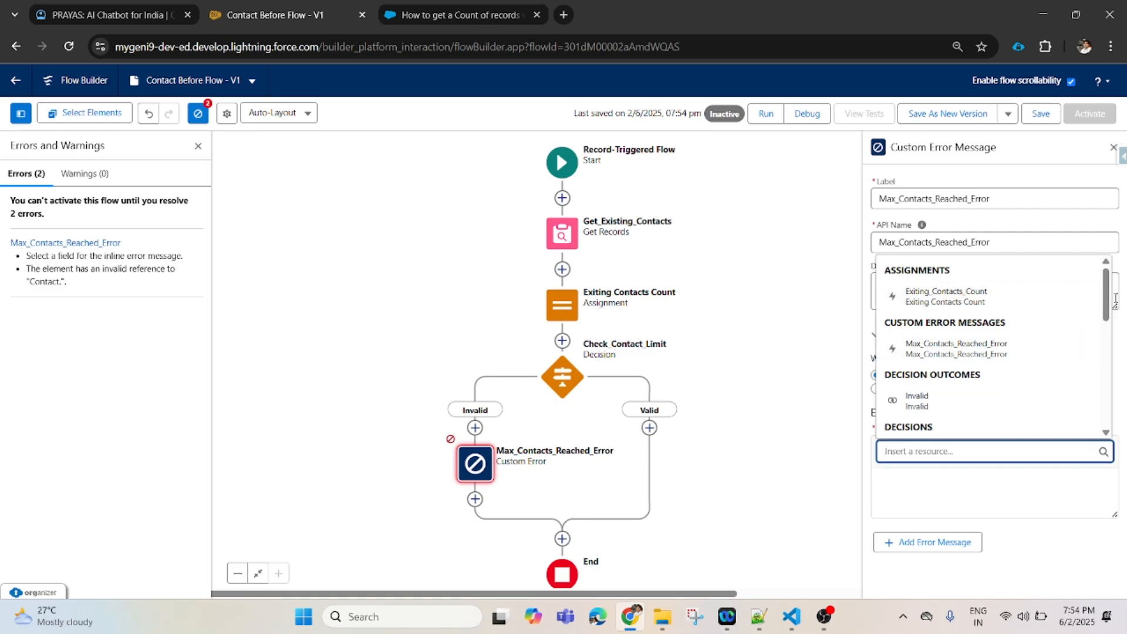
pyautogui.write('Erro')
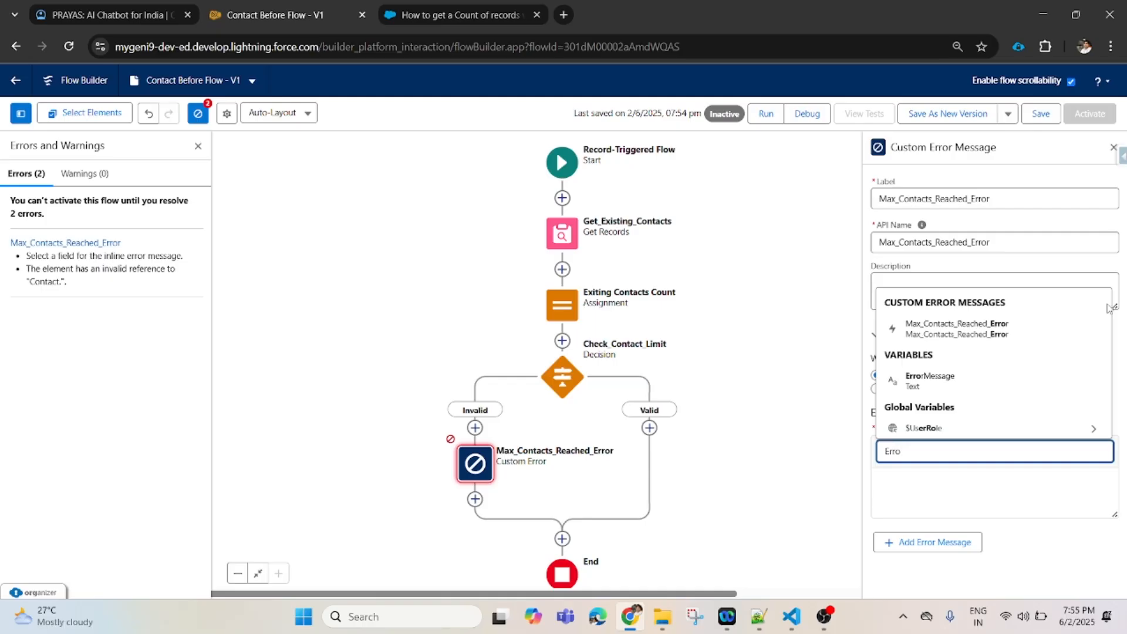
pyautogui.click(949, 383)
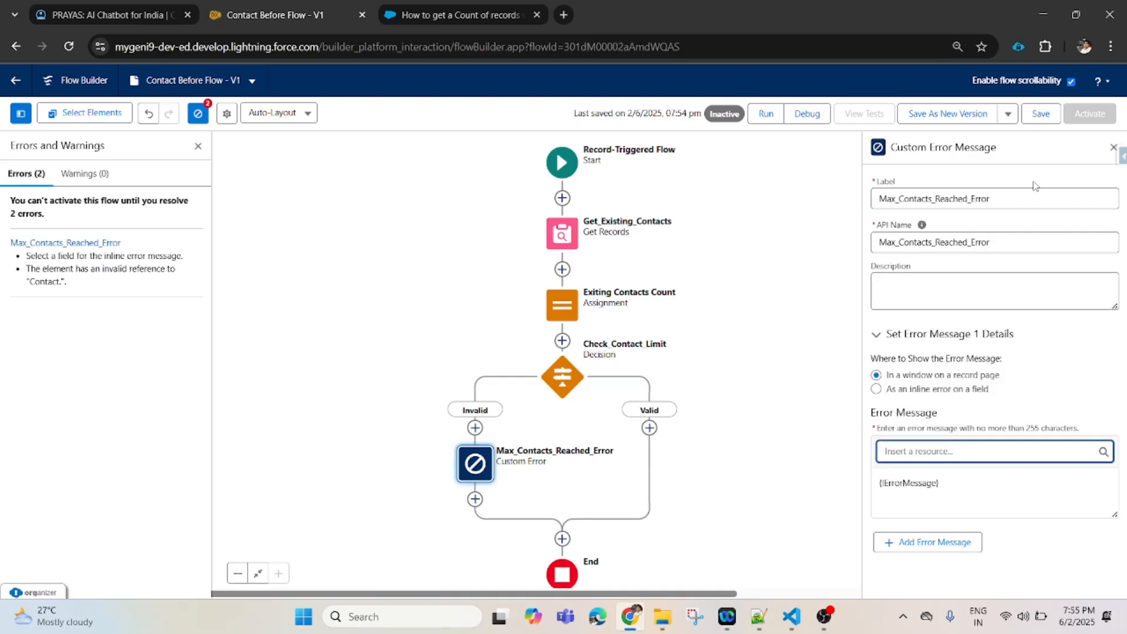
pyautogui.click(1040, 116)
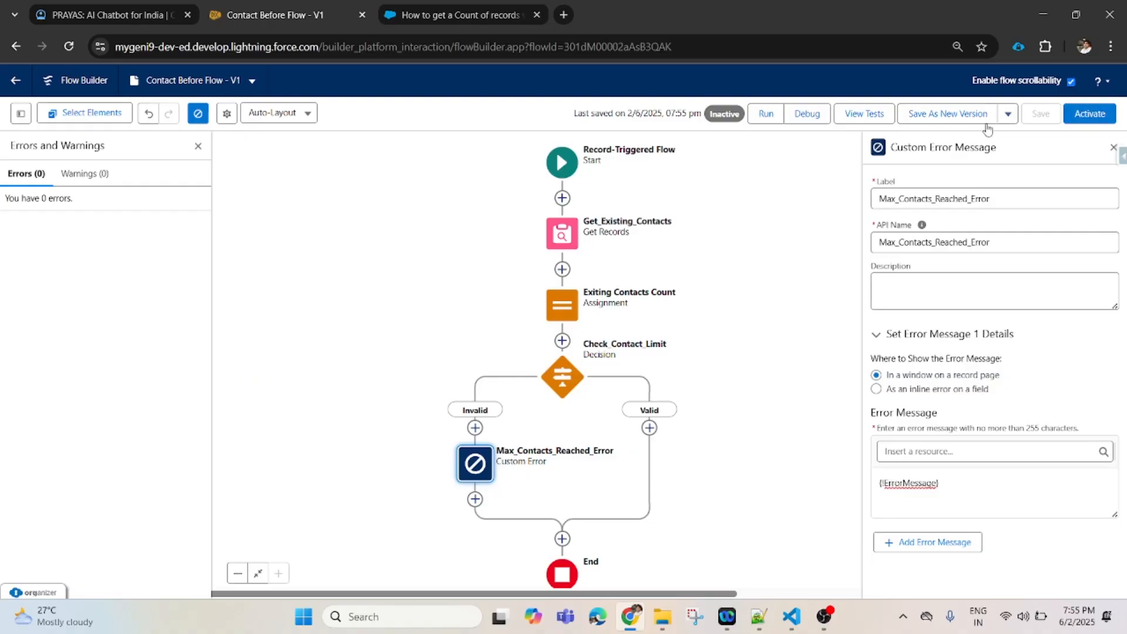
pyautogui.click(1088, 116)
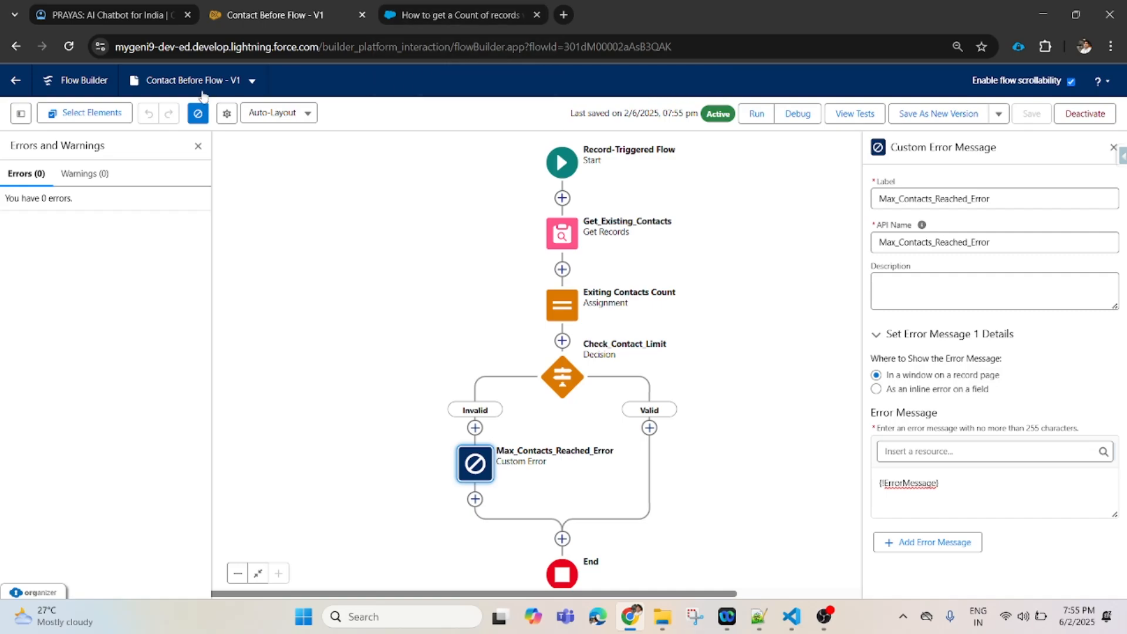
# - Leave Flow Builder and open the Accounts tab through the App Launcher
pyautogui.click(16, 85)
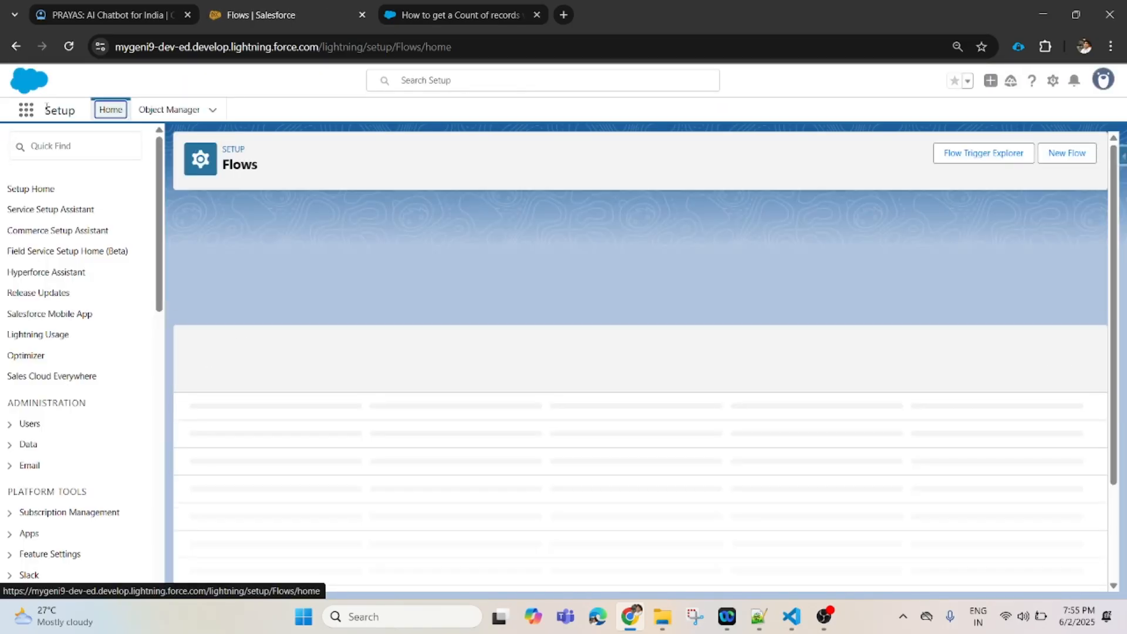
pyautogui.click(26, 119)
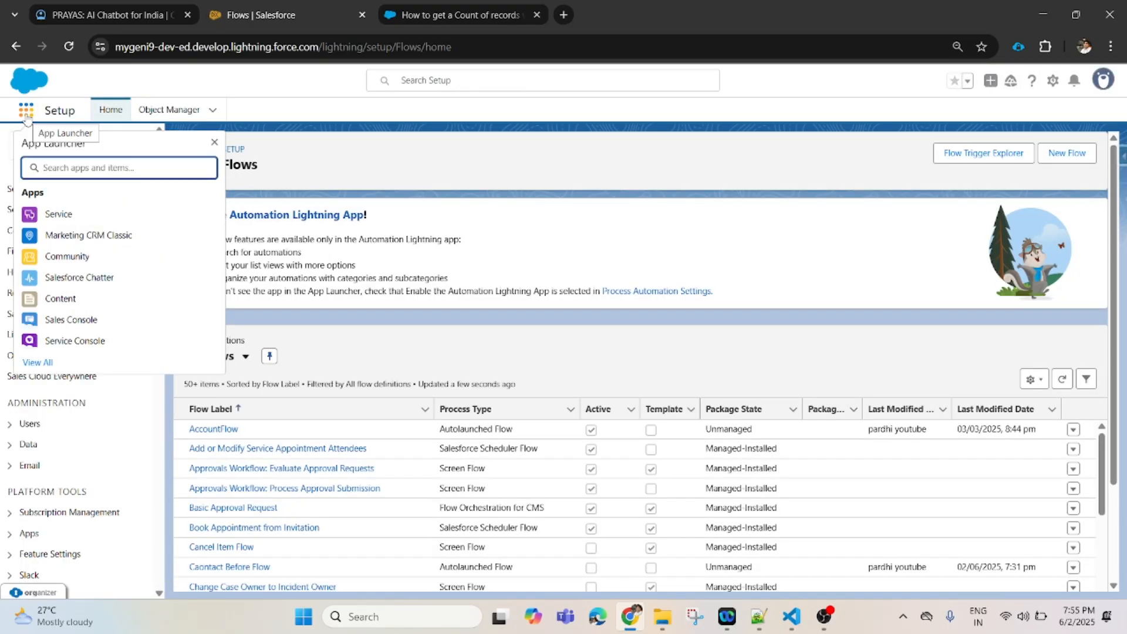
pyautogui.write('Accou')
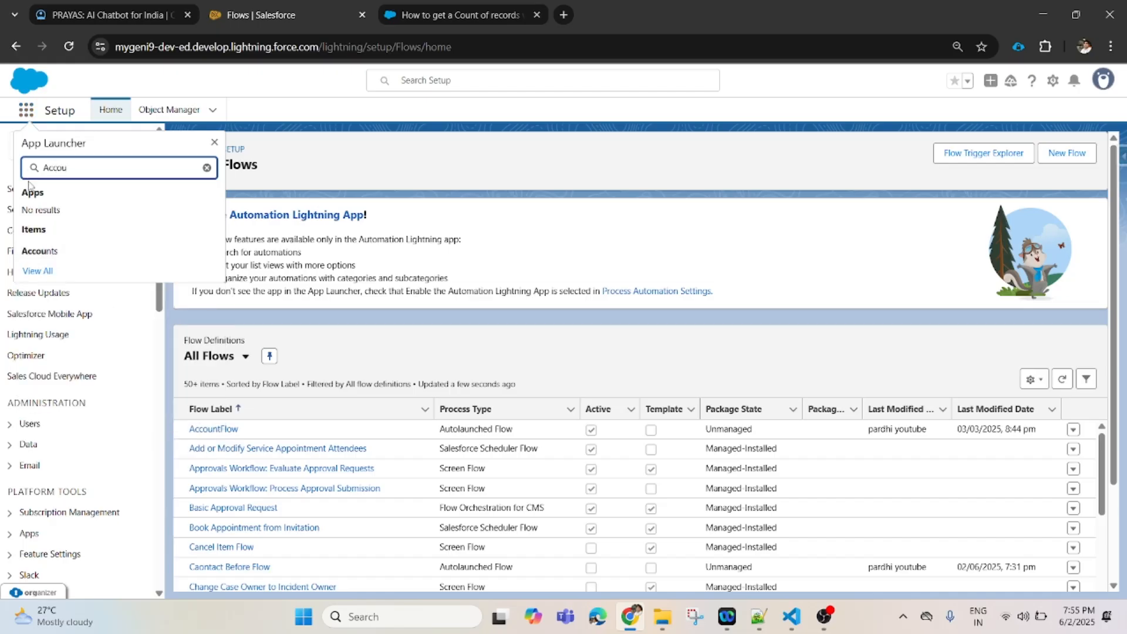
pyautogui.click(49, 252)
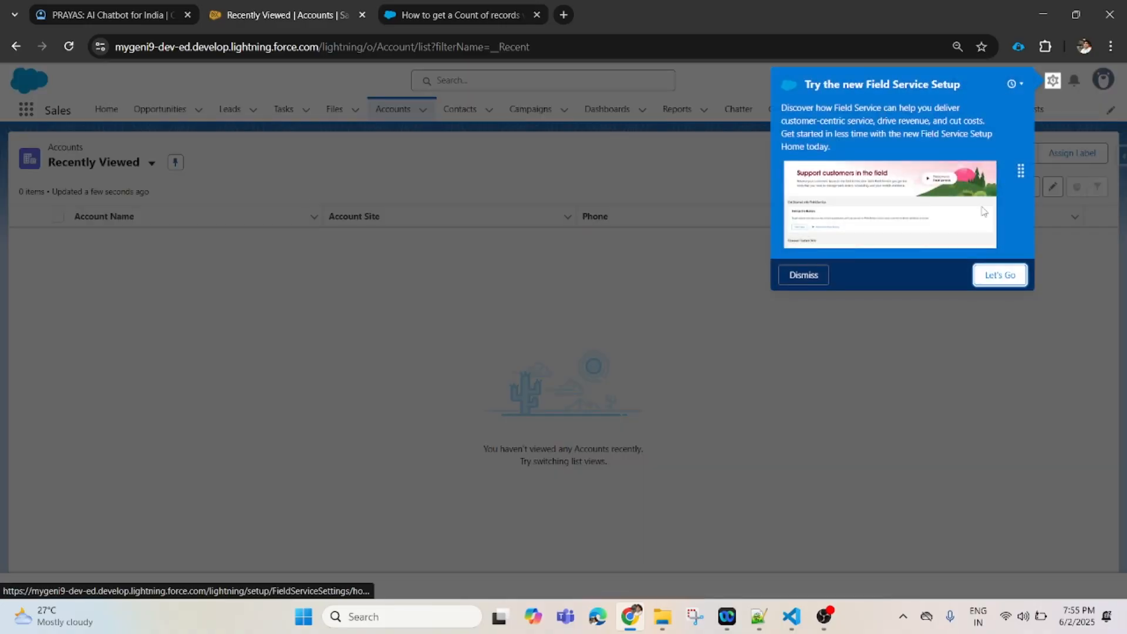
pyautogui.click(808, 278)
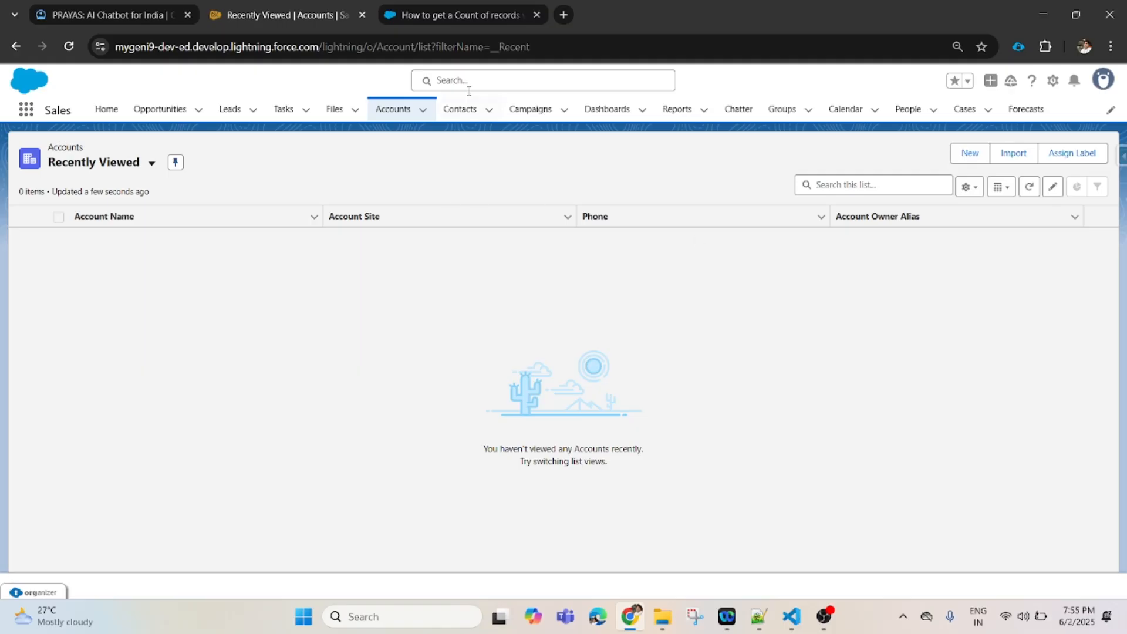
pyautogui.click(393, 109)
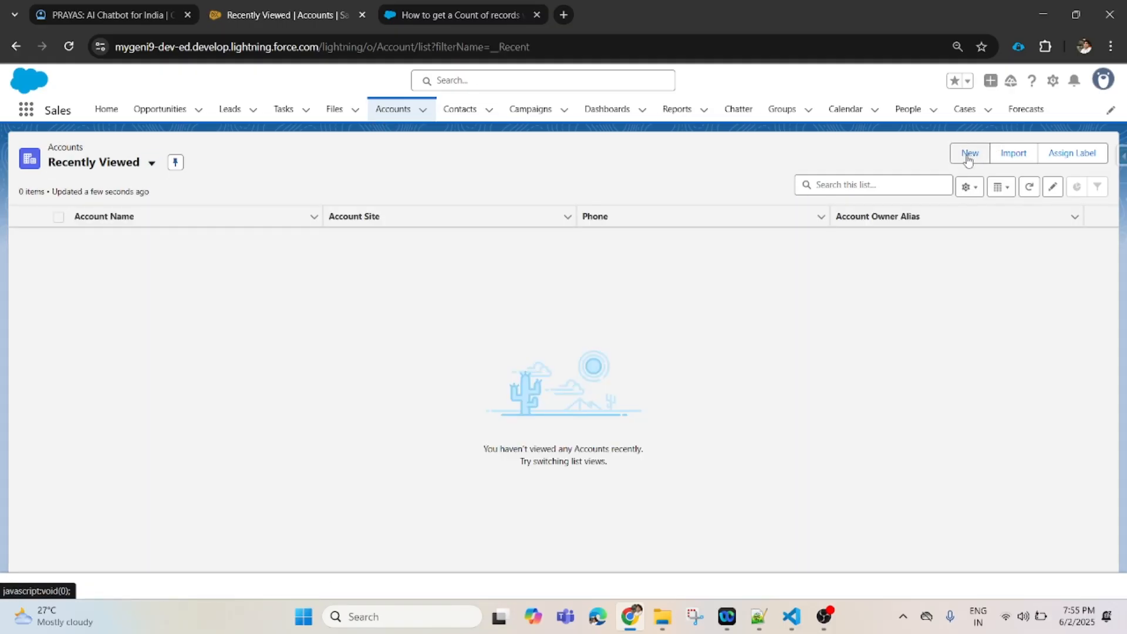
# - Create and save a new account named 'Flow Error Message Test'
pyautogui.click(969, 154)
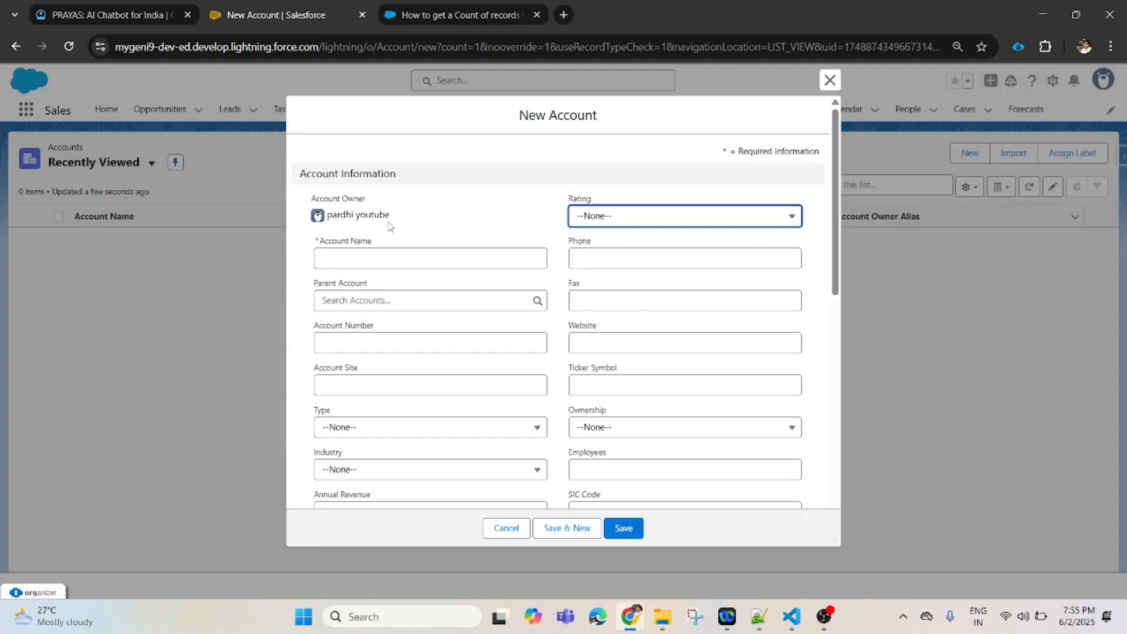
pyautogui.click(358, 258)
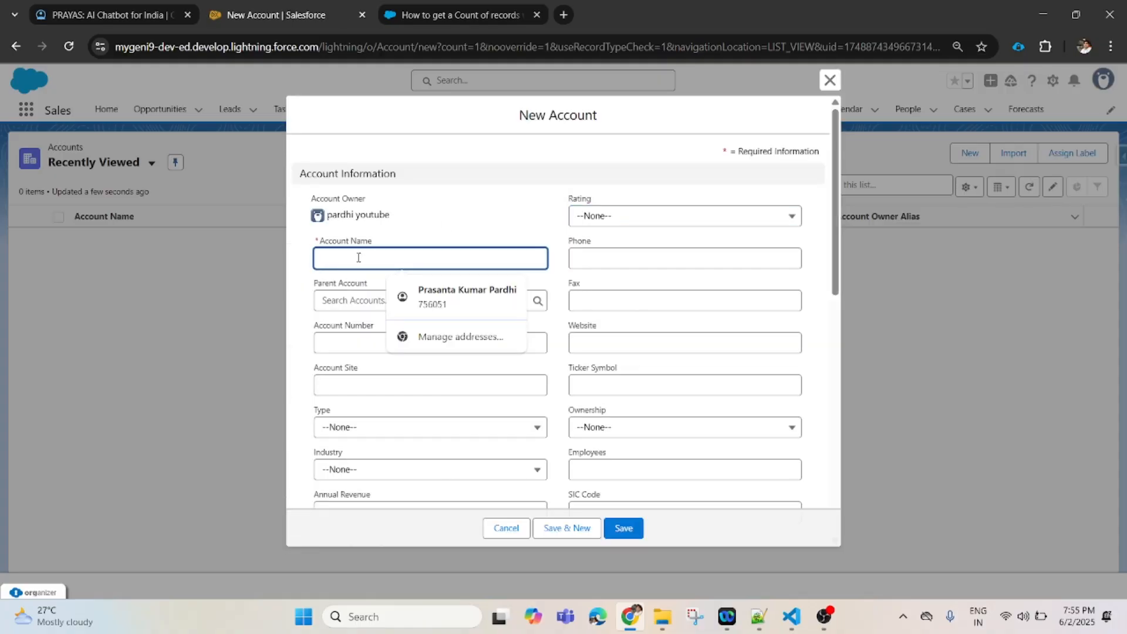
pyautogui.write('Flow Error')
pyautogui.press('BackSpace')
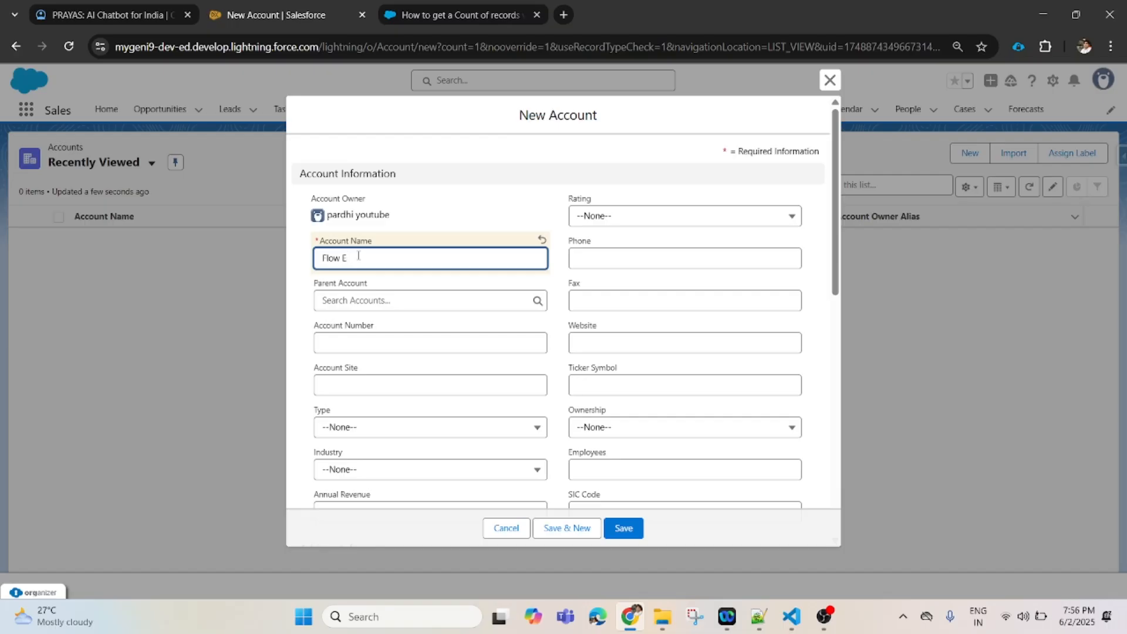
pyautogui.write('e Me')
pyautogui.click(630, 529)
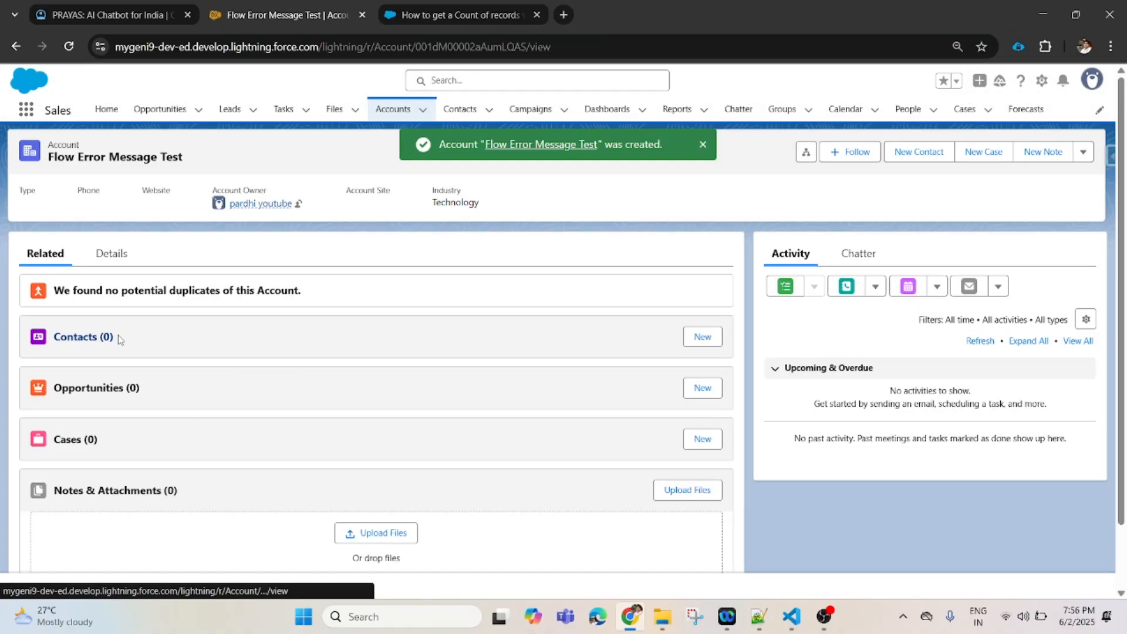
# - Create contact 'Test 1' on the account, leaving First Name blank
pyautogui.click(700, 343)
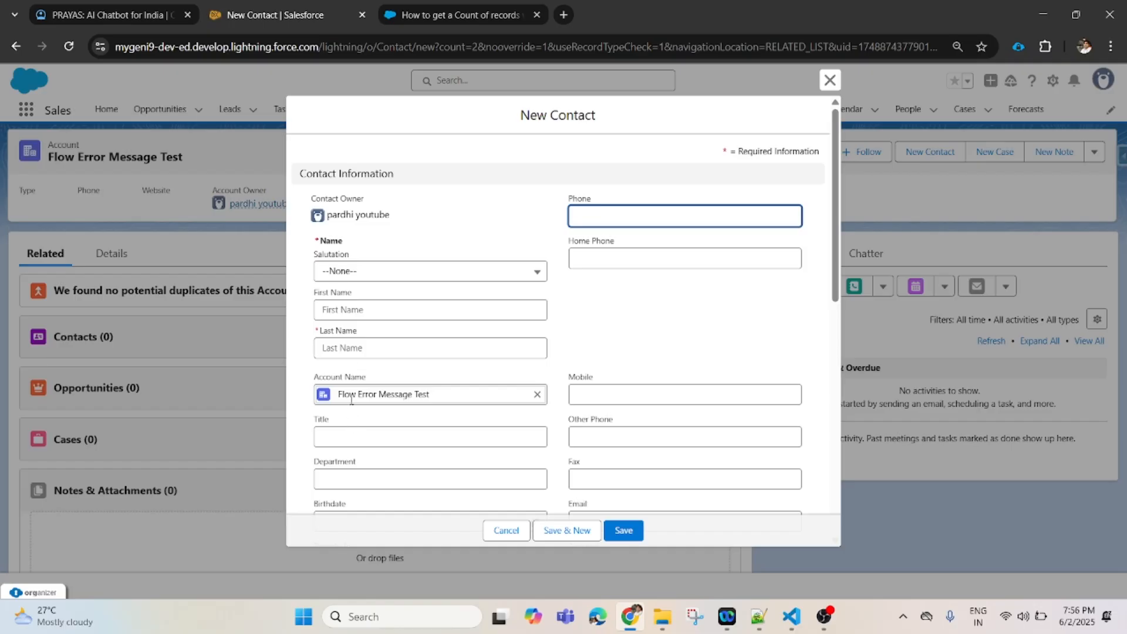
pyautogui.click(361, 307)
pyautogui.write('Test 1')
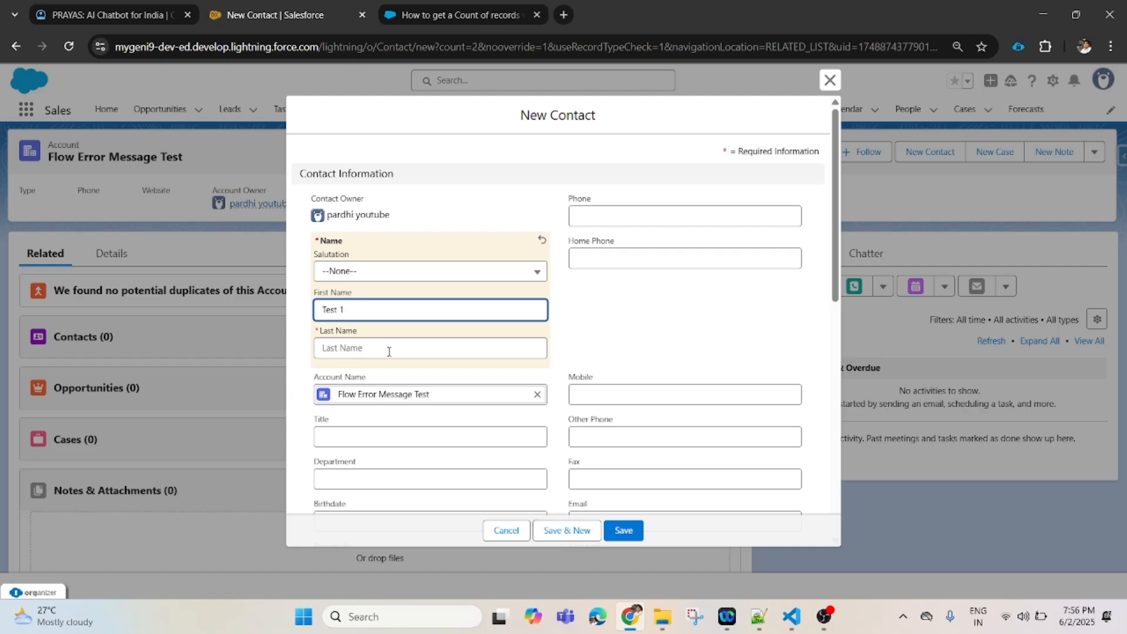
pyautogui.moveTo(359, 310); pyautogui.dragTo(305, 317)
pyautogui.press('BackSpace')
pyautogui.click(364, 347)
pyautogui.write('Test 1')
pyautogui.click(569, 531)
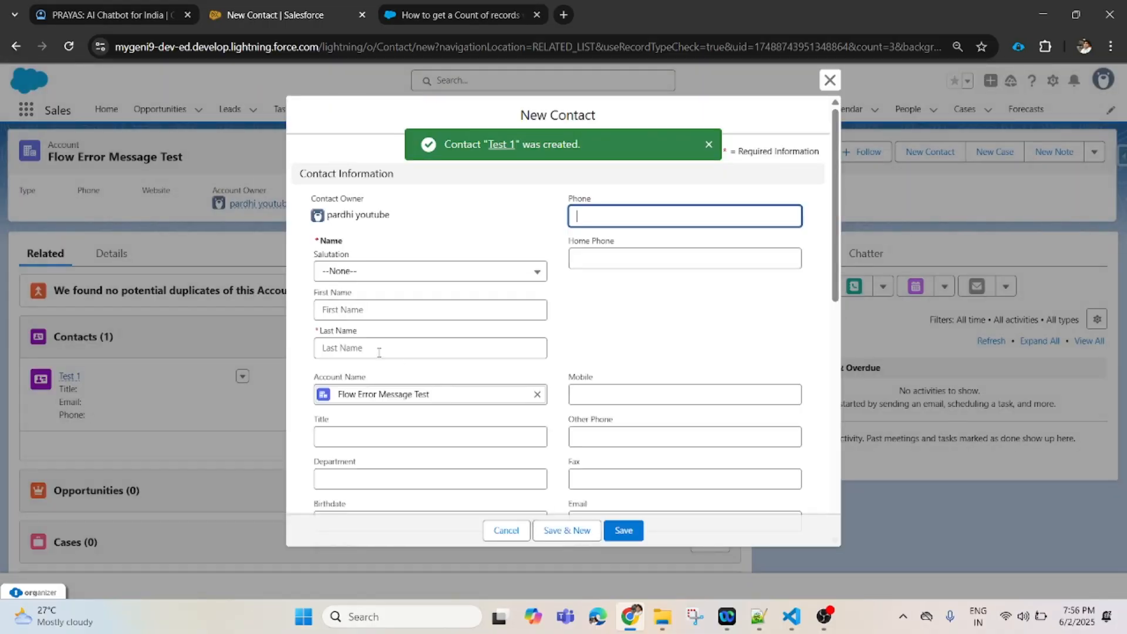
# - Add contacts 'Test 2' and 'Test 3' with Save & New
pyautogui.click(379, 352)
pyautogui.write('Test 2')
pyautogui.click(572, 533)
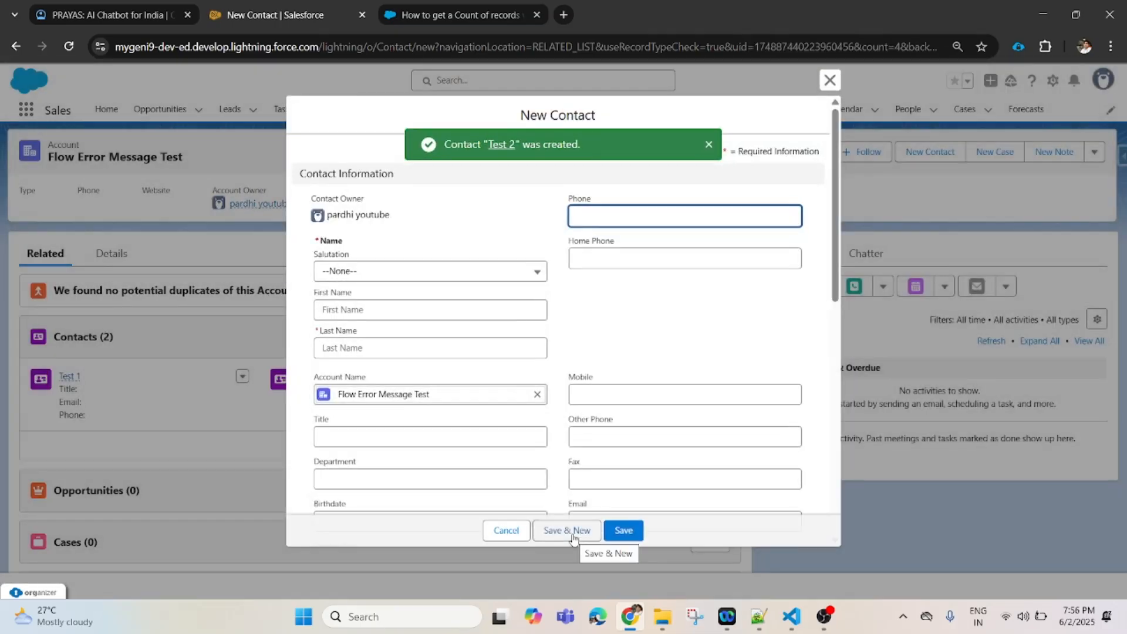
pyautogui.click(377, 348)
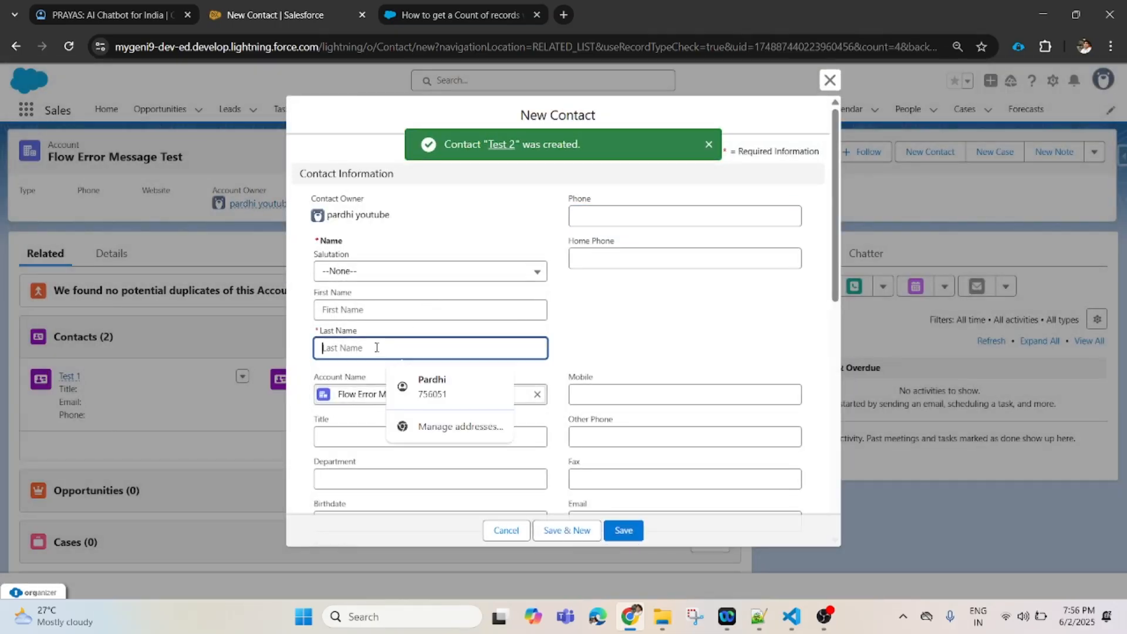
pyautogui.write('Test 3')
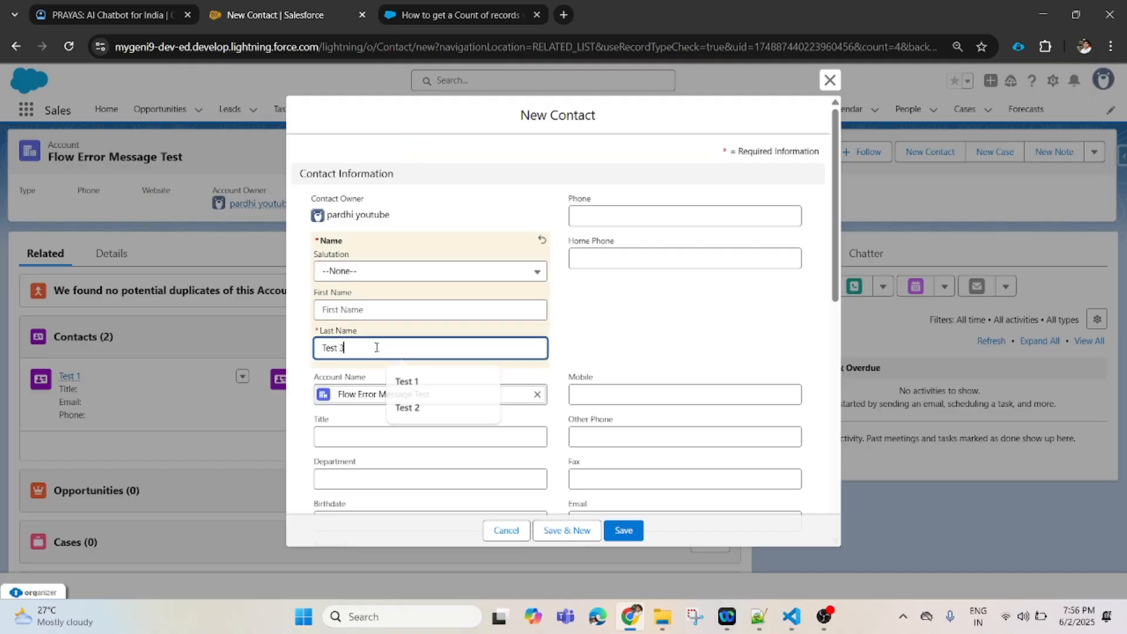
pyautogui.click(577, 530)
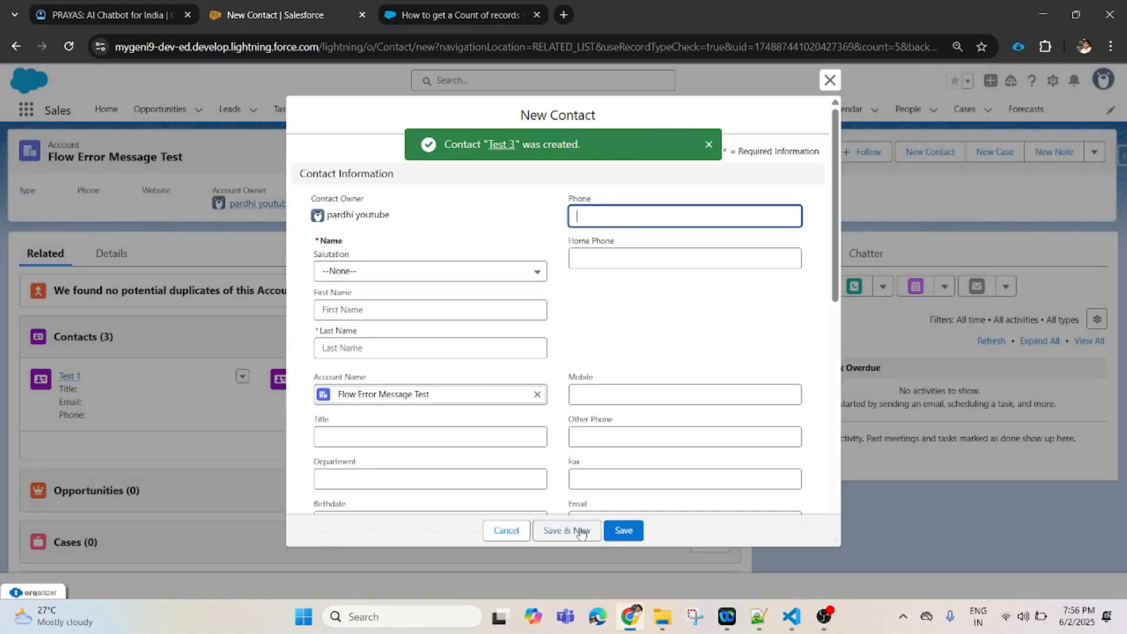
# - Add contacts 'Test 4' and 'Test 5', leaving a blank contact form open
pyautogui.click(370, 347)
pyautogui.write('Te')
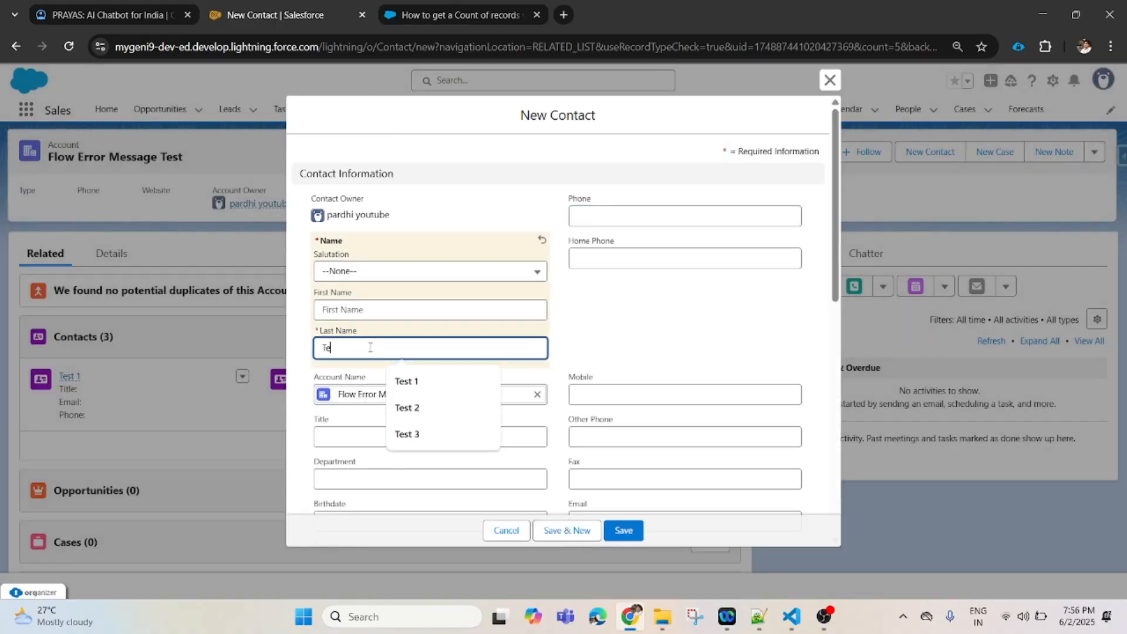
pyautogui.write('st 4')
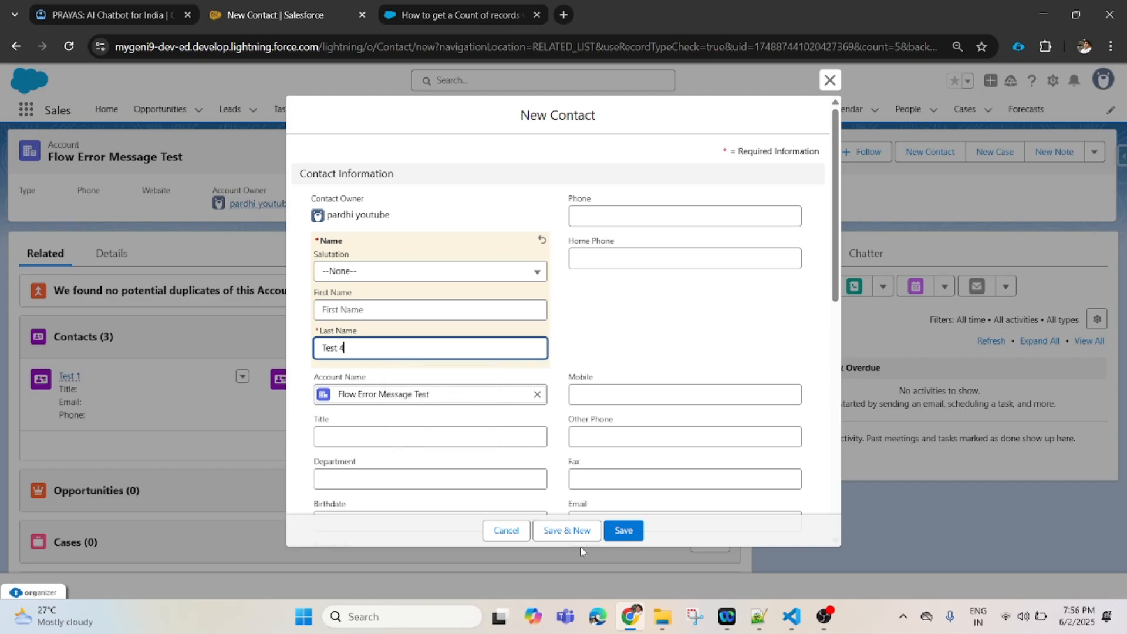
pyautogui.click(568, 531)
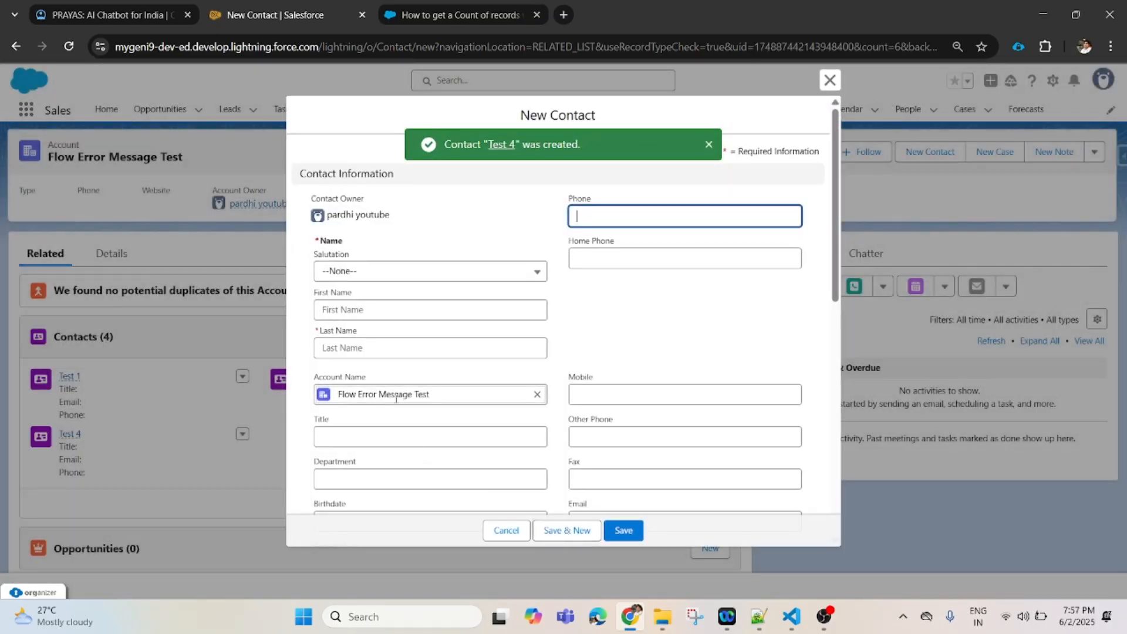
pyautogui.click(371, 347)
pyautogui.write('Test')
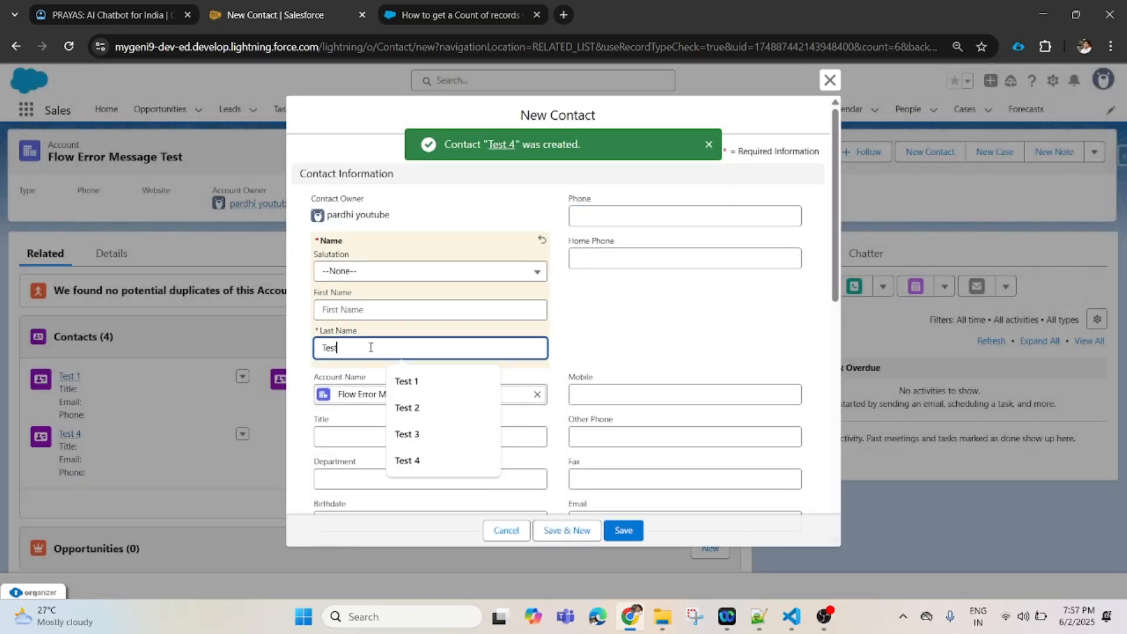
pyautogui.write(' 5')
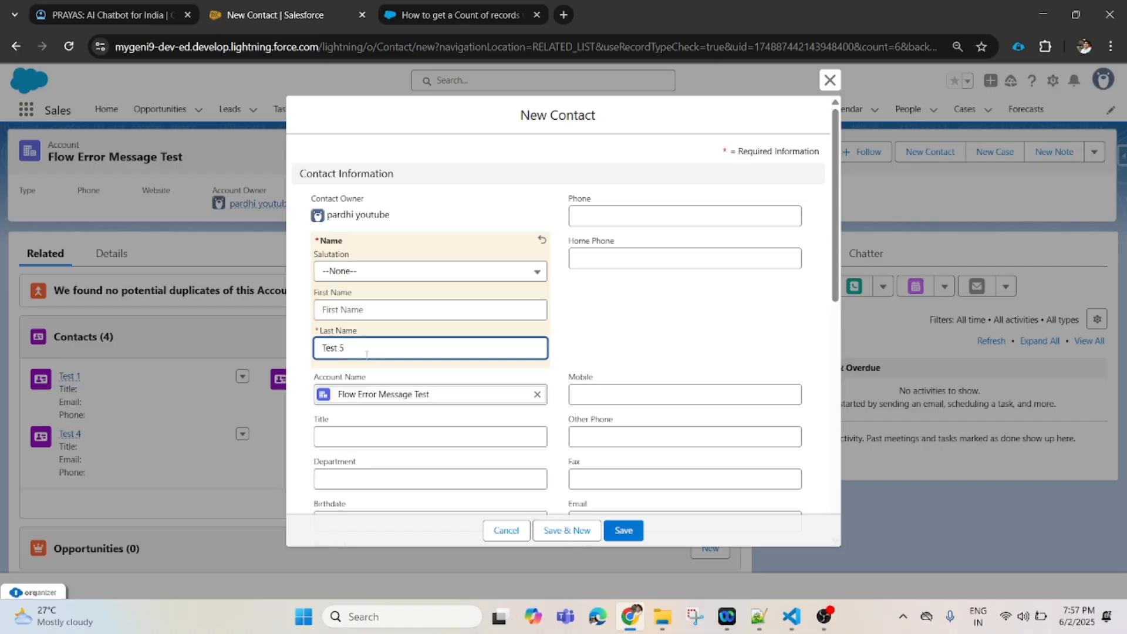
pyautogui.click(569, 531)
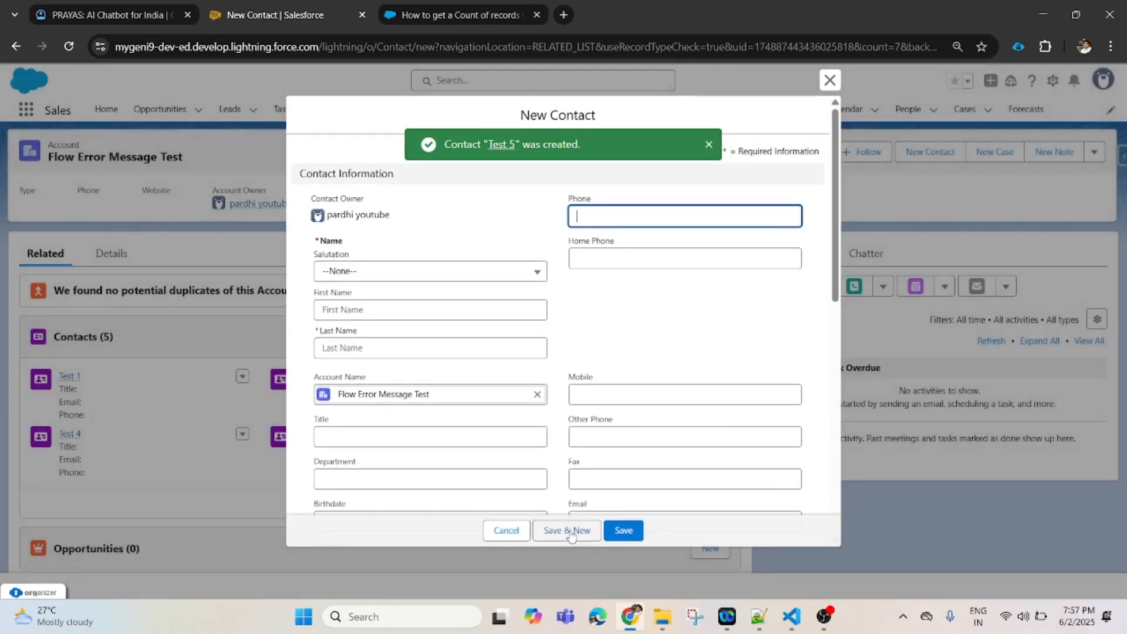
pyautogui.click(387, 350)
# - Try saving sixth contact 'Test 6', get the maximum-5-contacts error, then return to PRAYAS
pyautogui.write('Test')
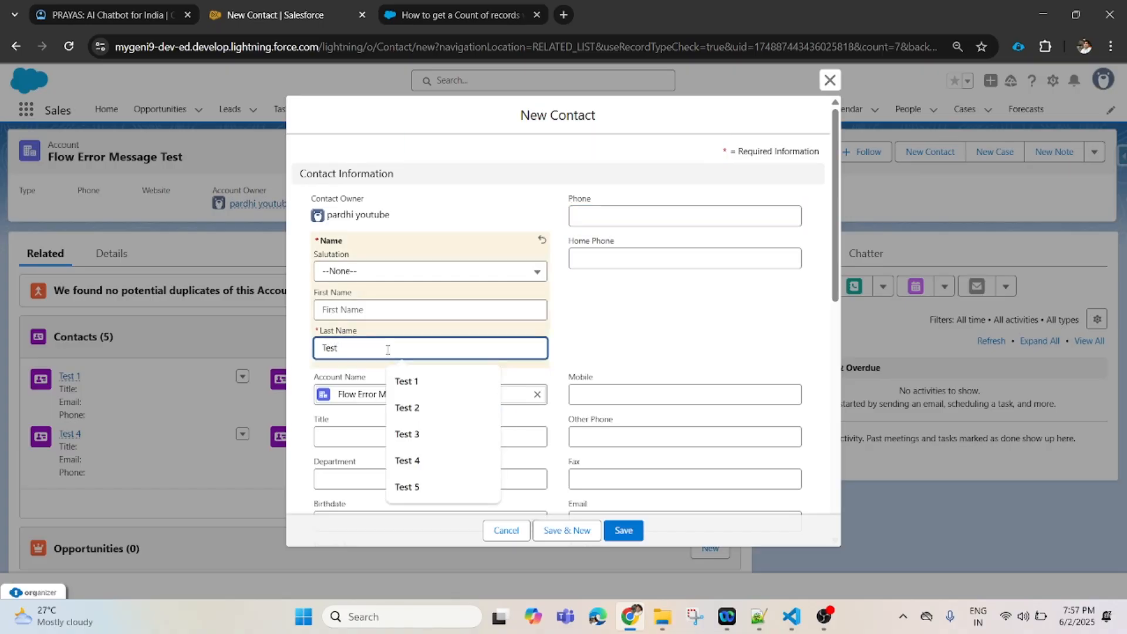
pyautogui.write(' 6')
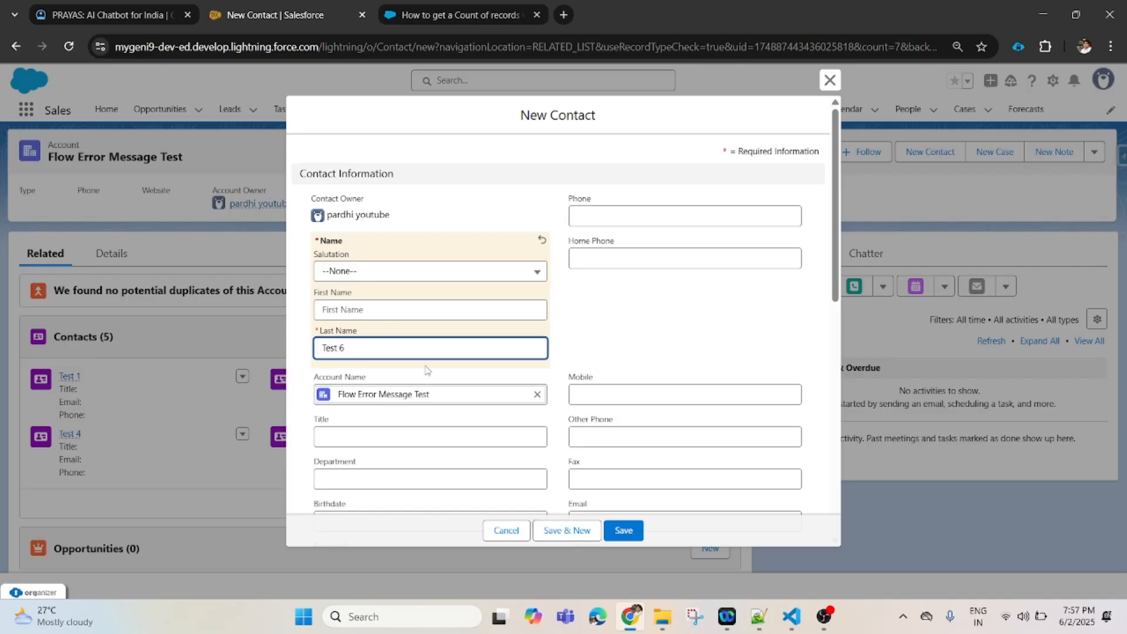
pyautogui.click(580, 531)
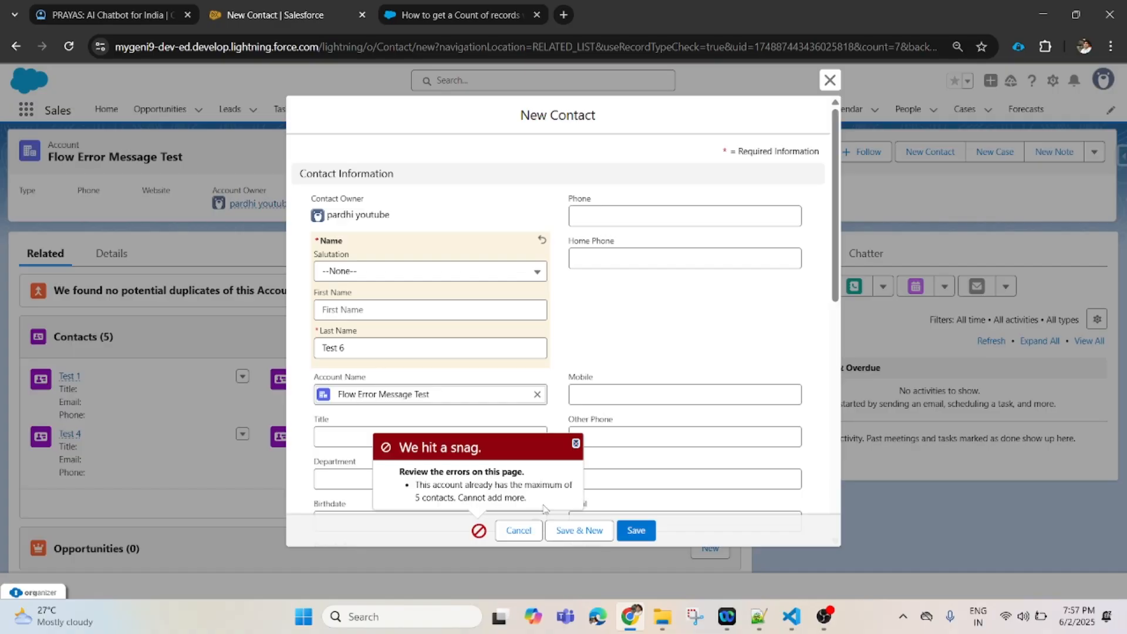
pyautogui.click(133, 15)
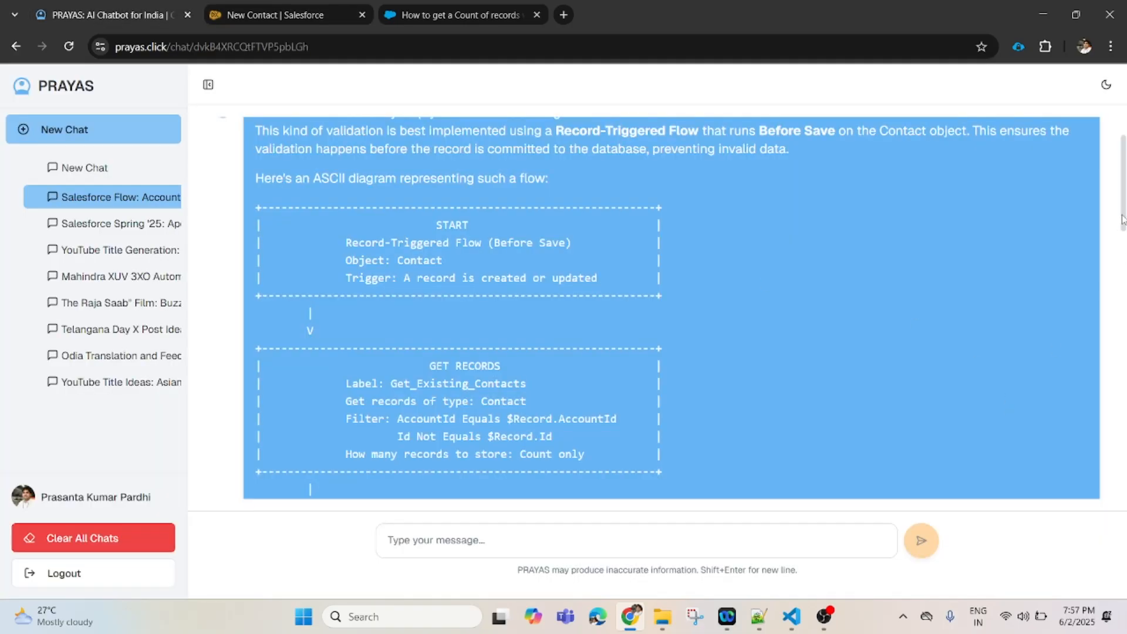
# - Delete the 'YouTube Title Ideas: Asian Bullet Trains and Aerospace Capital' chat from the sidebar
pyautogui.moveTo(1122, 219); pyautogui.dragTo(1123, 145)
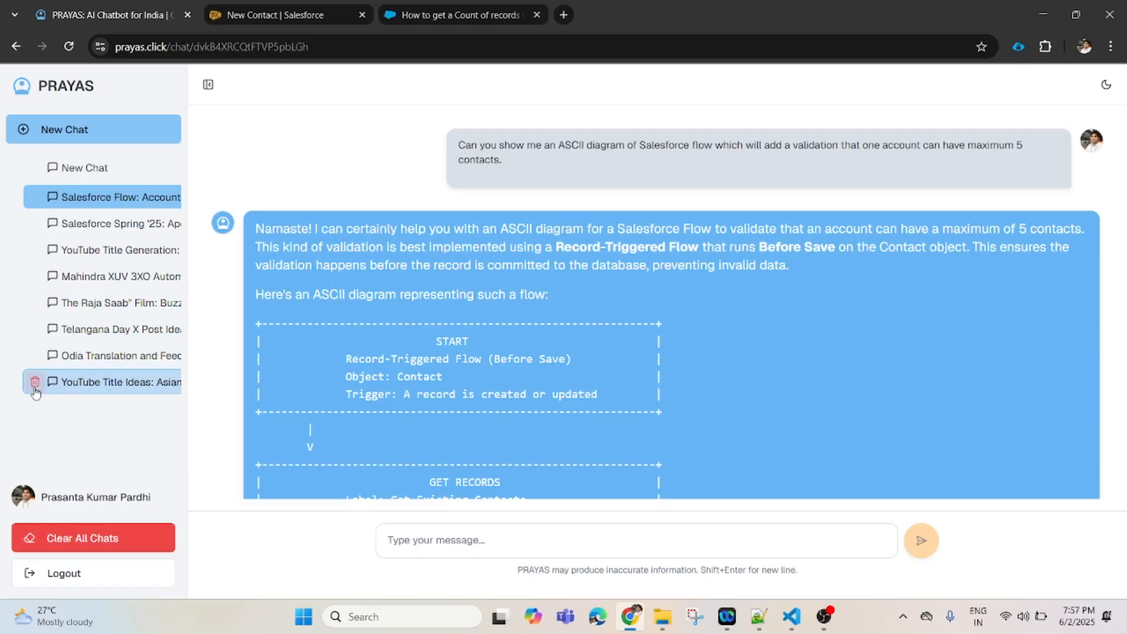
pyautogui.click(34, 383)
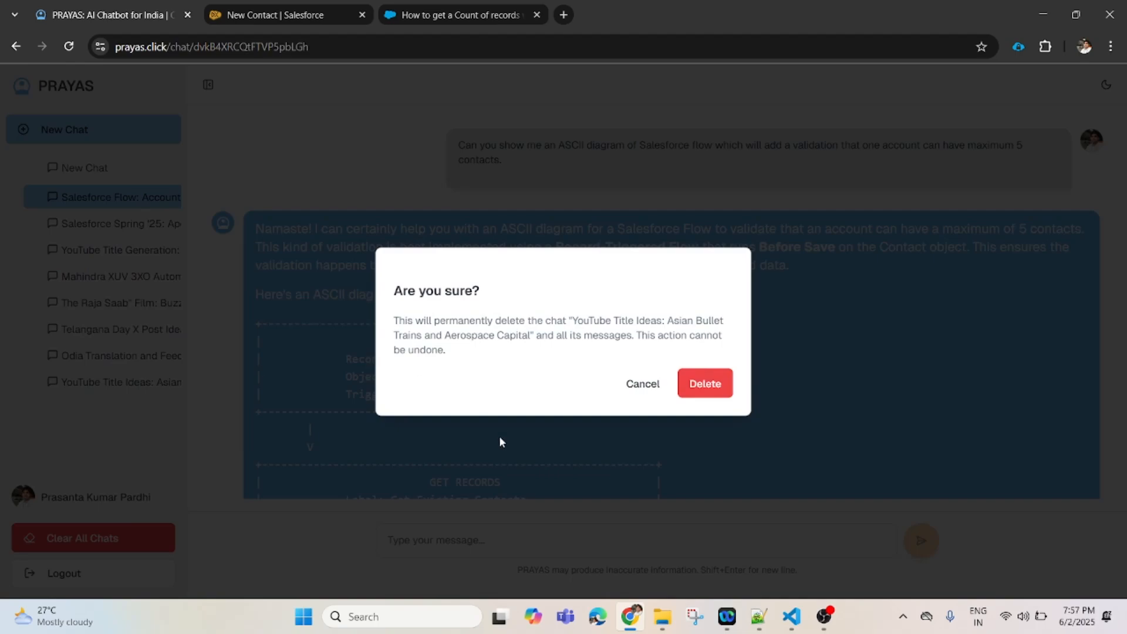
pyautogui.click(690, 392)
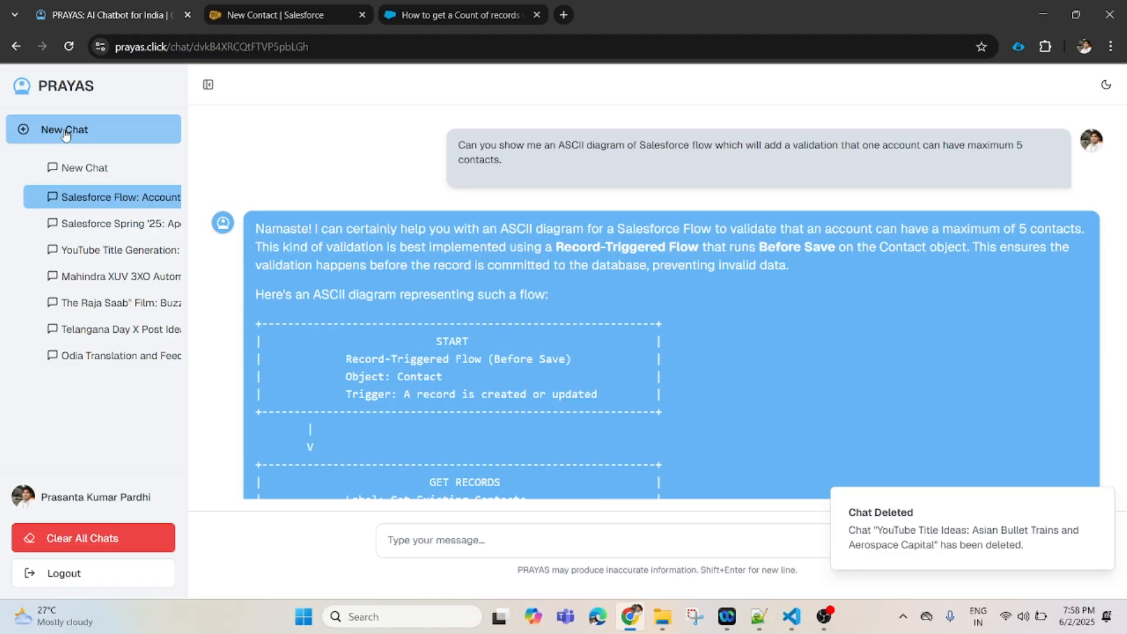
# - In a new chat, ask 'Do you know Salesforce Sales cloud vs Service Cloud in a table'
pyautogui.click(84, 168)
pyautogui.click(445, 538)
pyautogui.write('Do you know Salesforce ')
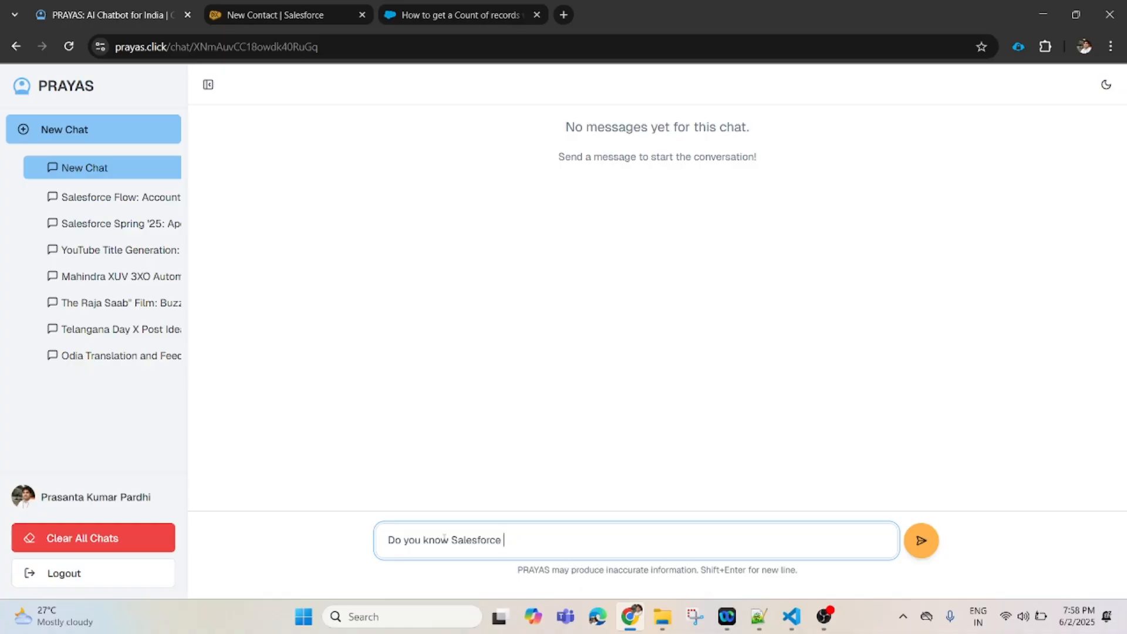
pyautogui.write('Sales cloud vs Service')
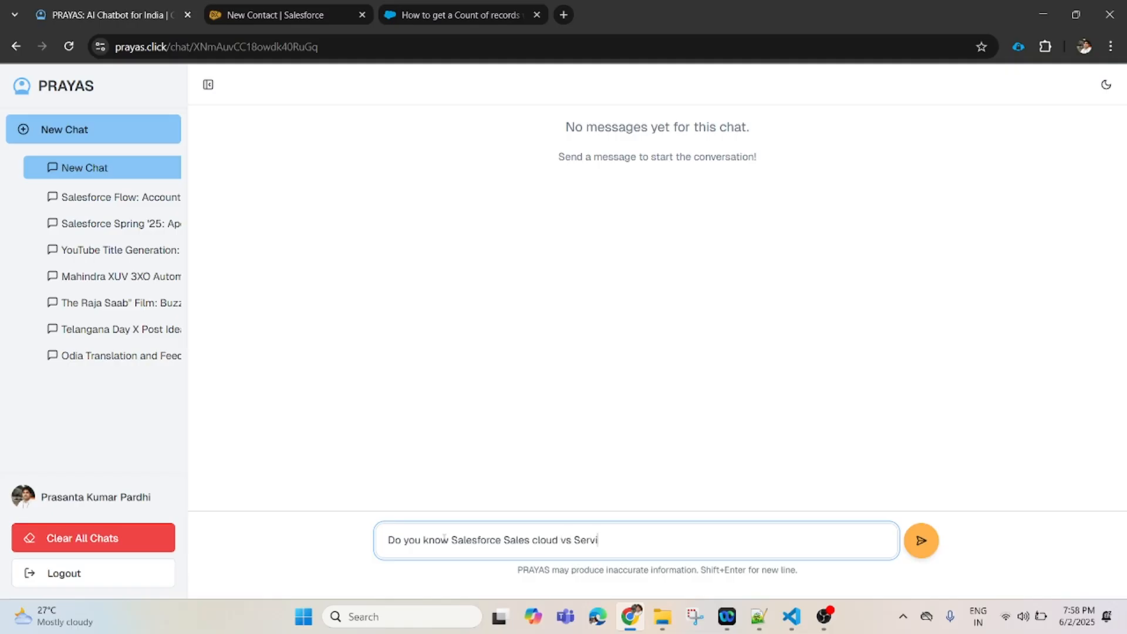
pyautogui.write(' Cloud in a table')
pyautogui.click(923, 543)
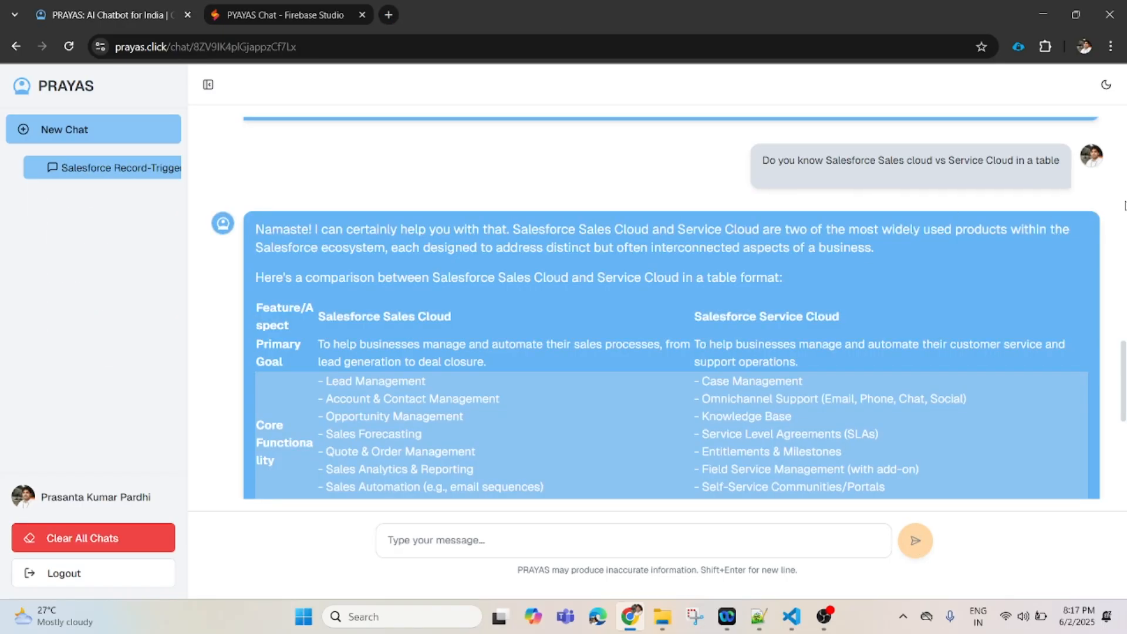
# - Scroll through the comparison table to its closing note on 360-degree customer views
pyautogui.scroll(2, 1122, 396)
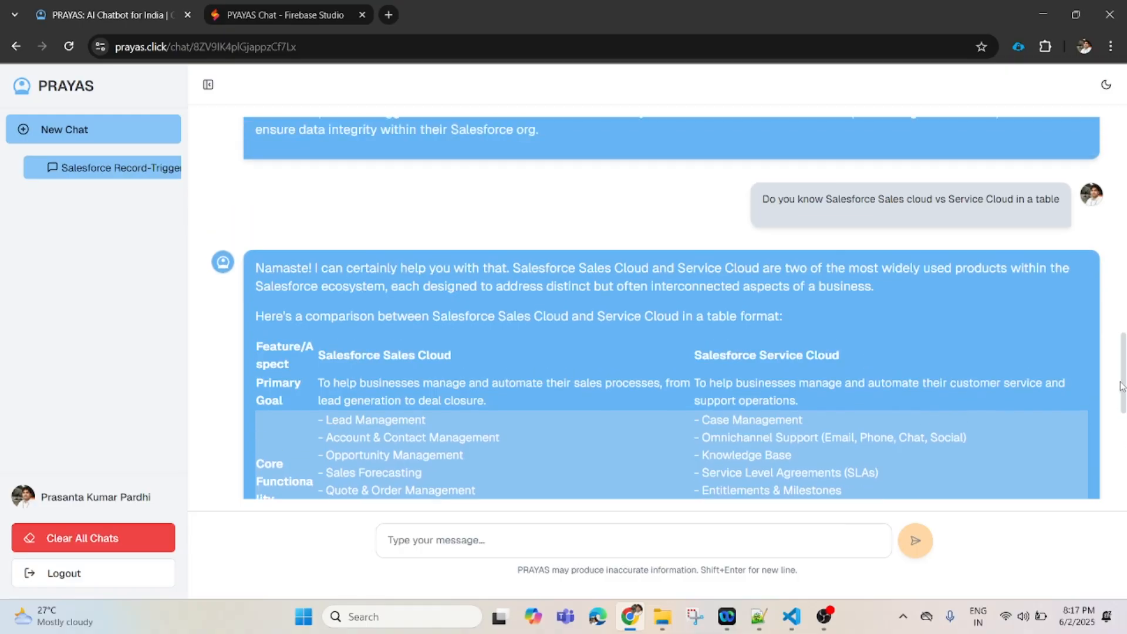
pyautogui.scroll(-2, 1123, 396)
pyautogui.scroll(-1, 1122, 396)
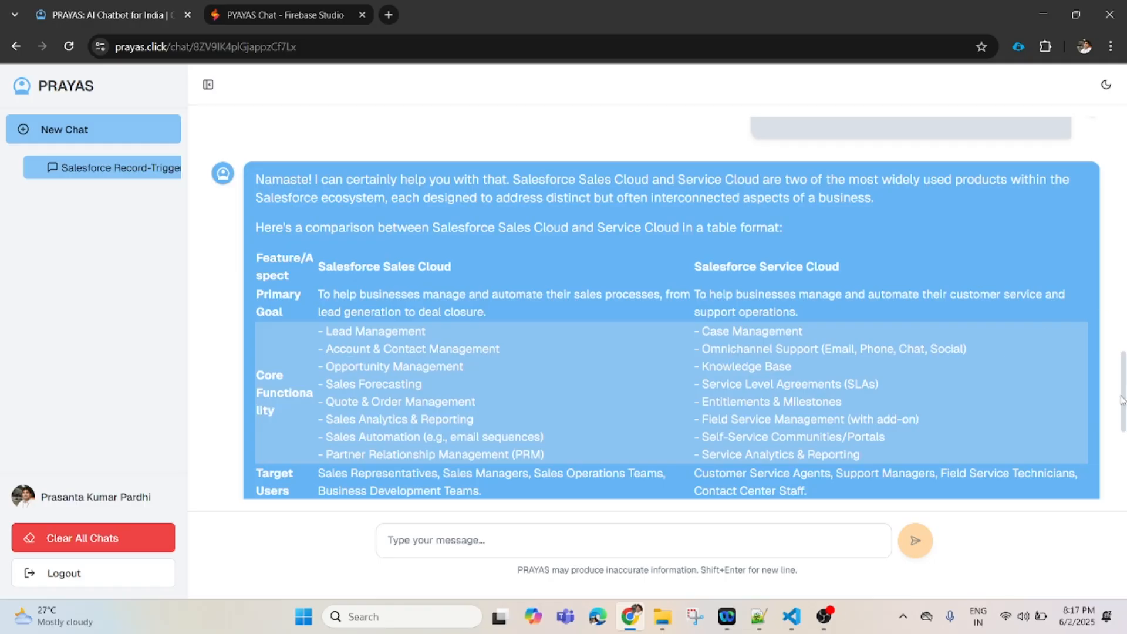
pyautogui.moveTo(1124, 399); pyautogui.dragTo(1124, 418)
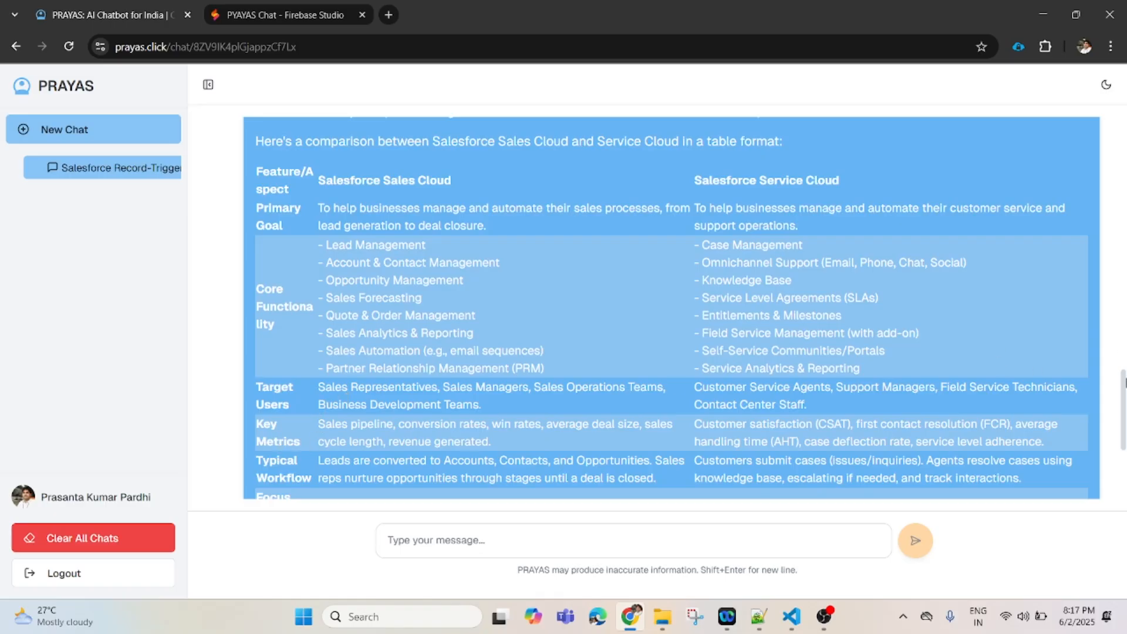
pyautogui.moveTo(1124, 411); pyautogui.dragTo(1124, 481)
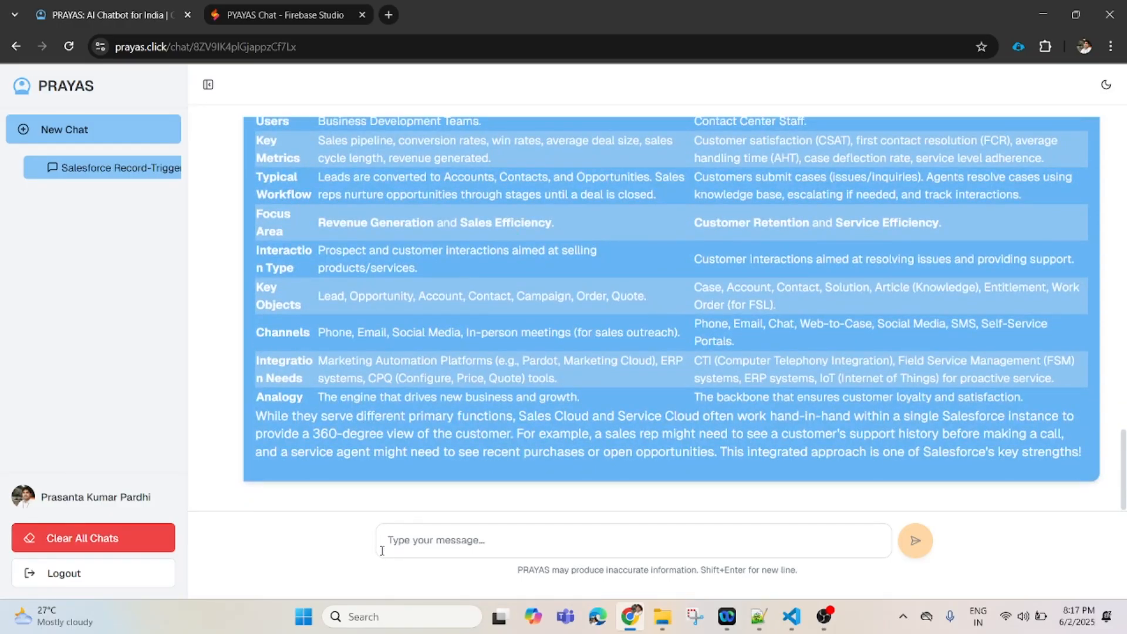
pyautogui.click(403, 547)
# - Ask 'I like to know more about case management' and read the reply through its feature list
pyautogui.write('I')
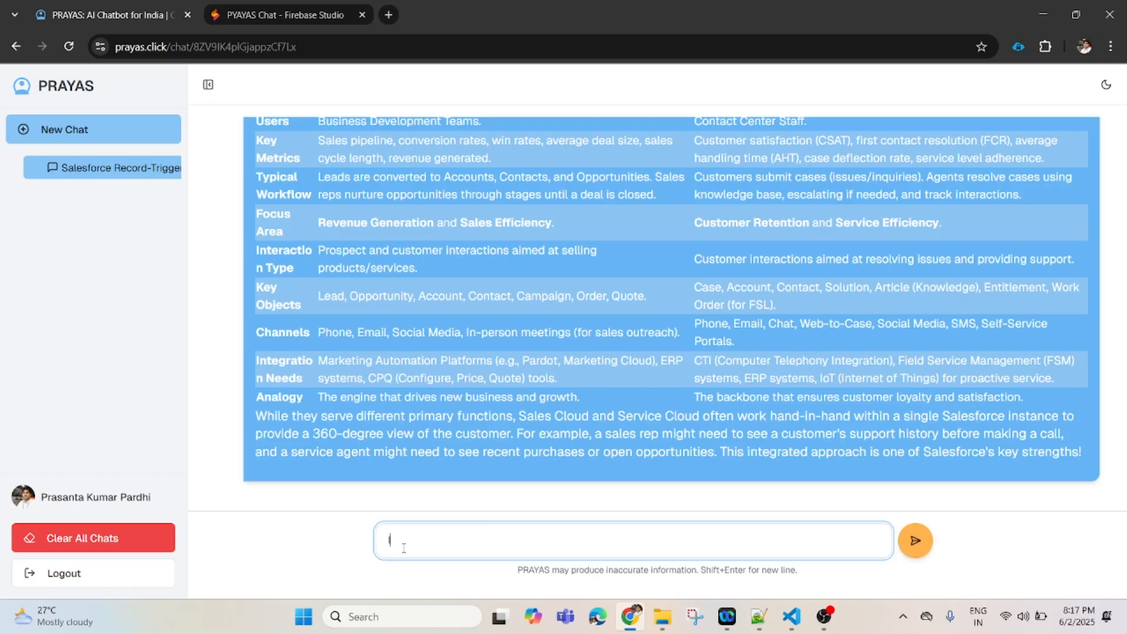
pyautogui.write(' like to know more about case management')
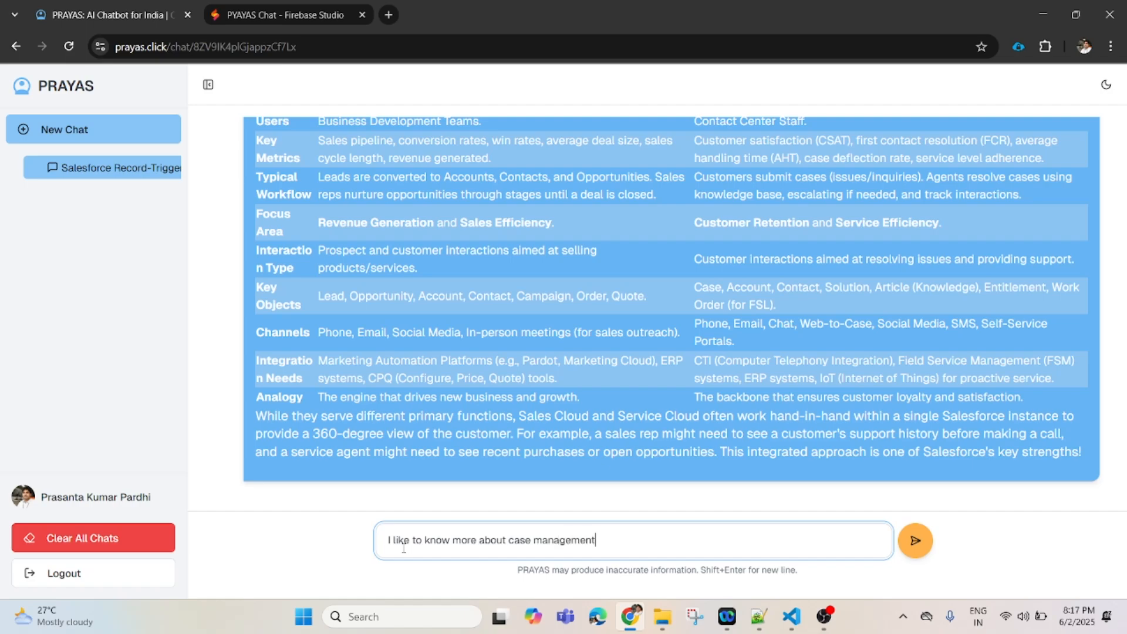
pyautogui.click(915, 540)
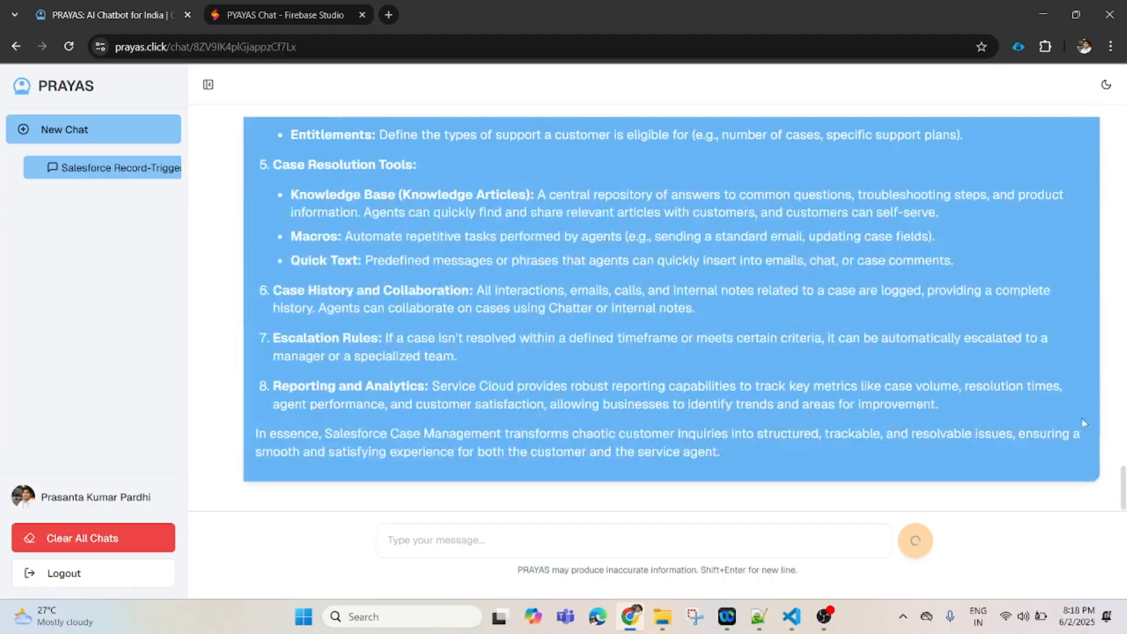
pyautogui.moveTo(1124, 482); pyautogui.dragTo(1101, 333)
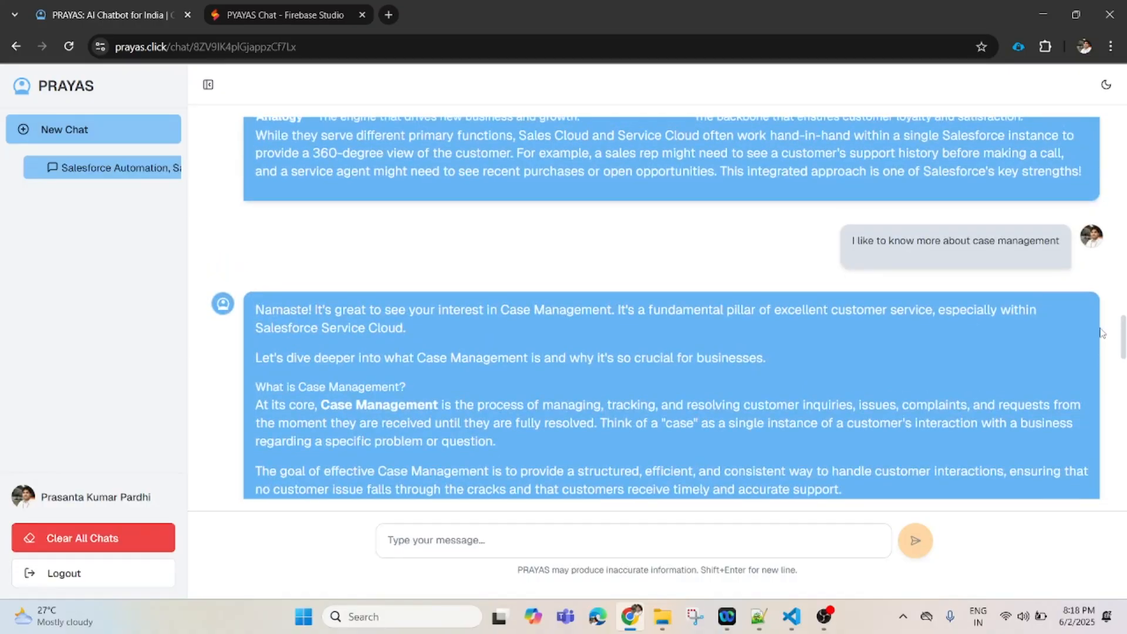
pyautogui.moveTo(1101, 333); pyautogui.dragTo(1104, 342)
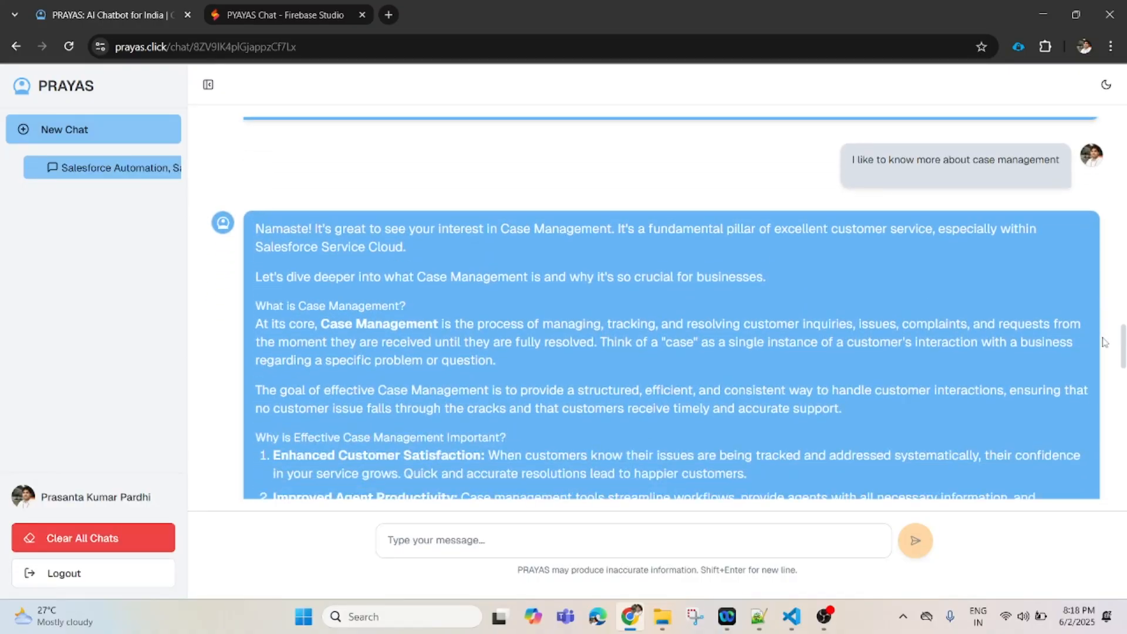
pyautogui.moveTo(1104, 342); pyautogui.dragTo(1109, 361)
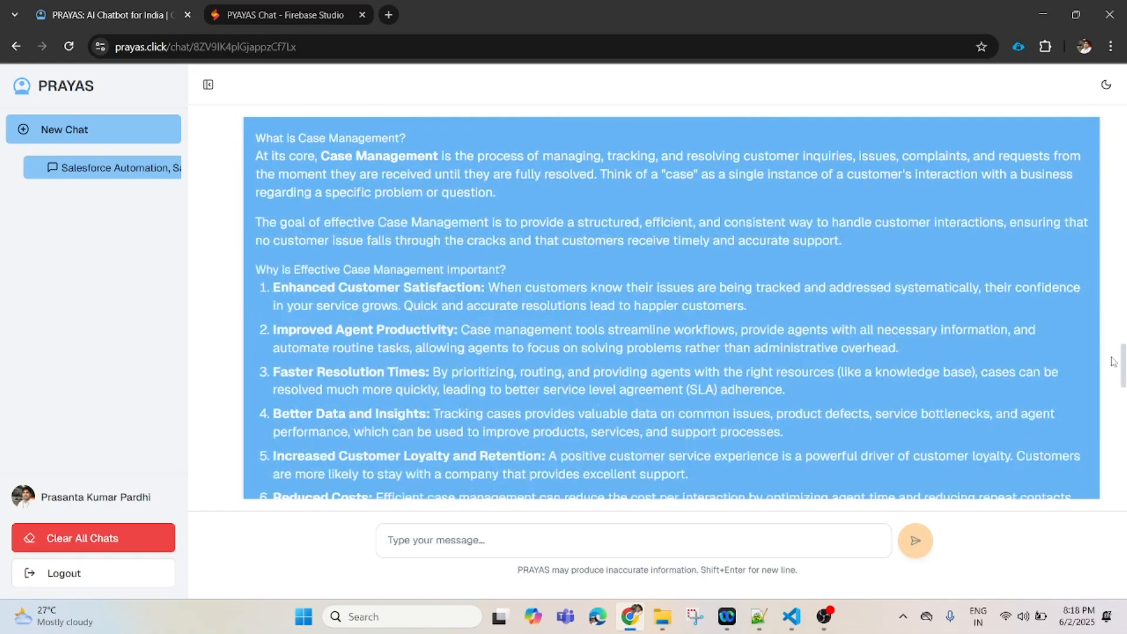
pyautogui.doubleClick(357, 330)
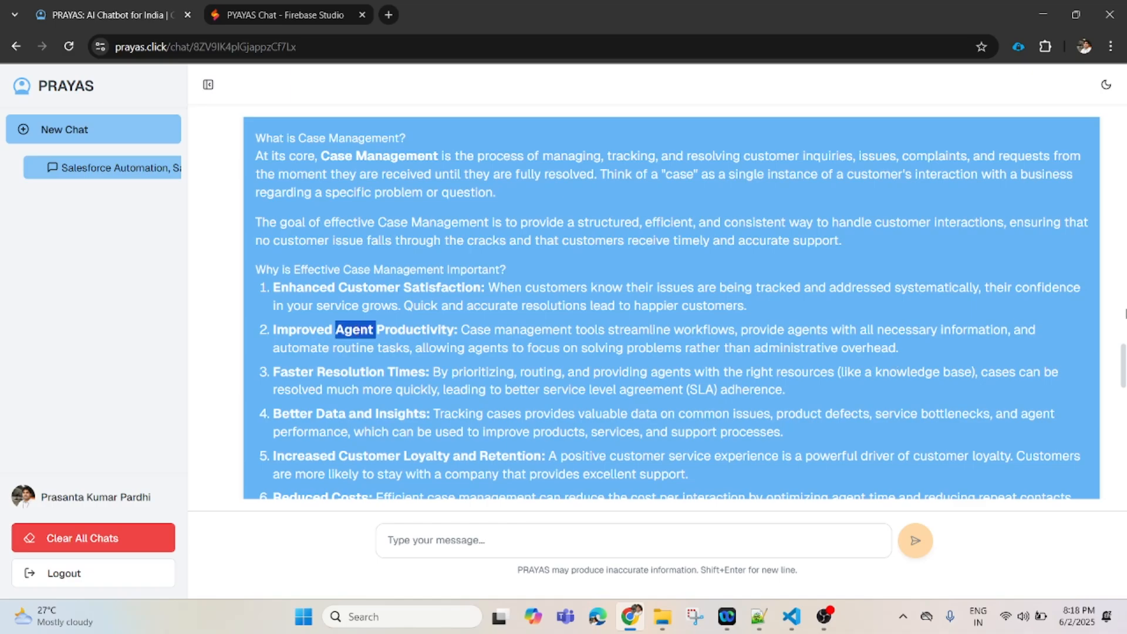
pyautogui.moveTo(1123, 363); pyautogui.dragTo(1124, 487)
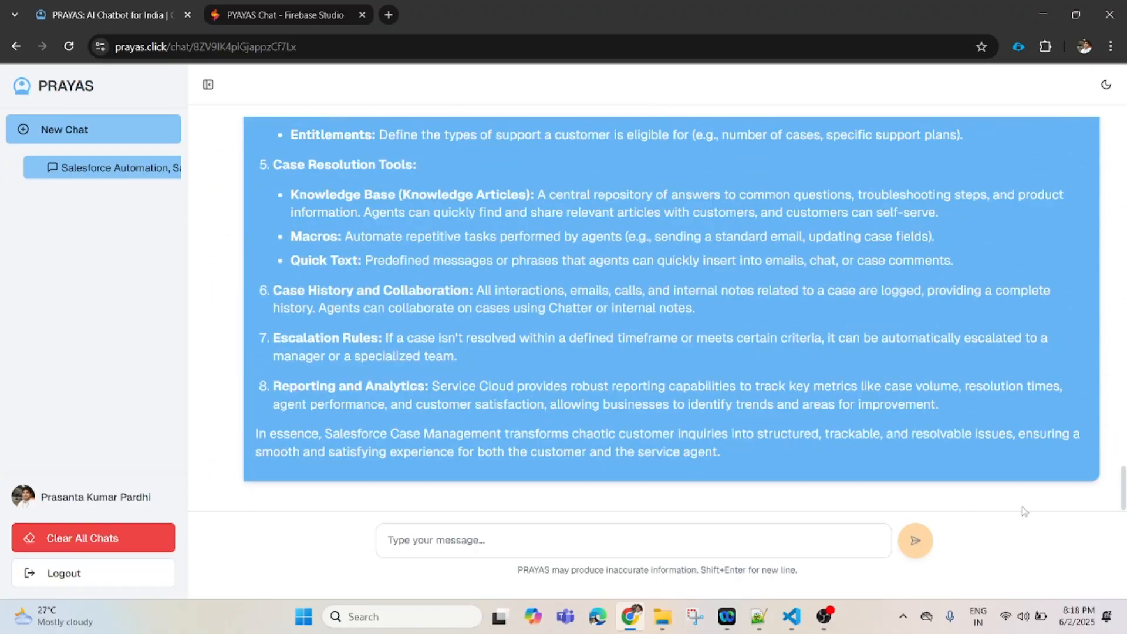